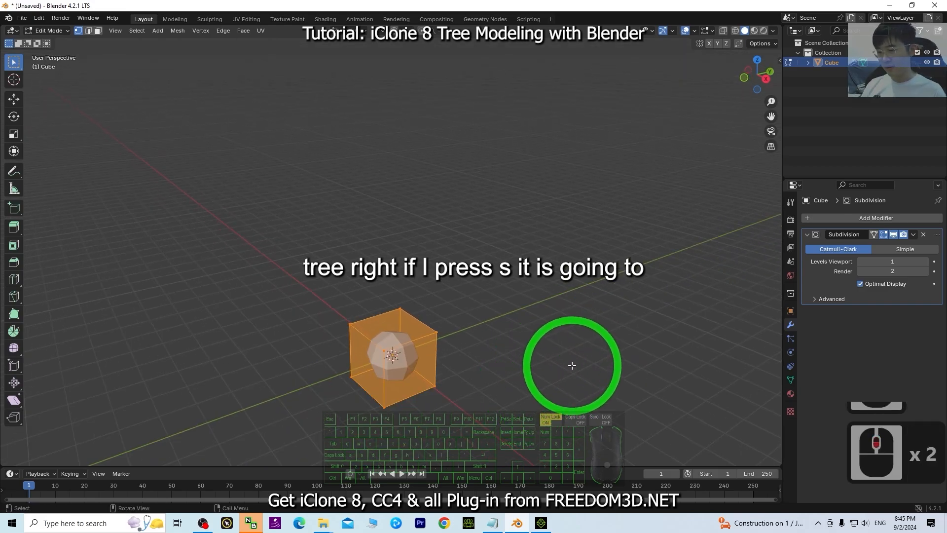
# Scale the whole cube down uniformly to about 0.2 of its size
pyautogui.press('s')
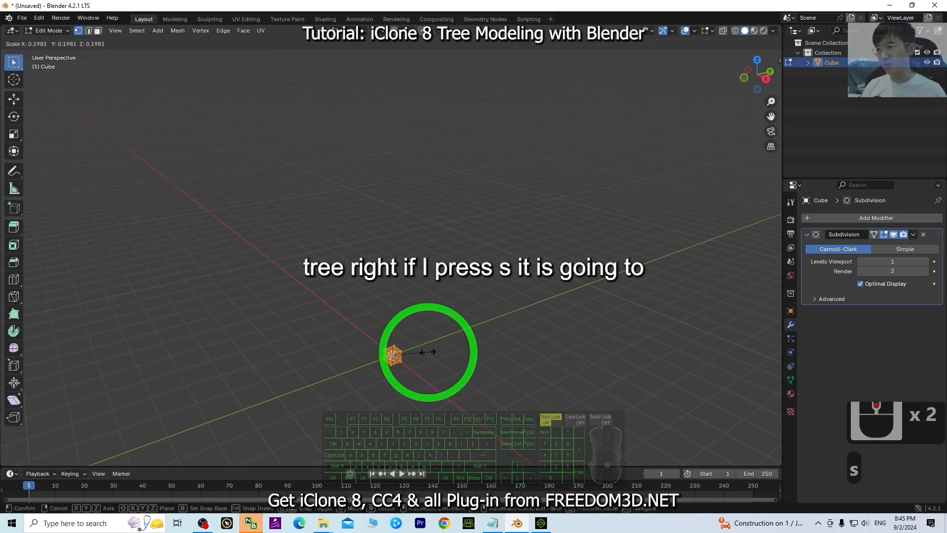
pyautogui.click(427, 351)
pyautogui.keyDown('shift'); pyautogui.moveTo(428, 352); pyautogui.dragTo(542, 252, button='middle'); pyautogui.keyUp('shift')
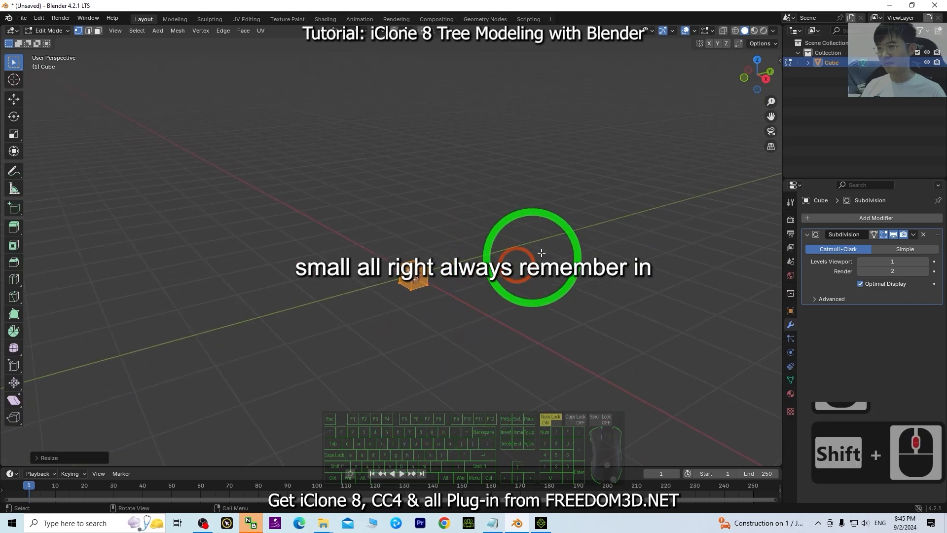
pyautogui.scroll(5, 541, 252)
pyautogui.moveTo(559, 340); pyautogui.dragTo(599, 365, button='middle')
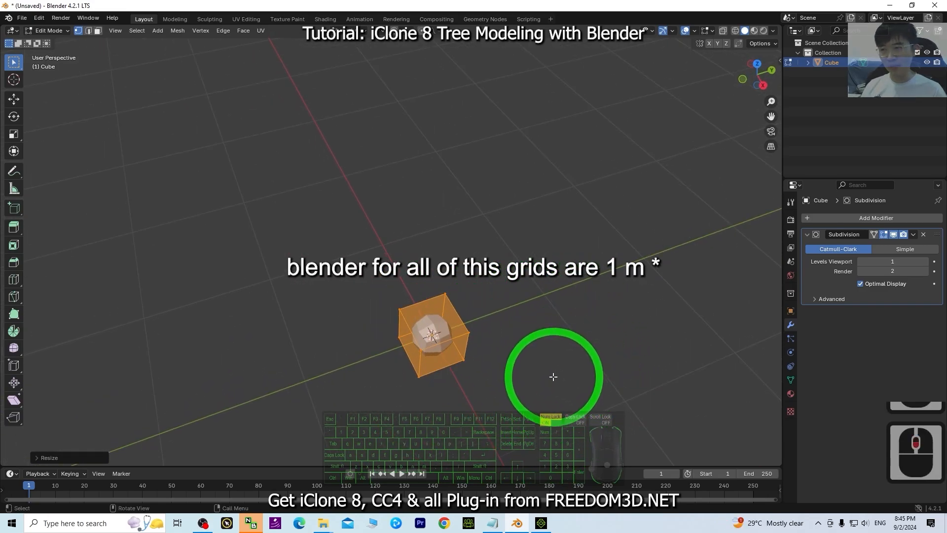
pyautogui.moveTo(537, 404); pyautogui.dragTo(544, 361, button='middle')
# Select the cube's top face in face selection mode and extrude it straight up a little over 3.5 m to form the trunk
pyautogui.click(451, 297)
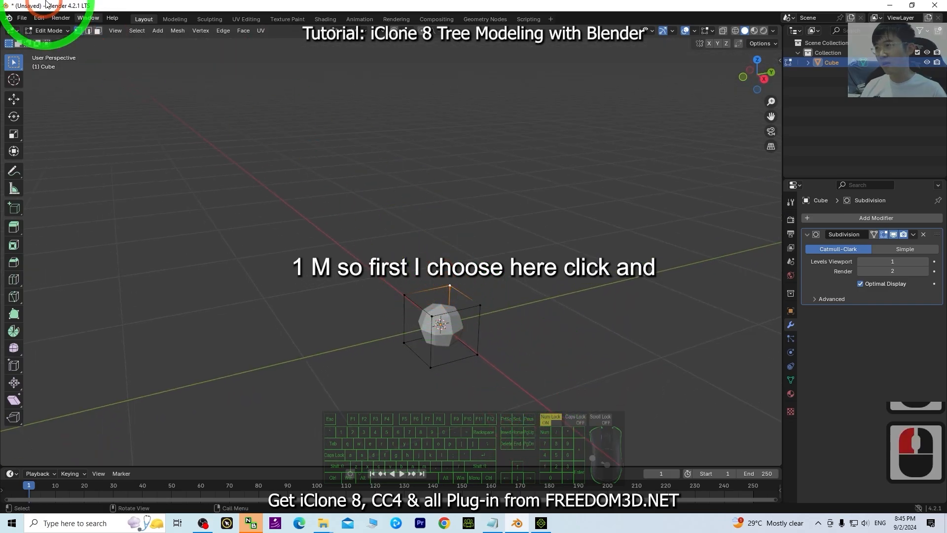
pyautogui.click(98, 31)
pyautogui.click(466, 300)
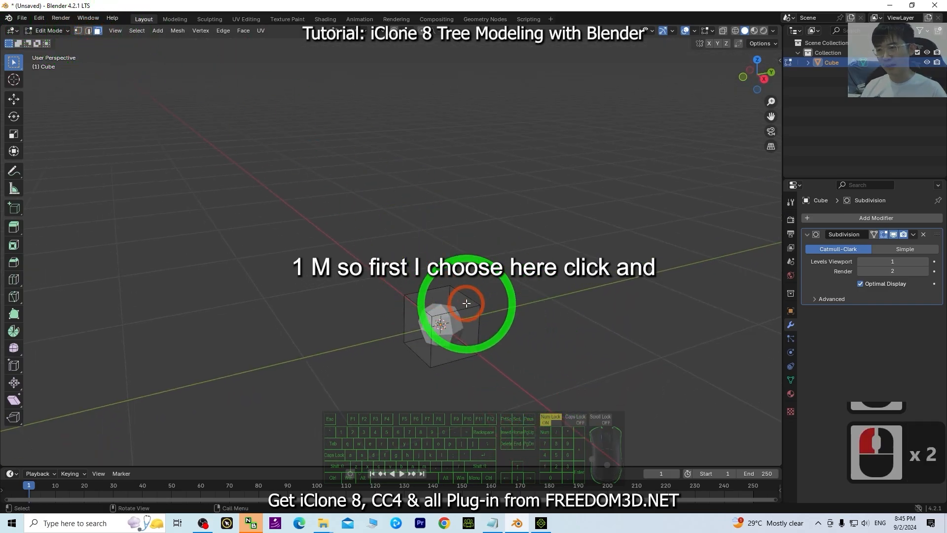
pyautogui.scroll(-4, 577, 286)
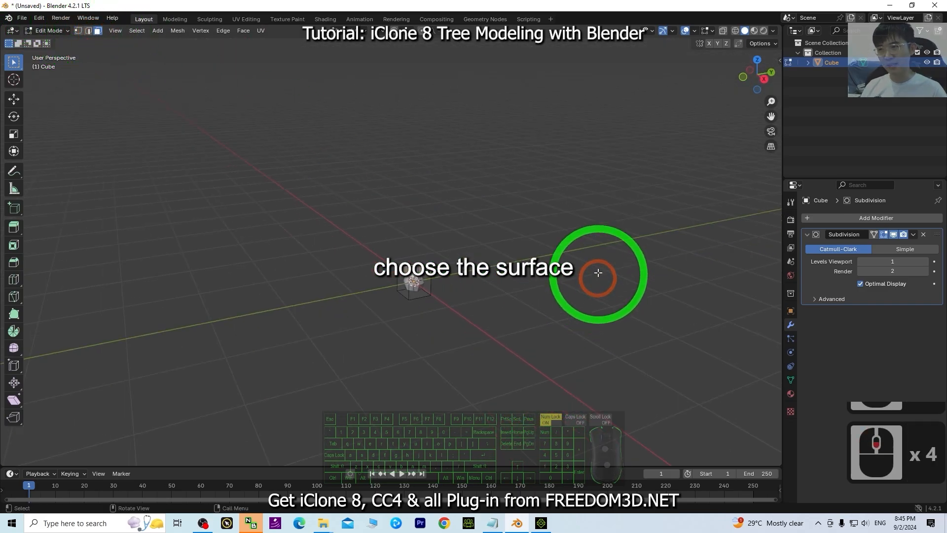
pyautogui.click(764, 80)
pyautogui.keyDown('shift'); pyautogui.moveTo(524, 214); pyautogui.dragTo(465, 353, button='middle'); pyautogui.keyUp('shift')
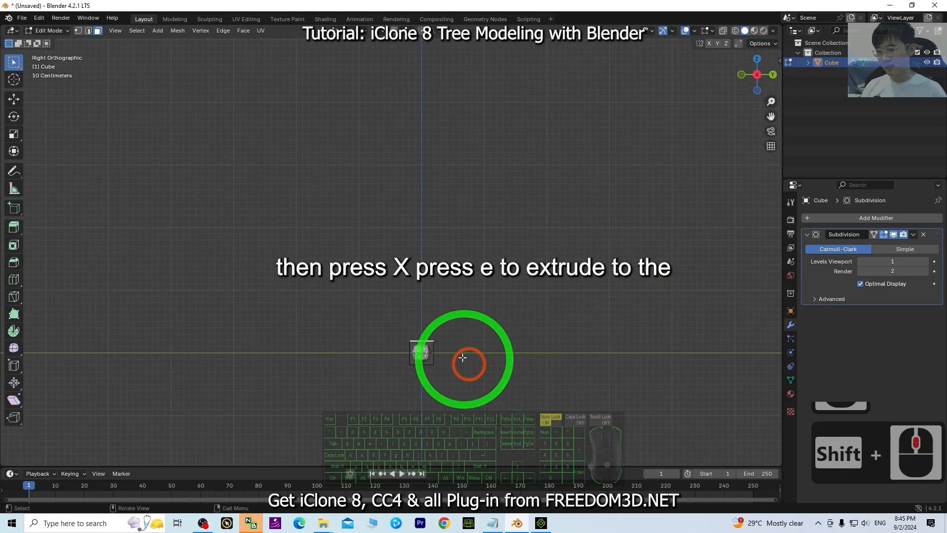
pyautogui.press('e')
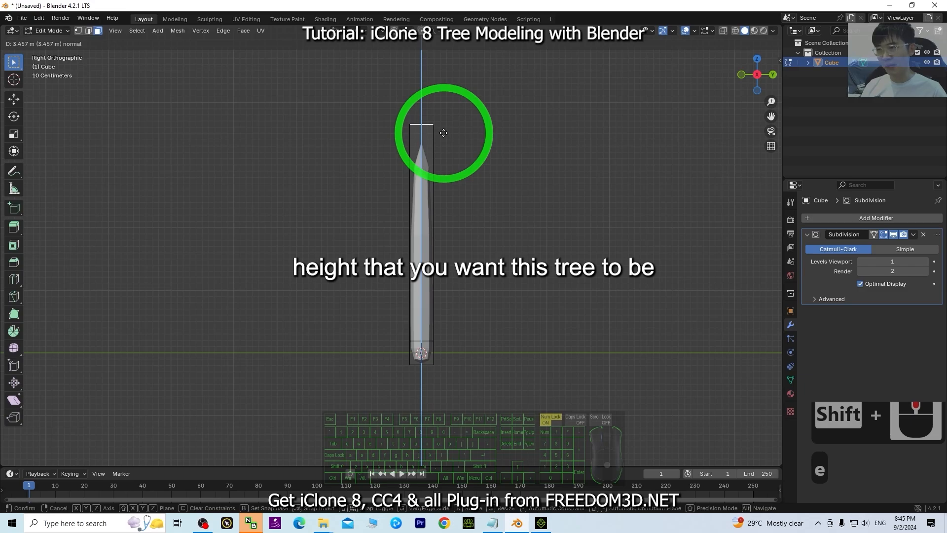
pyautogui.click(443, 109)
# Try subdividing all faces of the trunk with one cut and undo the subdivision
pyautogui.scroll(-3, 493, 294)
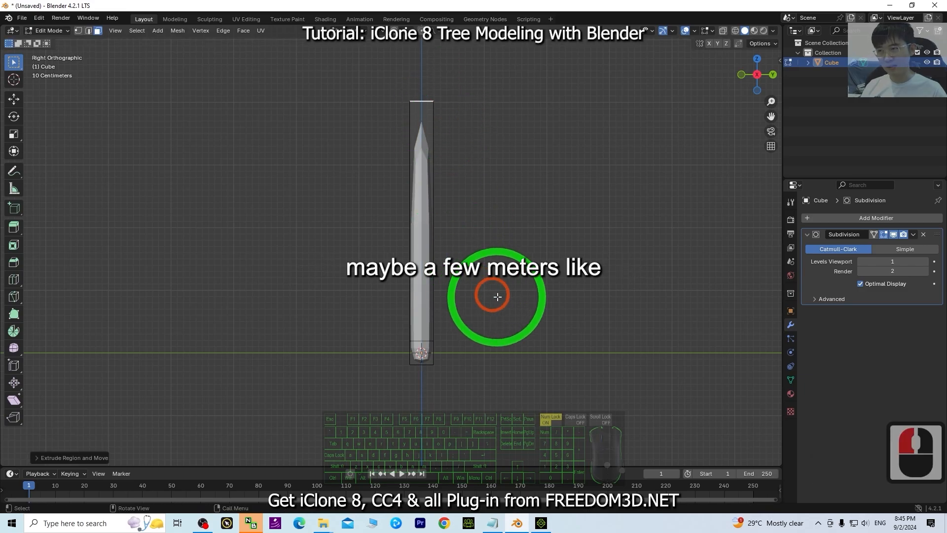
pyautogui.moveTo(493, 294); pyautogui.dragTo(589, 369, button='middle')
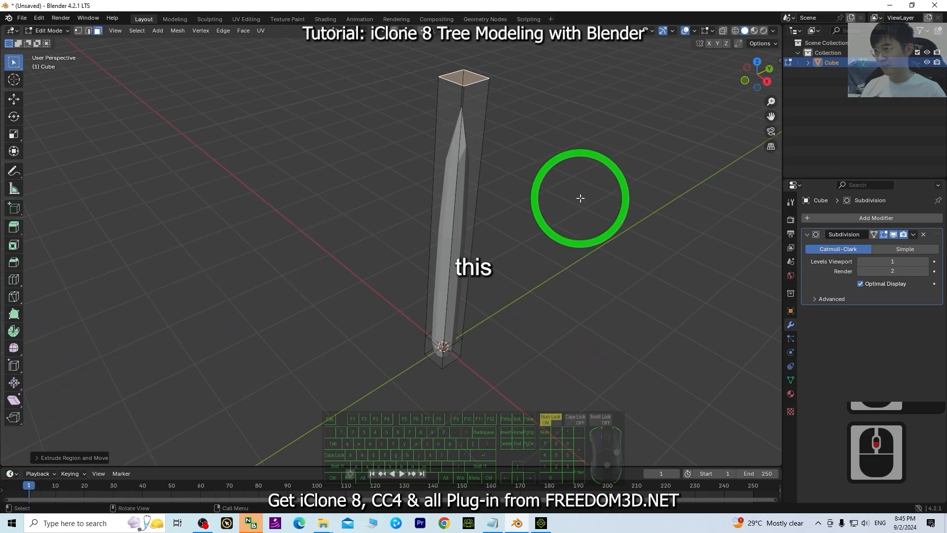
pyautogui.click(503, 202)
pyautogui.click(488, 176)
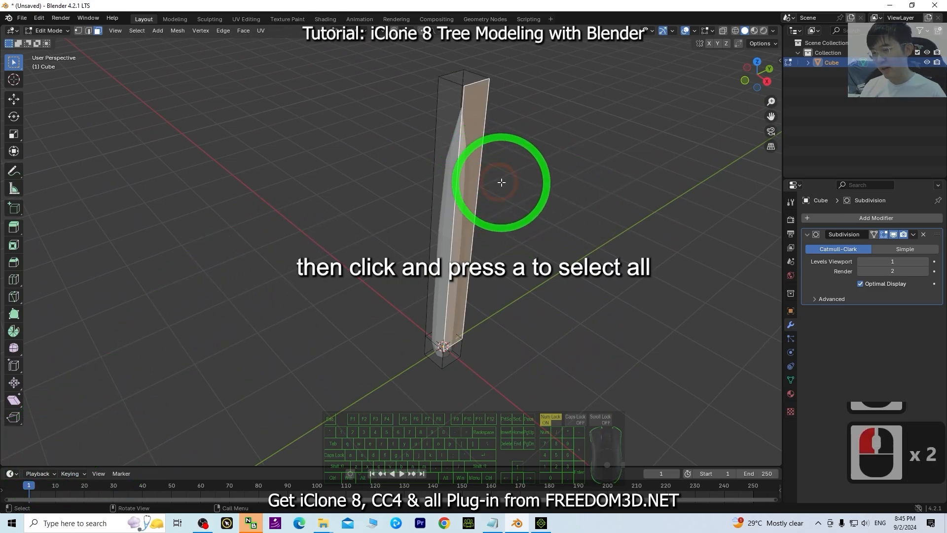
pyautogui.press('a')
pyautogui.rightClick(465, 181)
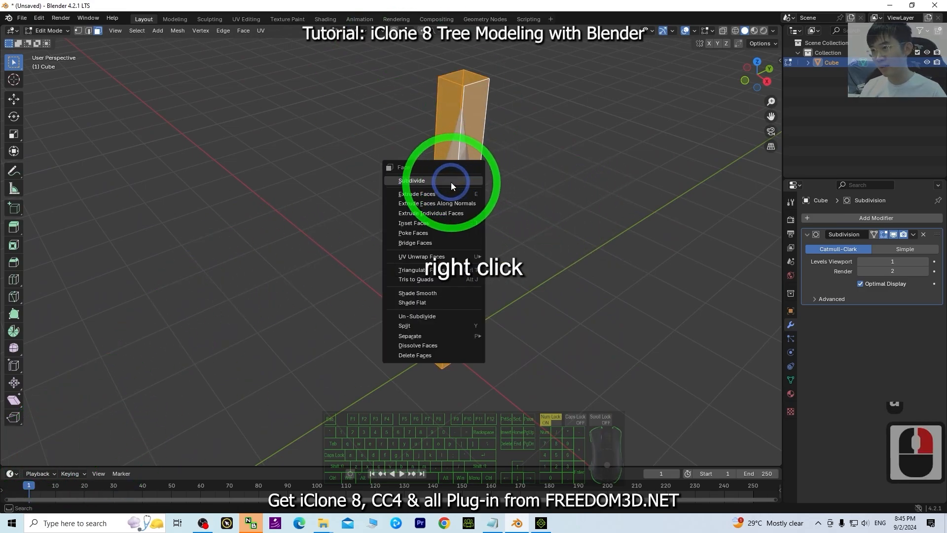
pyautogui.click(451, 182)
pyautogui.click(61, 454)
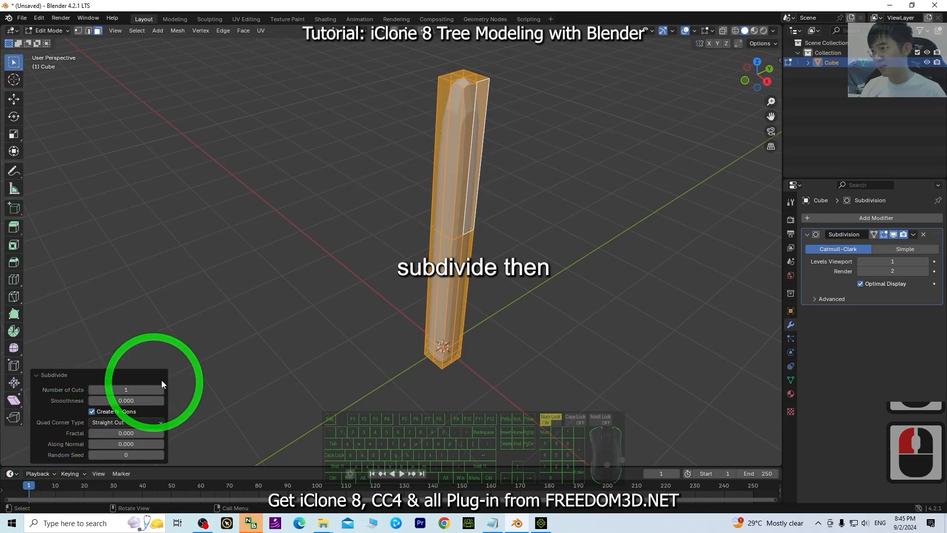
pyautogui.click(570, 330)
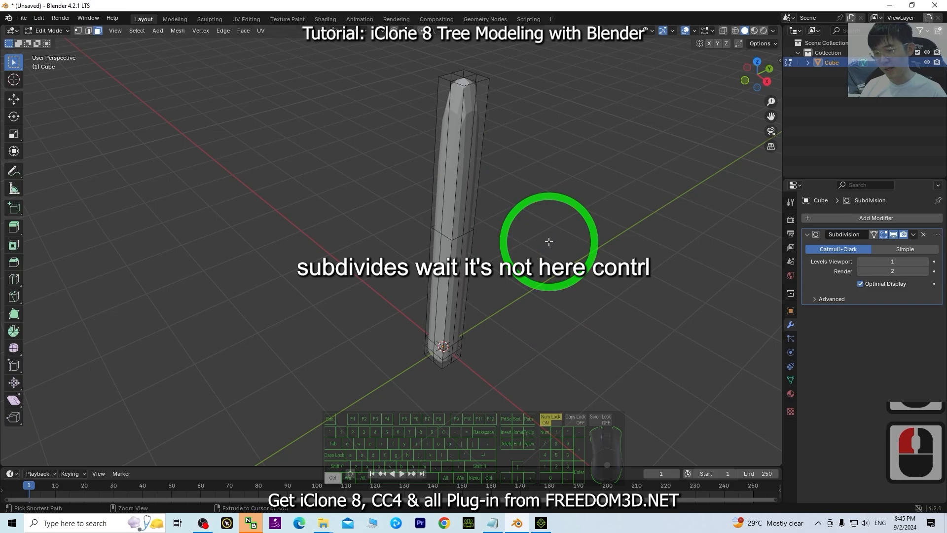
pyautogui.hotkey('ctrl', 'z')
pyautogui.hotkey('ctrl', 'z')
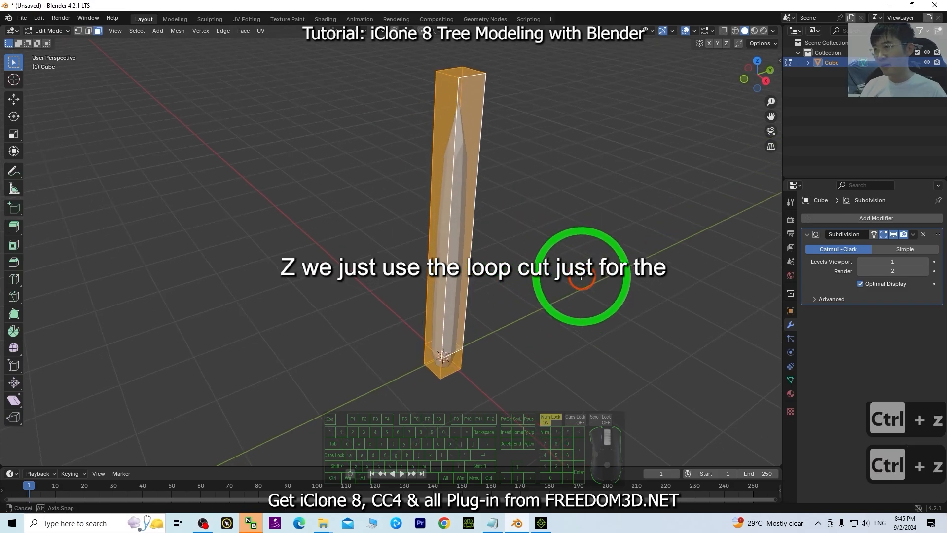
# Add 12 evenly spaced horizontal loop cuts along the trunk's height
pyautogui.click(9, 281)
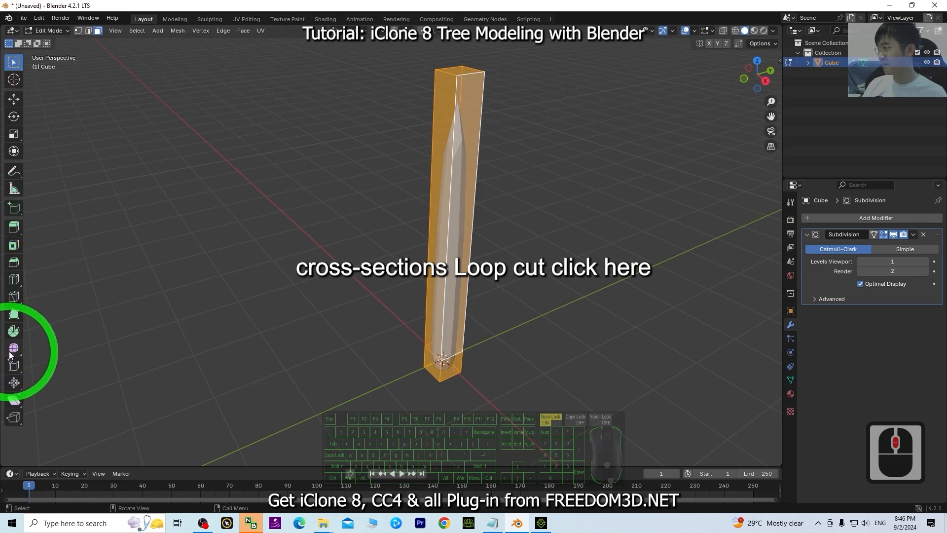
pyautogui.click(13, 279)
pyautogui.doubleClick(449, 231)
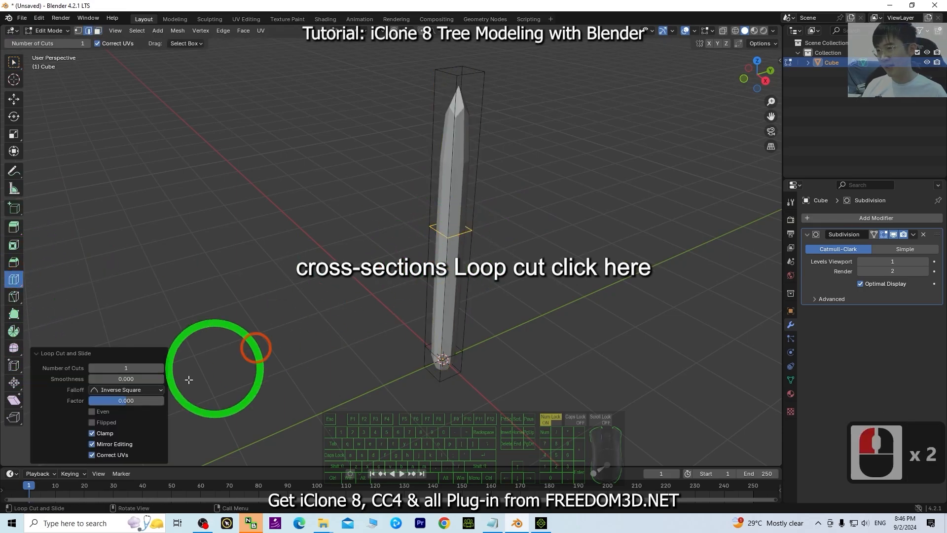
pyautogui.click(161, 368)
pyautogui.click(161, 367)
pyautogui.click(160, 368)
pyautogui.click(161, 368)
pyautogui.click(160, 368)
pyautogui.click(161, 368)
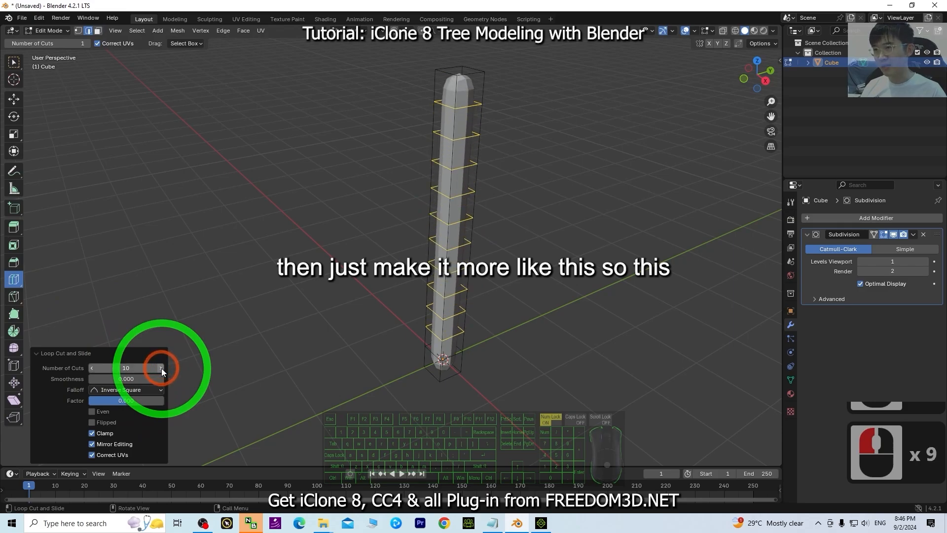
pyautogui.click(162, 368)
pyautogui.click(161, 368)
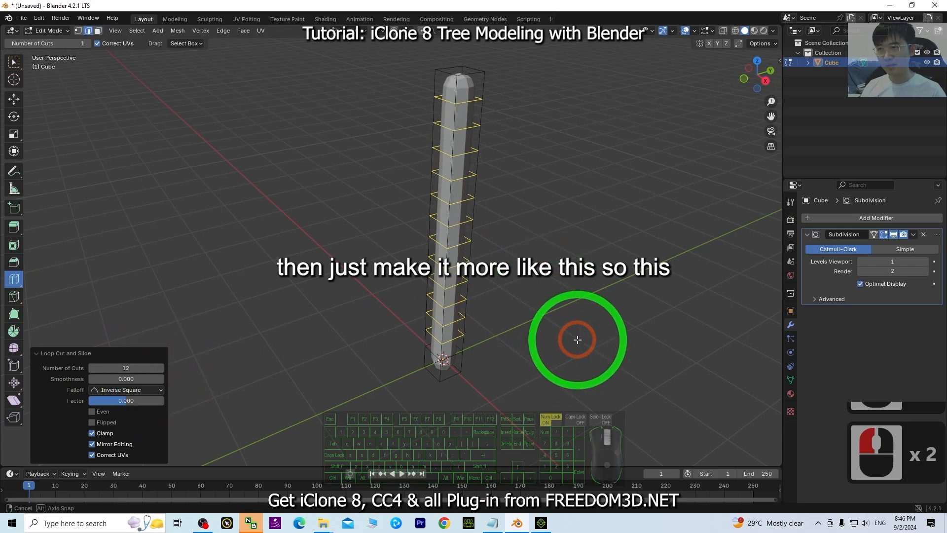
# Return to face selection mode and the box selection tool with nothing on the trunk selected
pyautogui.moveTo(577, 339); pyautogui.dragTo(376, 308, button='middle')
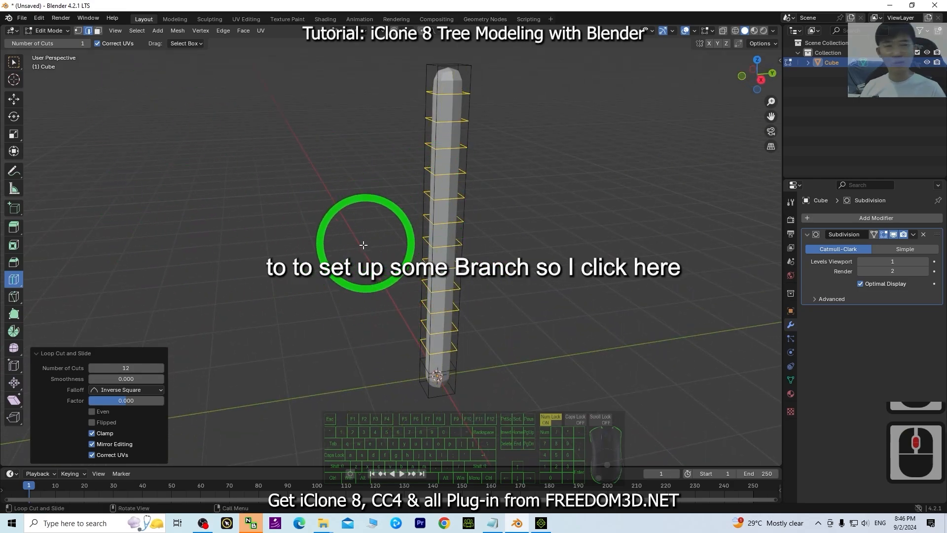
pyautogui.moveTo(364, 245); pyautogui.dragTo(346, 290, button='middle')
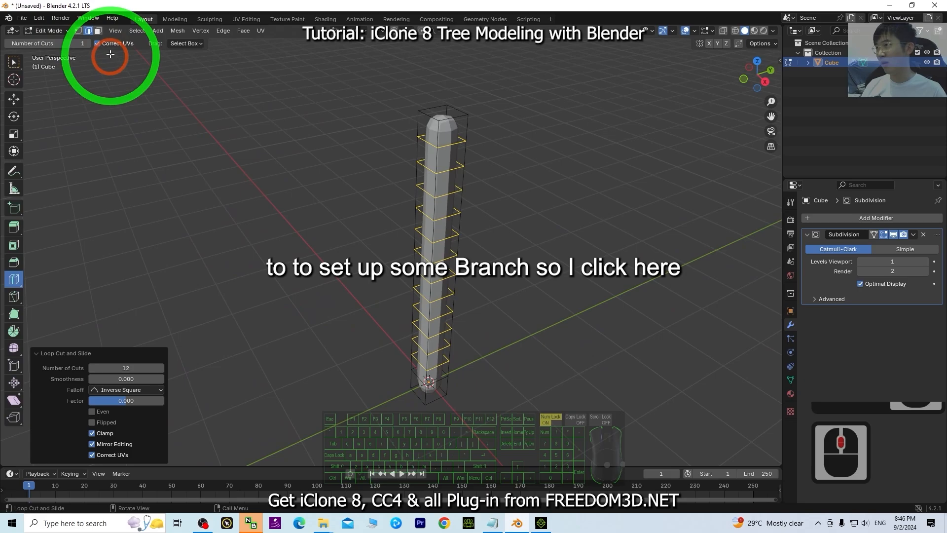
pyautogui.click(98, 31)
pyautogui.click(377, 162)
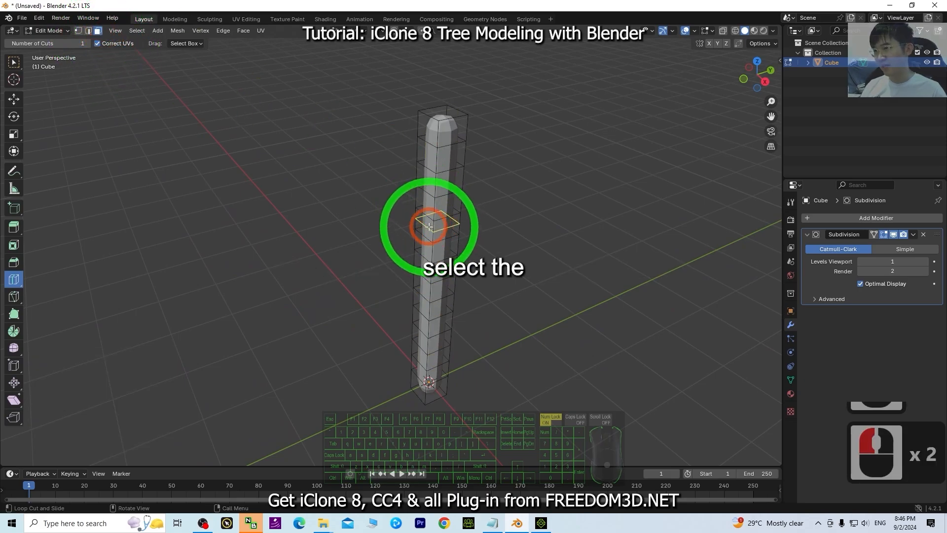
pyautogui.click(7, 60)
pyautogui.click(14, 63)
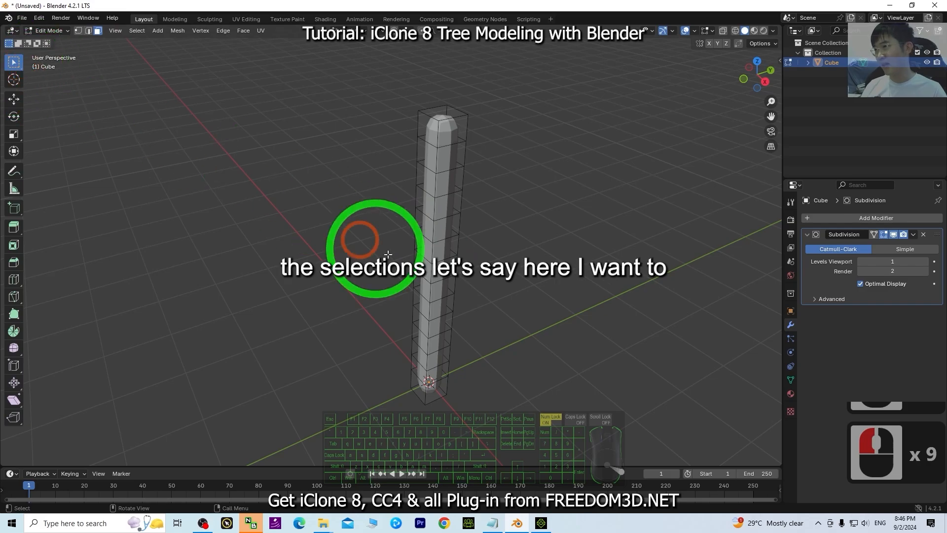
# Extrude a side face midway up the trunk in place and scale it to about 0.6 as a branch base
pyautogui.moveTo(427, 252); pyautogui.dragTo(434, 230, button='middle')
pyautogui.click(422, 238)
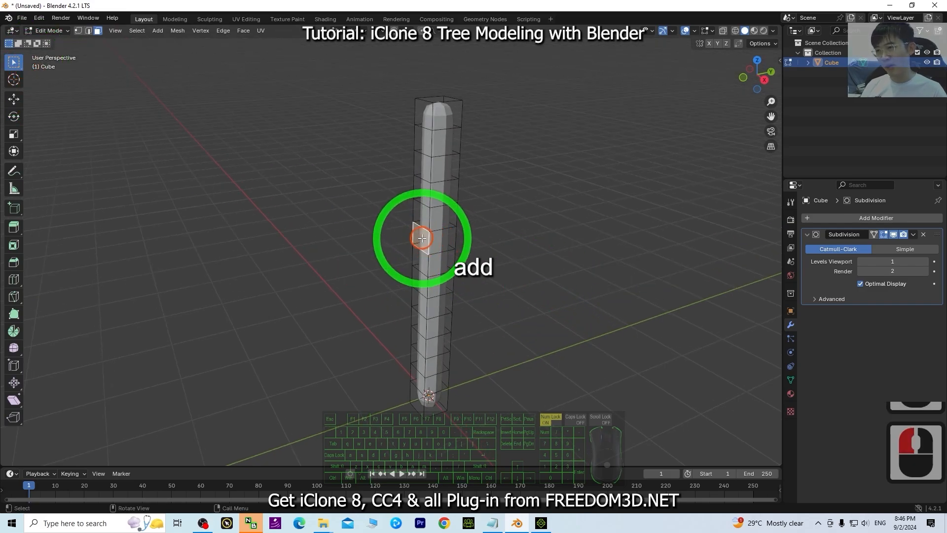
pyautogui.scroll(3, 416, 236)
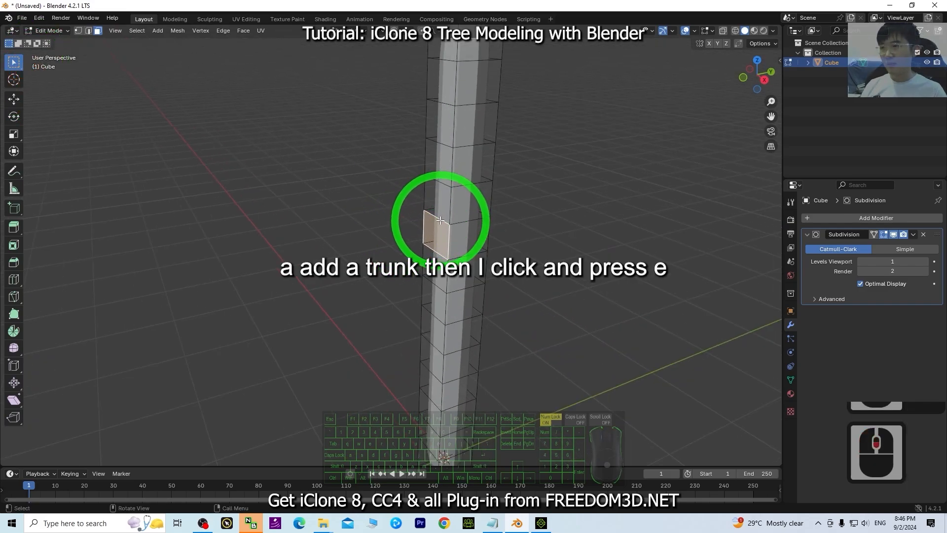
pyautogui.scroll(2, 575, 267)
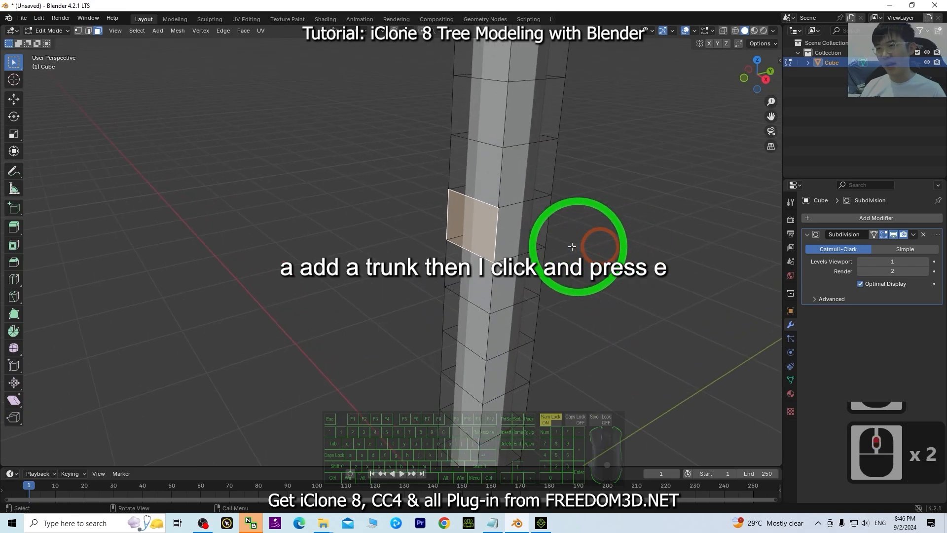
pyautogui.press('e')
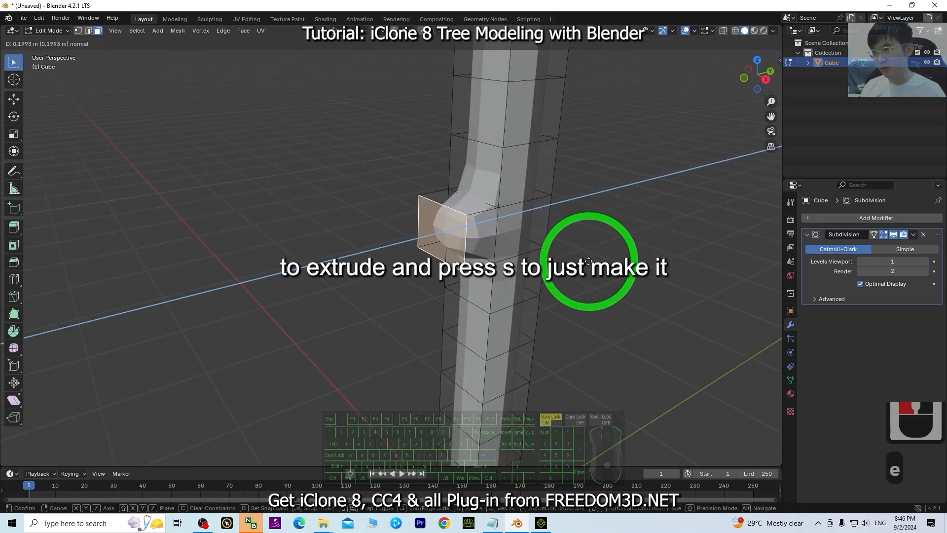
pyautogui.press('s')
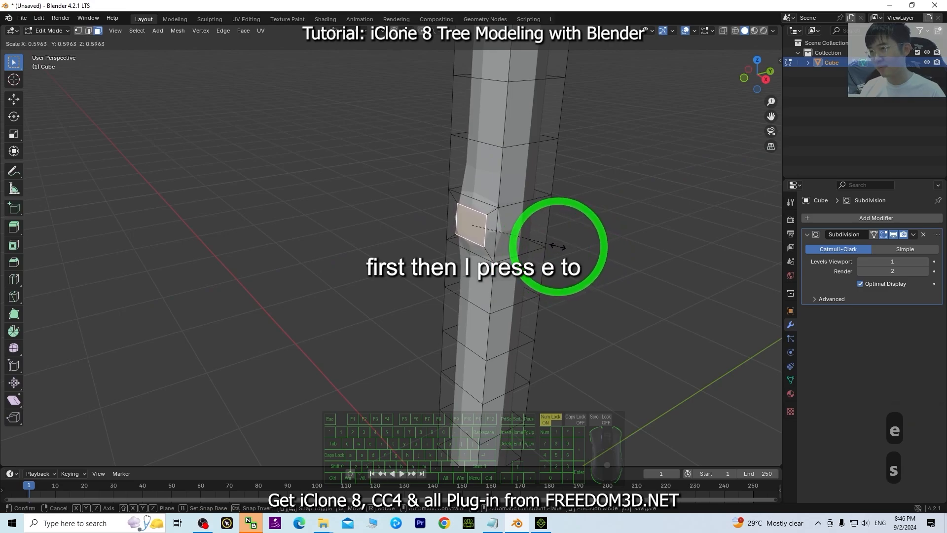
pyautogui.click(634, 256)
pyautogui.moveTo(634, 256); pyautogui.dragTo(497, 241, button='middle')
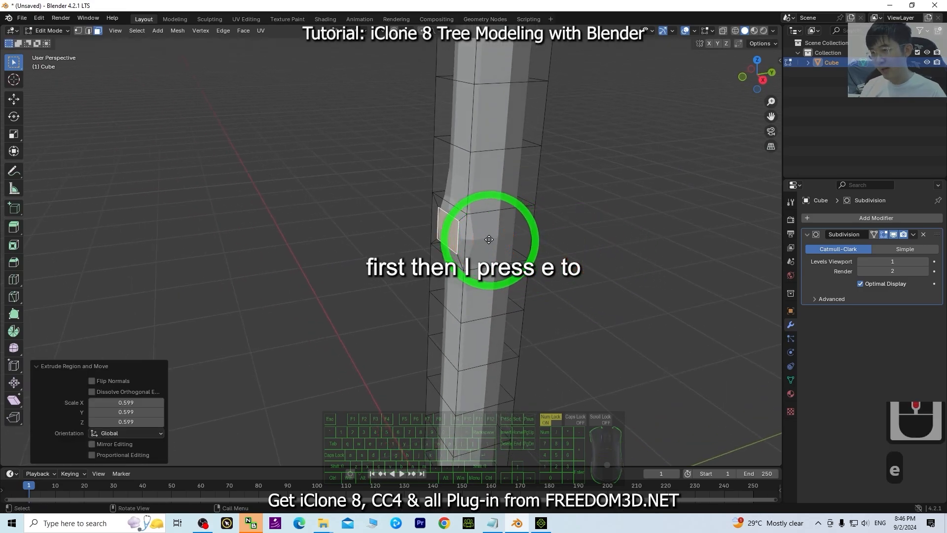
# Extrude the reduced face about 1.3 m outward from the trunk to form a branch
pyautogui.press('e')
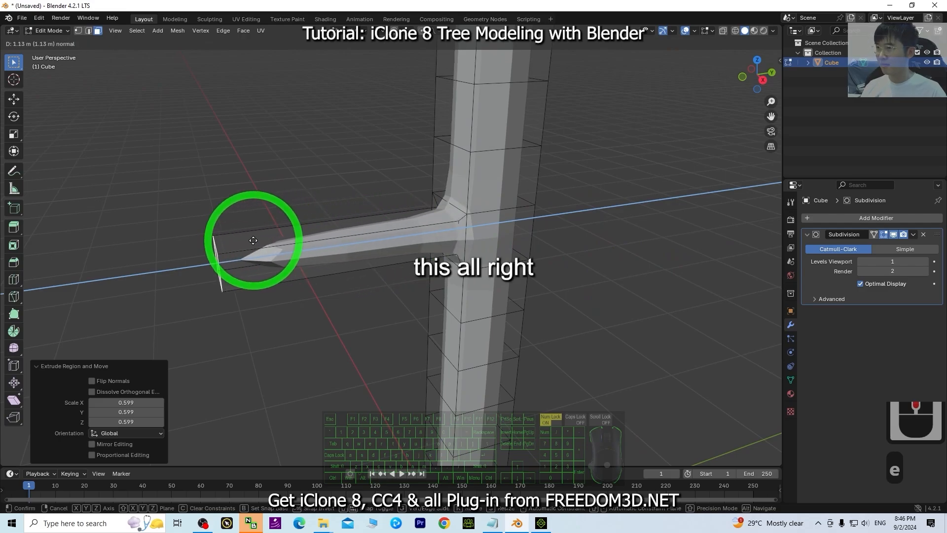
pyautogui.click(212, 243)
pyautogui.scroll(-4, 584, 334)
pyautogui.moveTo(537, 344); pyautogui.dragTo(423, 278, button='middle')
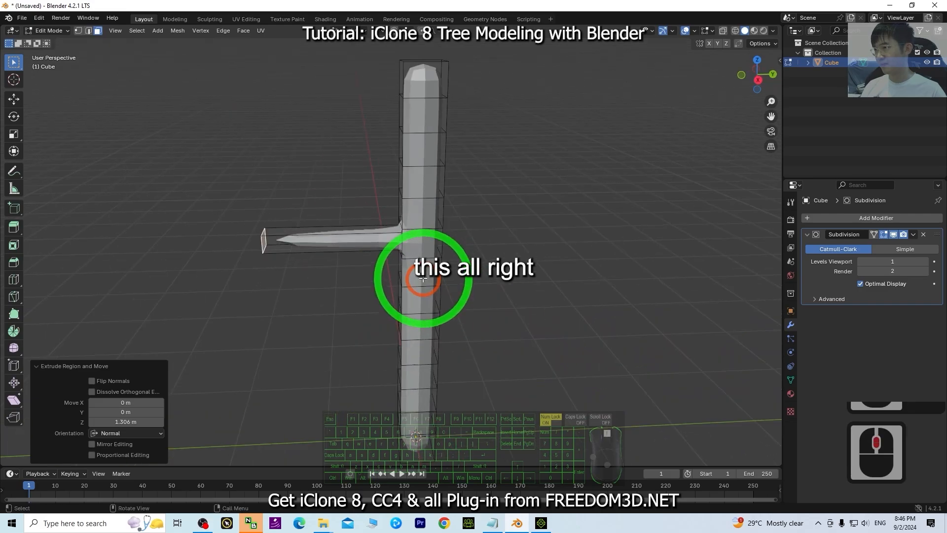
# Raise the branch's end face so the branch slopes upward and rotate that face -28.2° about the X axis
pyautogui.scroll(3, 424, 279)
pyautogui.keyDown('shift'); pyautogui.moveTo(338, 275); pyautogui.dragTo(371, 321, button='middle'); pyautogui.keyUp('shift')
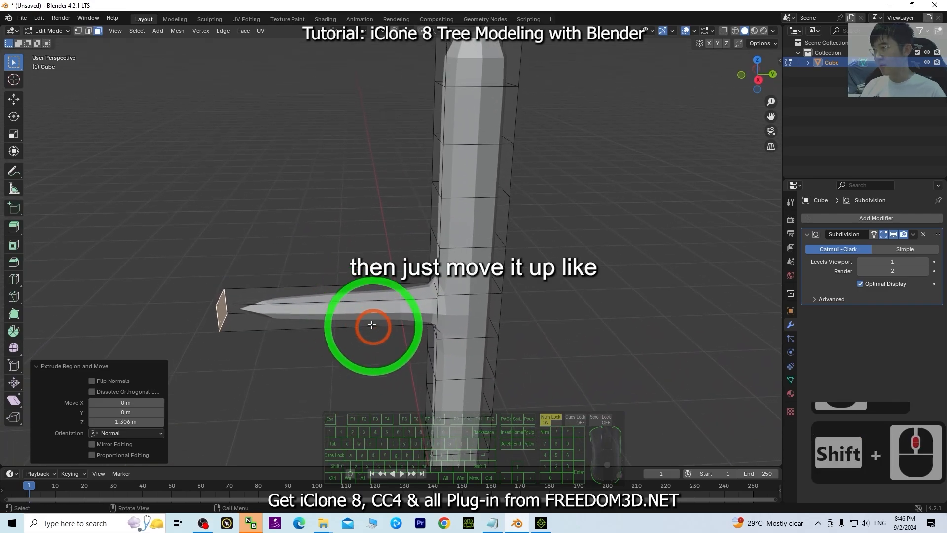
pyautogui.moveTo(212, 275); pyautogui.dragTo(247, 159)
pyautogui.click(14, 116)
pyautogui.click(238, 148)
# Add a loop cut across the sloped branch and set its number of cuts to 7
pyautogui.moveTo(270, 300); pyautogui.dragTo(352, 206, button='middle')
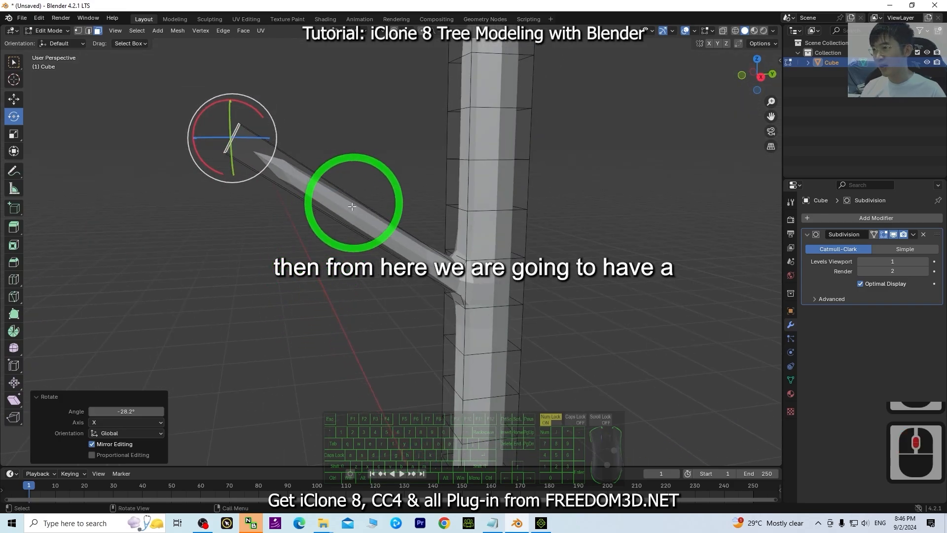
pyautogui.moveTo(347, 280); pyautogui.dragTo(316, 296, button='middle')
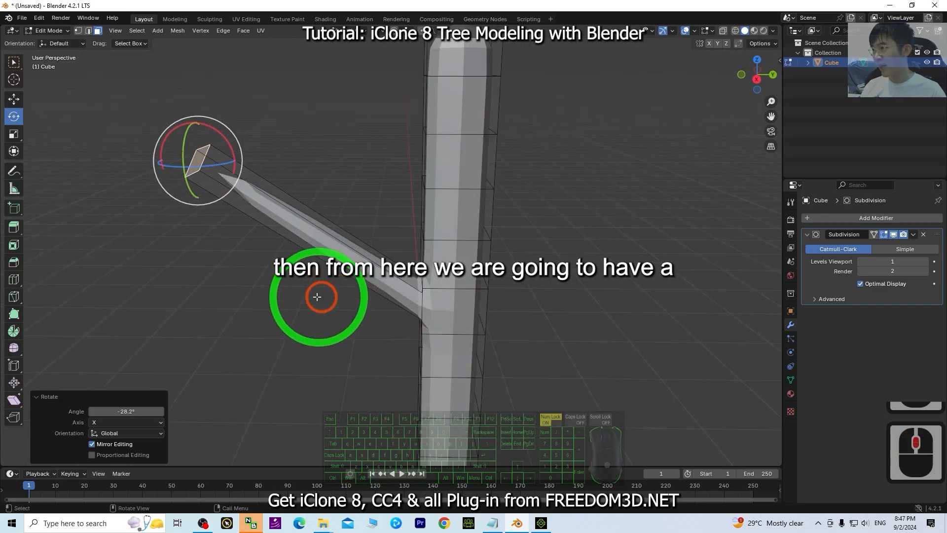
pyautogui.click(14, 279)
pyautogui.moveTo(370, 222); pyautogui.dragTo(321, 235)
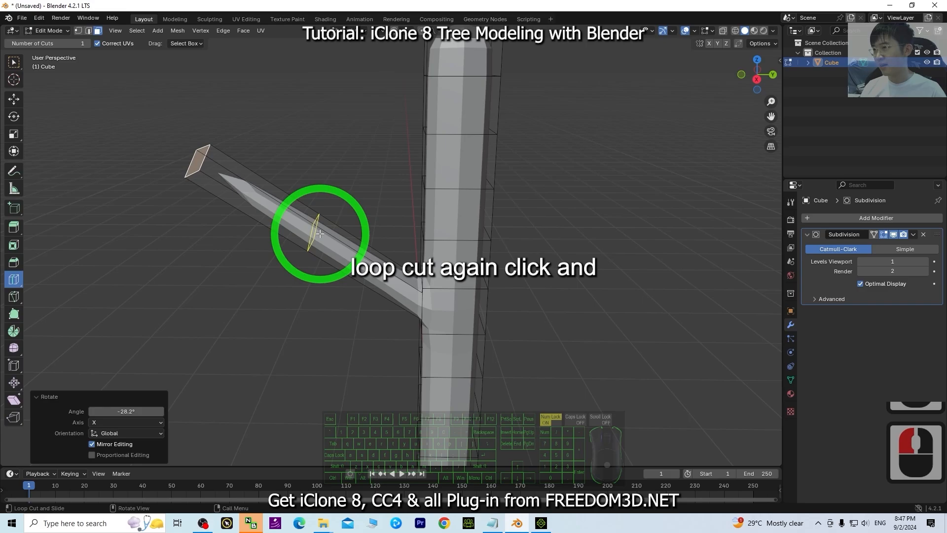
pyautogui.moveTo(290, 338); pyautogui.dragTo(327, 211, button='middle')
pyautogui.click(376, 270)
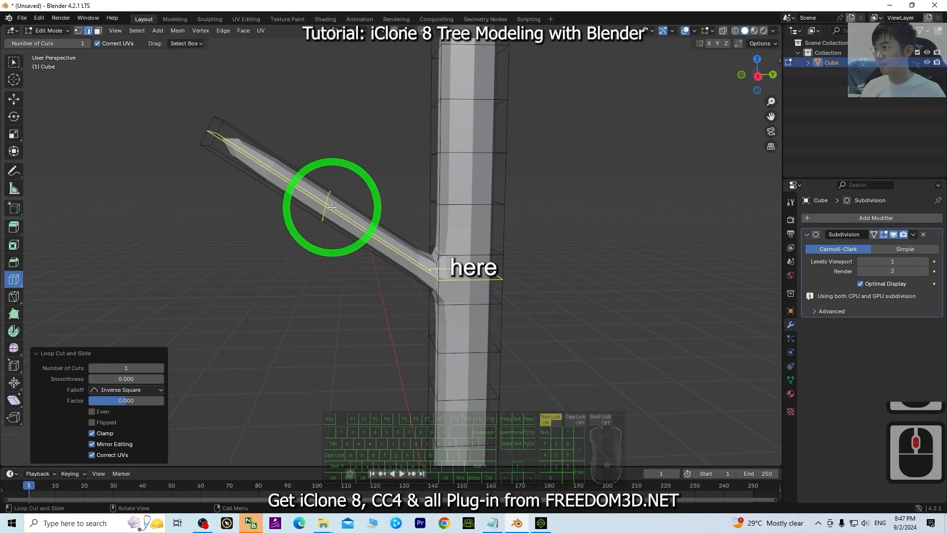
pyautogui.click(160, 367)
pyautogui.click(160, 366)
pyautogui.click(160, 367)
pyautogui.click(161, 367)
pyautogui.click(161, 368)
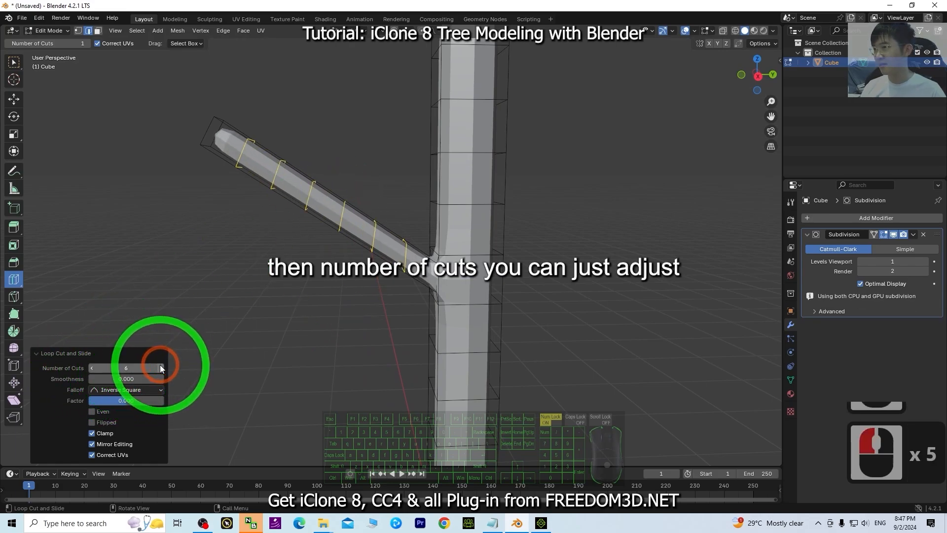
pyautogui.click(161, 367)
# Switch to wireframe display and box-select the branch's outer section, leaving the part near the trunk unselected
pyautogui.scroll(-3, 535, 340)
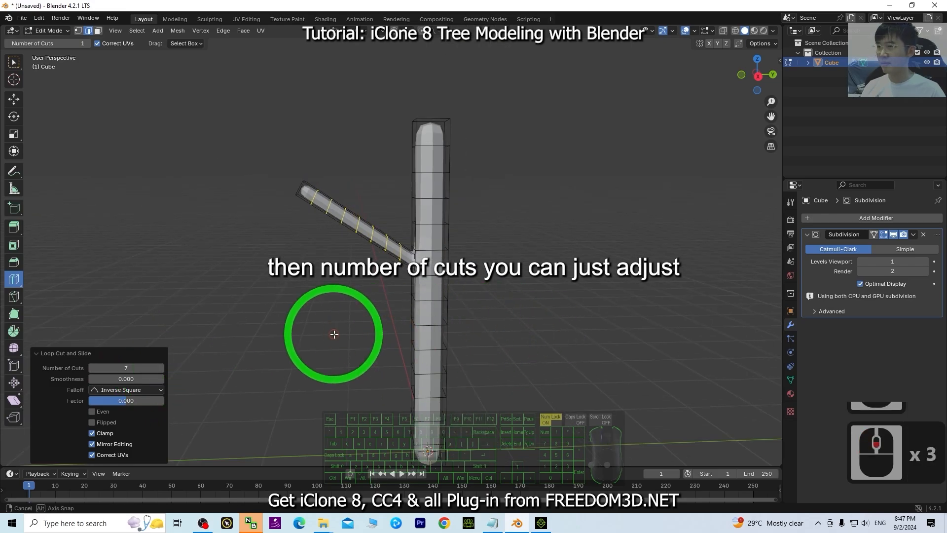
pyautogui.moveTo(332, 336)
pyautogui.mouseDown(button='middle')
pyautogui.moveTo(389, 339)
pyautogui.moveTo(333, 340)
pyautogui.mouseUp(button='middle')
pyautogui.scroll(4, 312, 329)
pyautogui.scroll(-1, 335, 320)
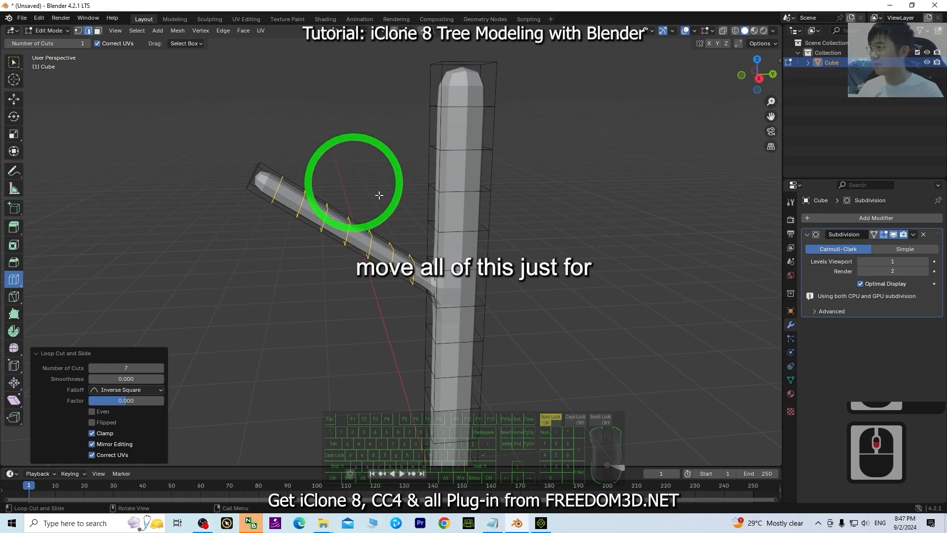
pyautogui.moveTo(372, 274); pyautogui.dragTo(262, 207, button='middle')
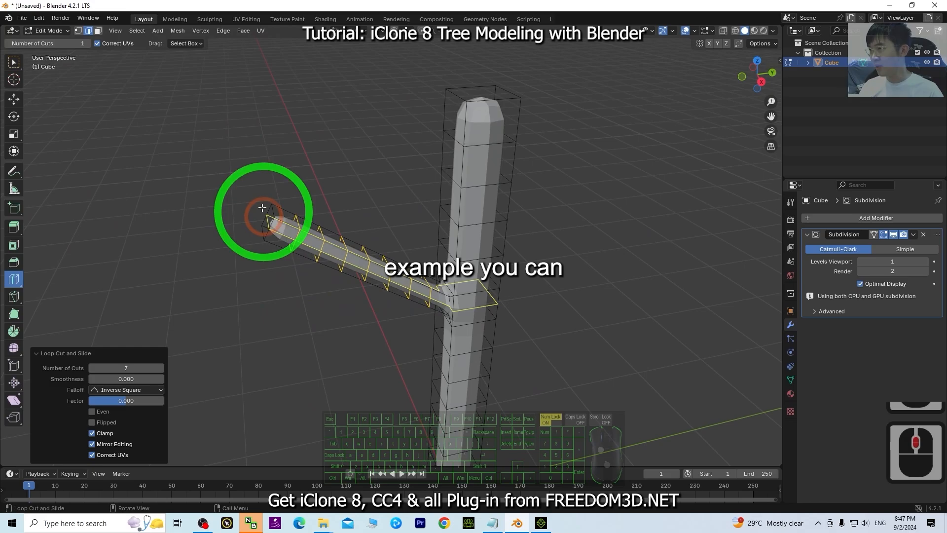
pyautogui.click(734, 32)
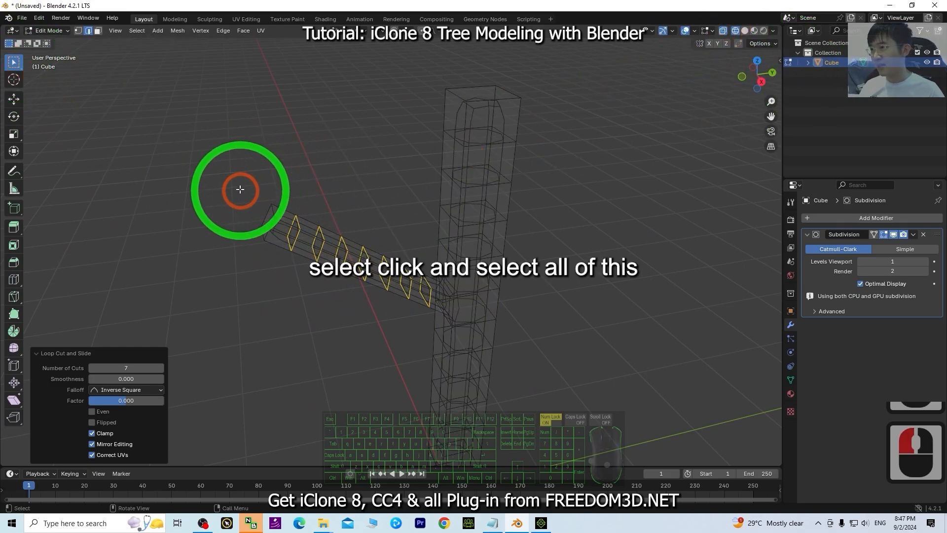
pyautogui.moveTo(240, 189); pyautogui.dragTo(409, 330)
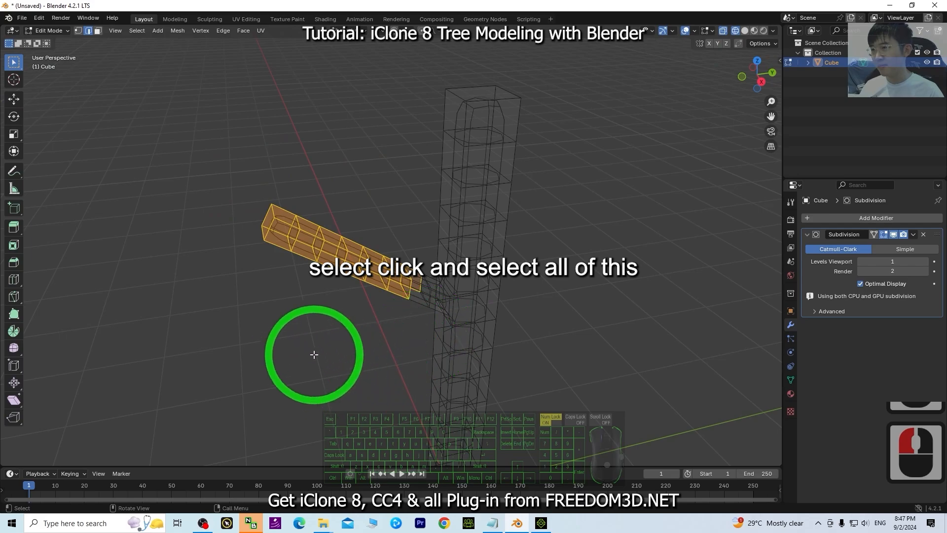
pyautogui.moveTo(313, 353); pyautogui.dragTo(221, 187, button='middle')
pyautogui.moveTo(179, 125); pyautogui.dragTo(387, 335)
pyautogui.moveTo(293, 346); pyautogui.dragTo(5, 148, button='middle')
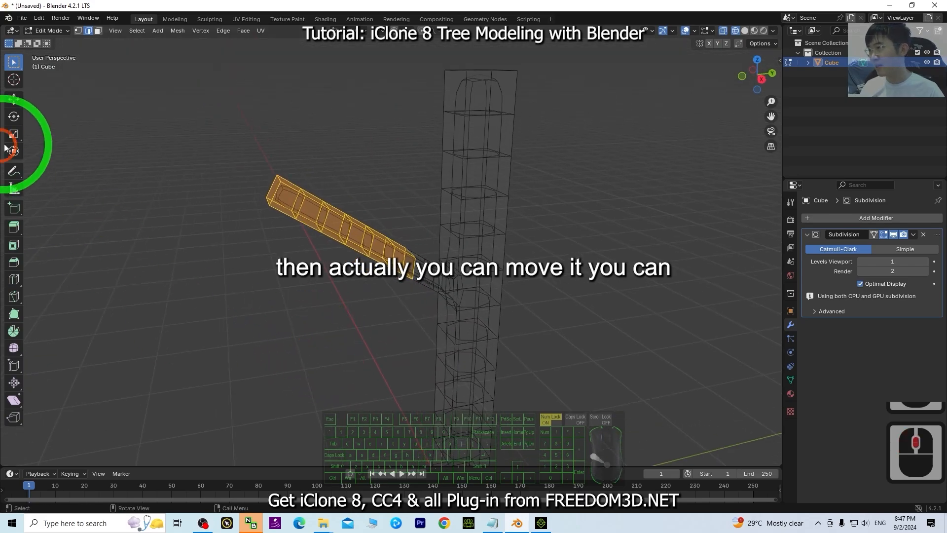
# Try moving the selected branch section about 0.23 m down along Z and undo the move
pyautogui.click(15, 101)
pyautogui.moveTo(342, 186); pyautogui.dragTo(351, 218)
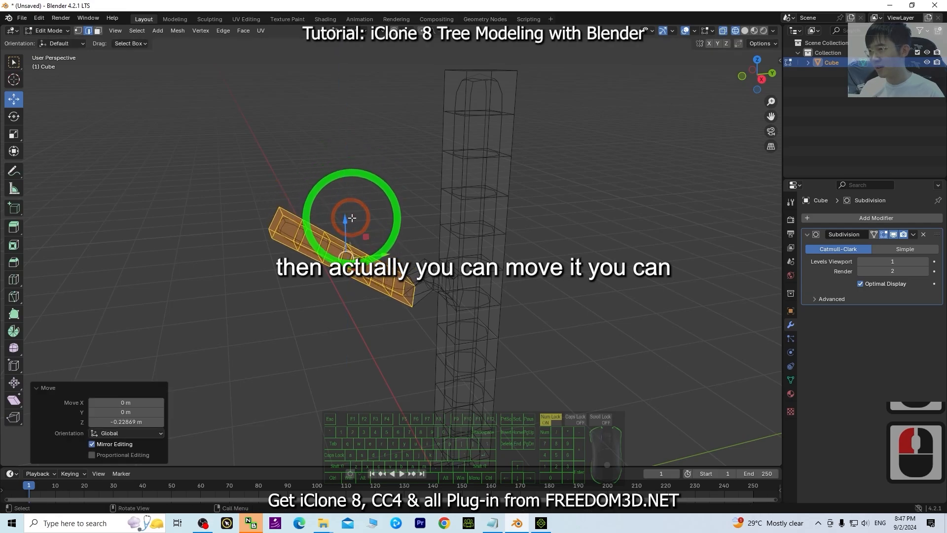
pyautogui.hotkey('ctrl', 'z')
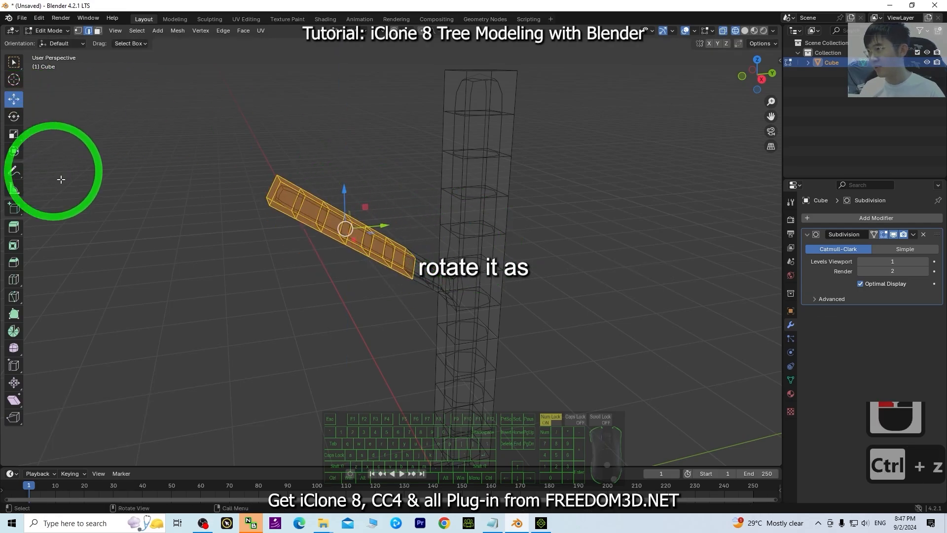
# Return to solid display and clear the branch selection
pyautogui.moveTo(60, 179); pyautogui.dragTo(311, 291, button='middle')
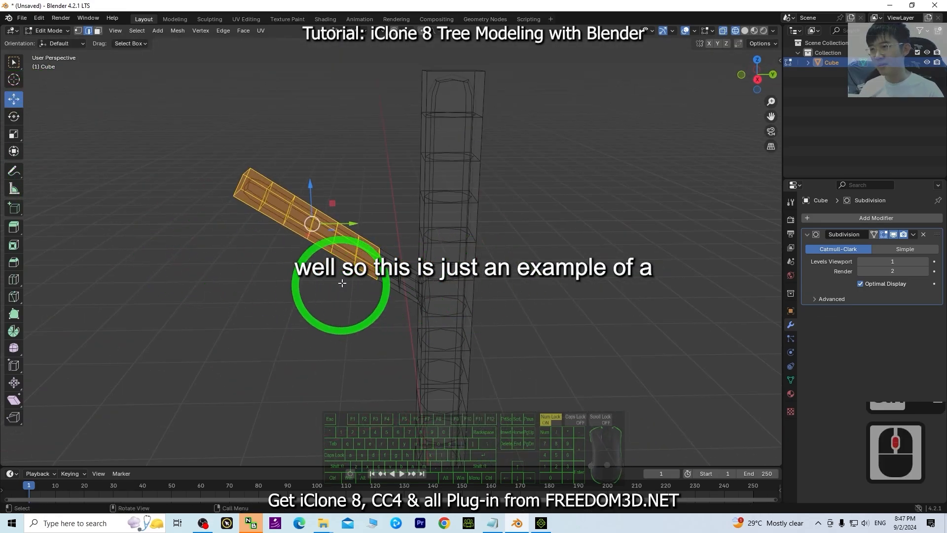
pyautogui.moveTo(308, 192); pyautogui.dragTo(403, 235, button='middle')
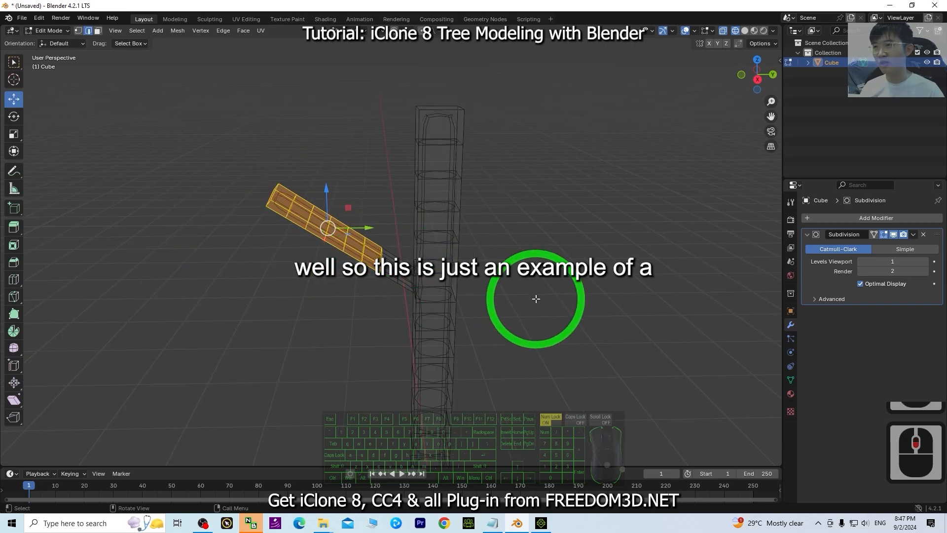
pyautogui.scroll(-4, 535, 299)
pyautogui.scroll(2, 531, 298)
pyautogui.scroll(1, 505, 246)
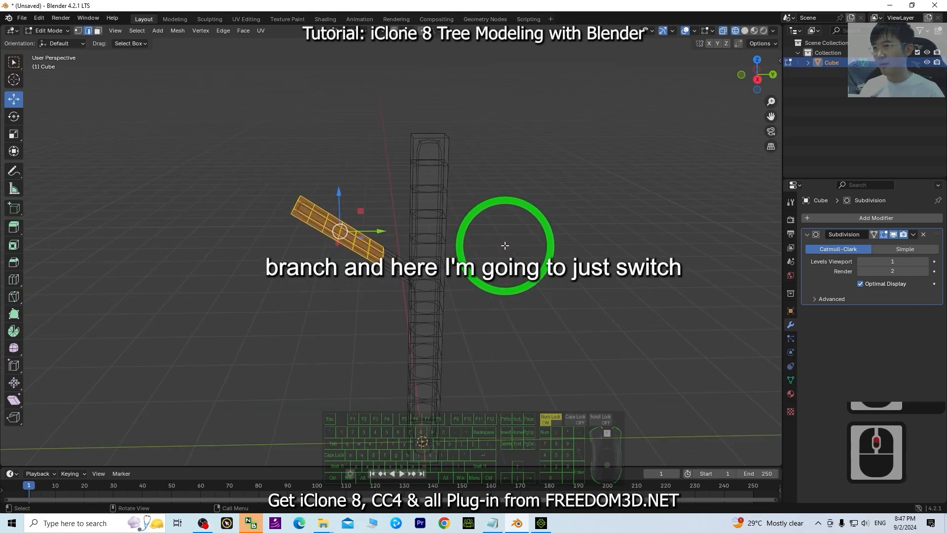
pyautogui.doubleClick(745, 31)
pyautogui.click(521, 287)
# In face selection mode, extrude the trunk's top face about 1.48 m upward to make the tree taller
pyautogui.moveTo(523, 292); pyautogui.dragTo(567, 296, button='middle')
pyautogui.keyDown('shift'); pyautogui.moveTo(589, 196); pyautogui.dragTo(548, 306, button='middle'); pyautogui.keyUp('shift')
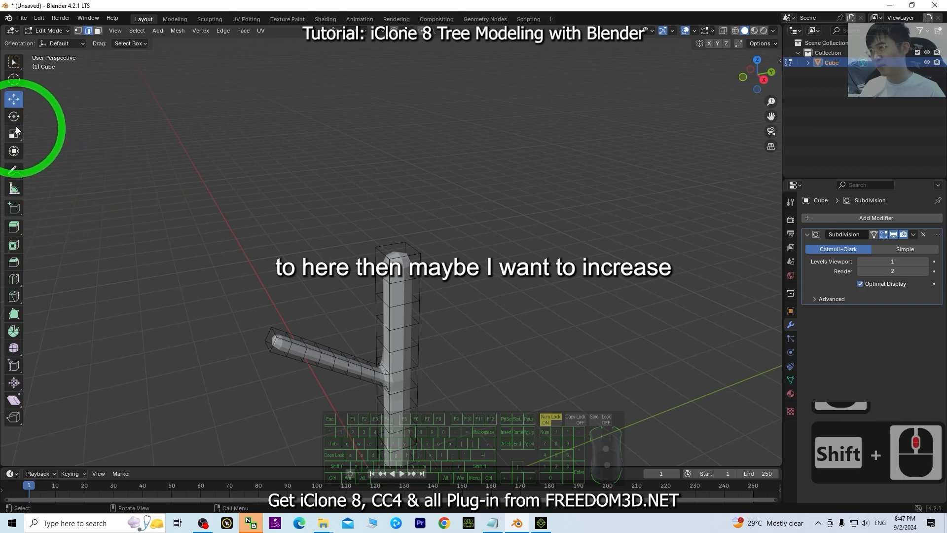
pyautogui.scroll(-2, 501, 359)
pyautogui.moveTo(501, 360); pyautogui.dragTo(345, 278, button='middle')
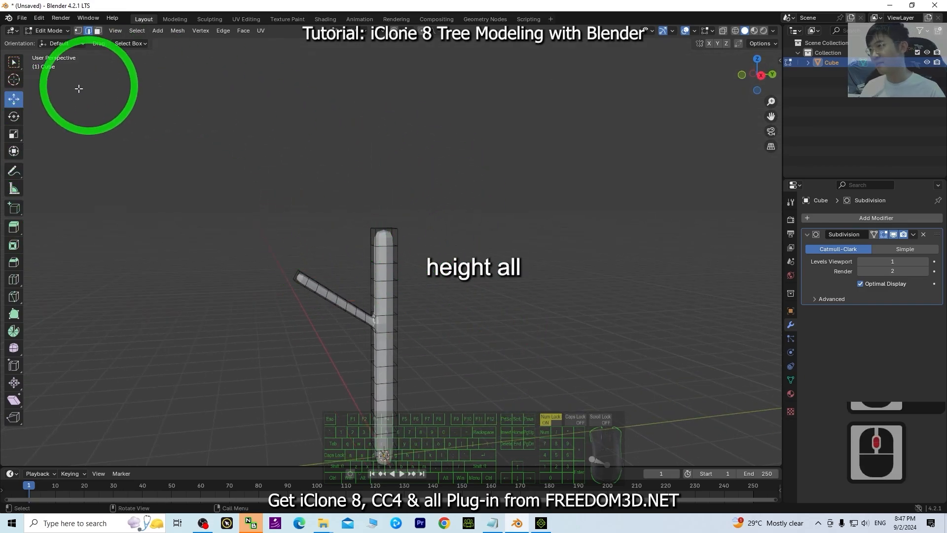
pyautogui.moveTo(43, 154); pyautogui.dragTo(78, 58, button='middle')
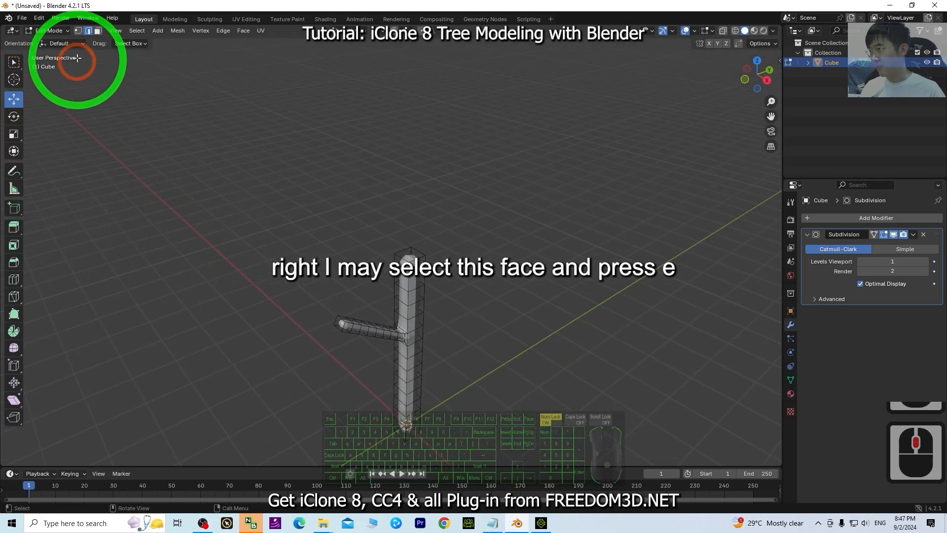
pyautogui.click(98, 31)
pyautogui.click(438, 251)
pyautogui.click(413, 231)
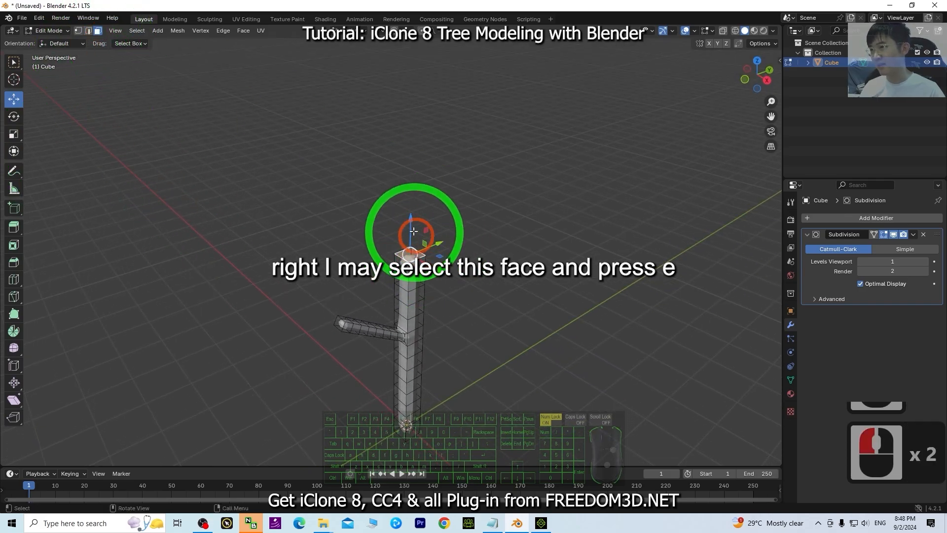
pyautogui.press('e')
pyautogui.click(539, 296)
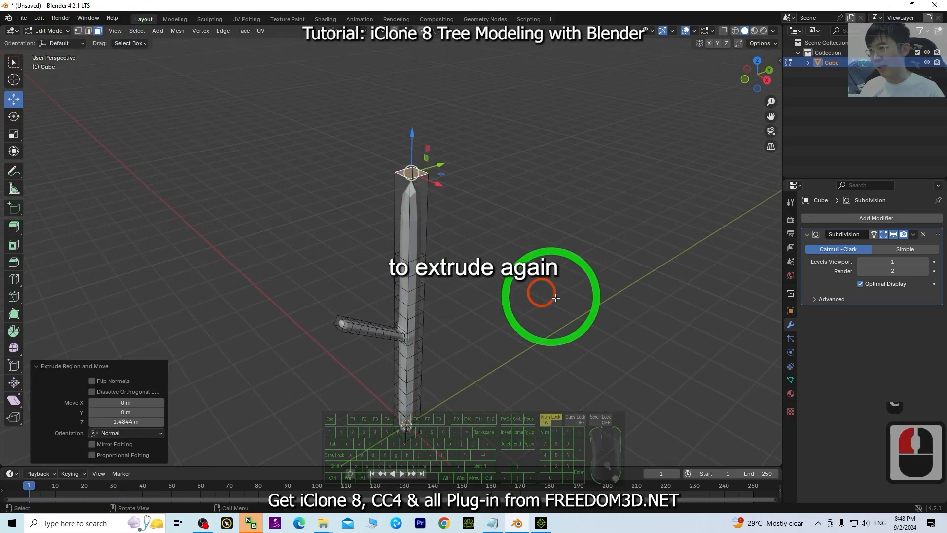
# Add a loop cut around the newly extruded upper trunk section and set its number of cuts to 3
pyautogui.moveTo(546, 289); pyautogui.dragTo(541, 280, button='middle')
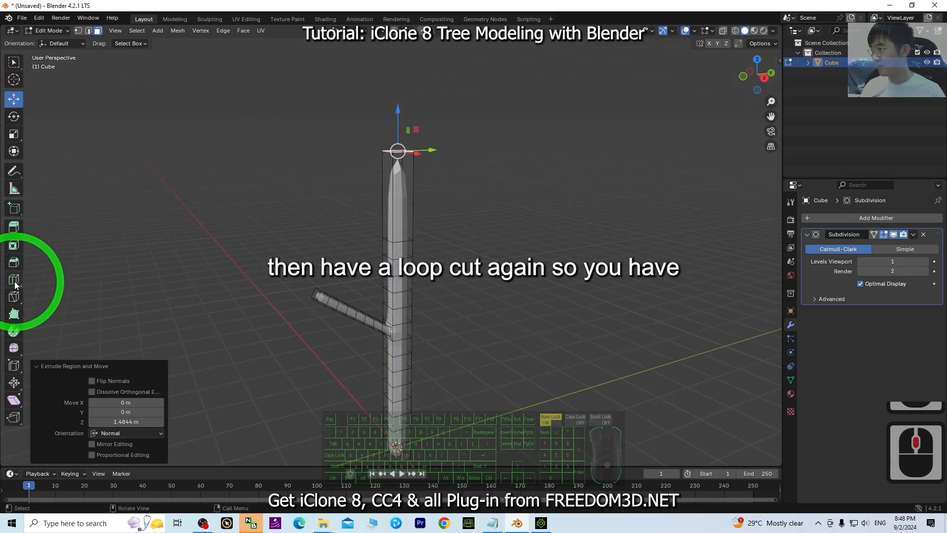
pyautogui.click(14, 280)
pyautogui.click(397, 195)
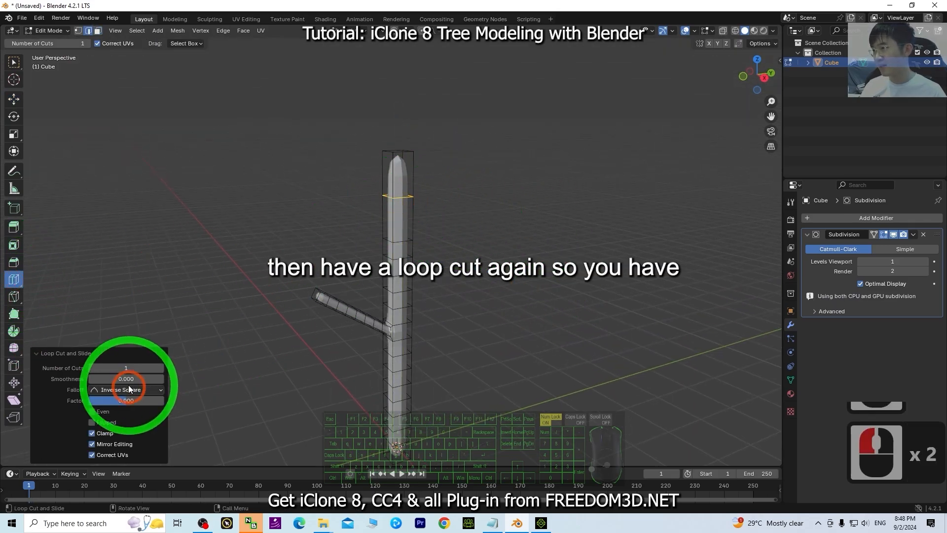
pyautogui.click(161, 368)
# Scale the trunk's bottom face up to about 2.635 and extrude it about 0.047 m downward as the root base
pyautogui.moveTo(651, 376); pyautogui.dragTo(399, 283, button='middle')
pyautogui.scroll(3, 518, 280)
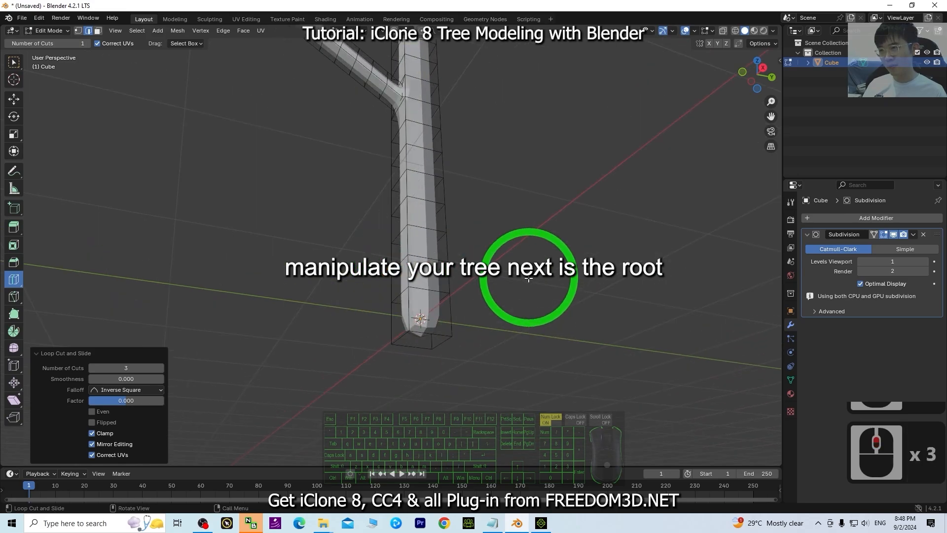
pyautogui.click(14, 62)
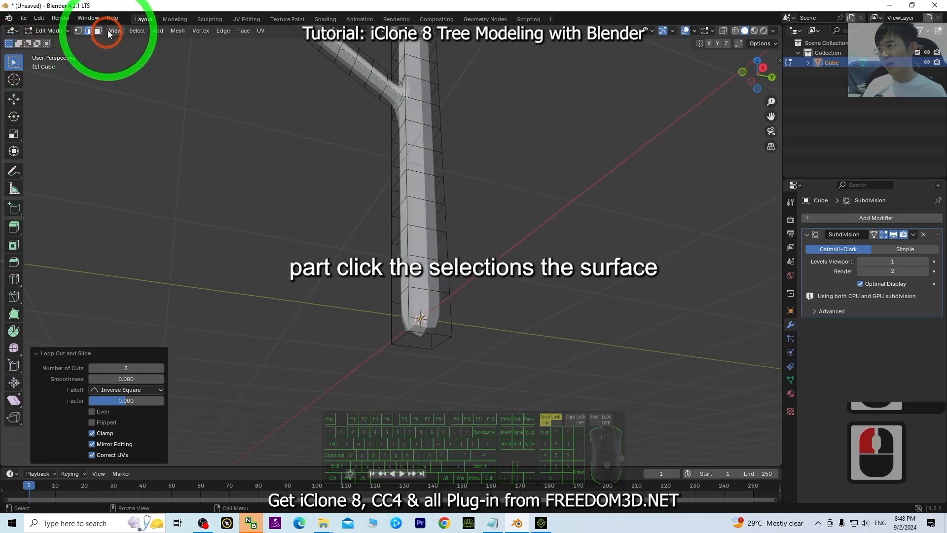
pyautogui.click(98, 31)
pyautogui.click(419, 338)
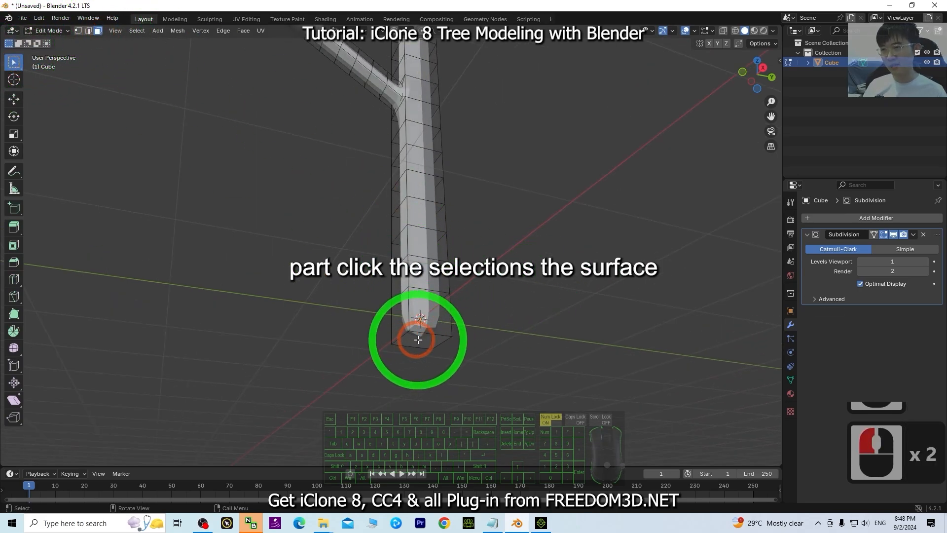
pyautogui.moveTo(601, 275); pyautogui.dragTo(545, 346, button='middle')
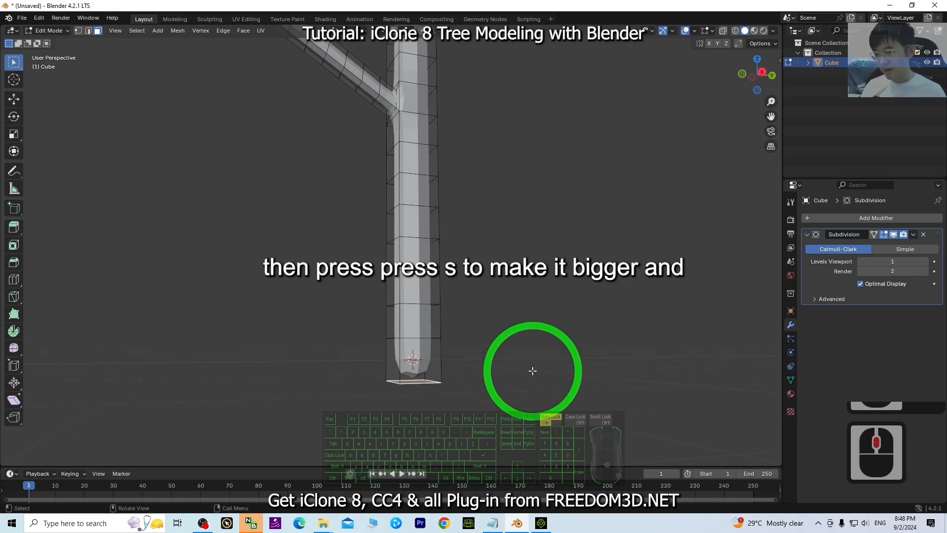
pyautogui.press('s')
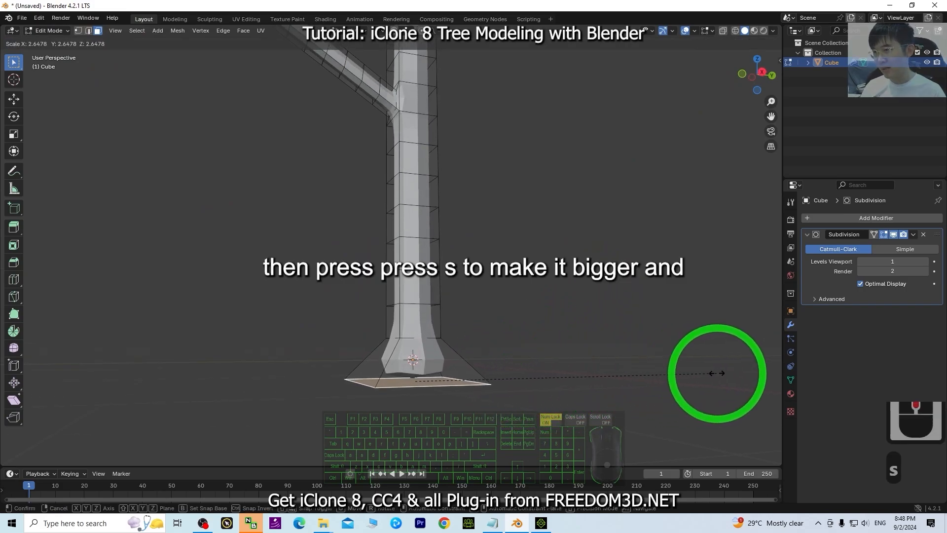
pyautogui.click(714, 373)
pyautogui.press('e')
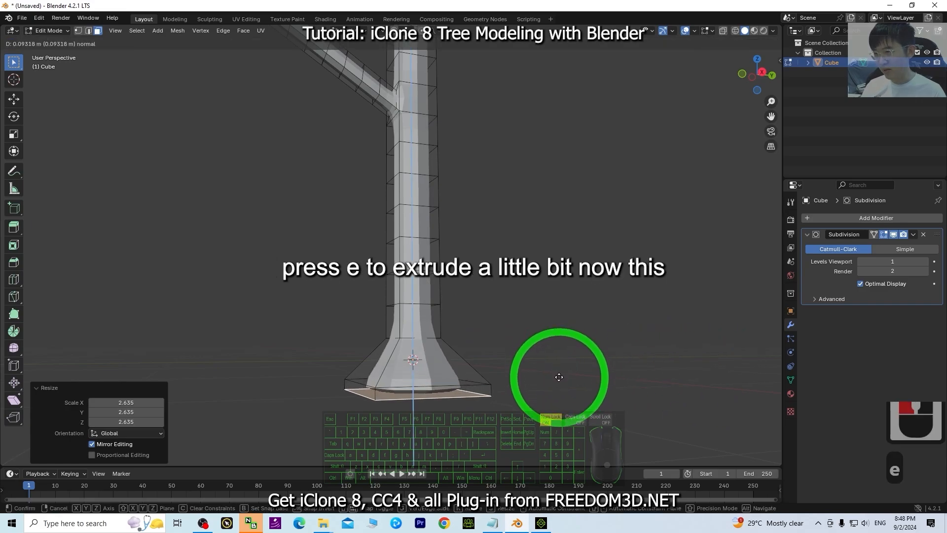
pyautogui.click(562, 371)
# In the right orthographic view, select the entire tree mesh and move it about 0.147 m up along Z toward the ground plane
pyautogui.scroll(-2, 566, 313)
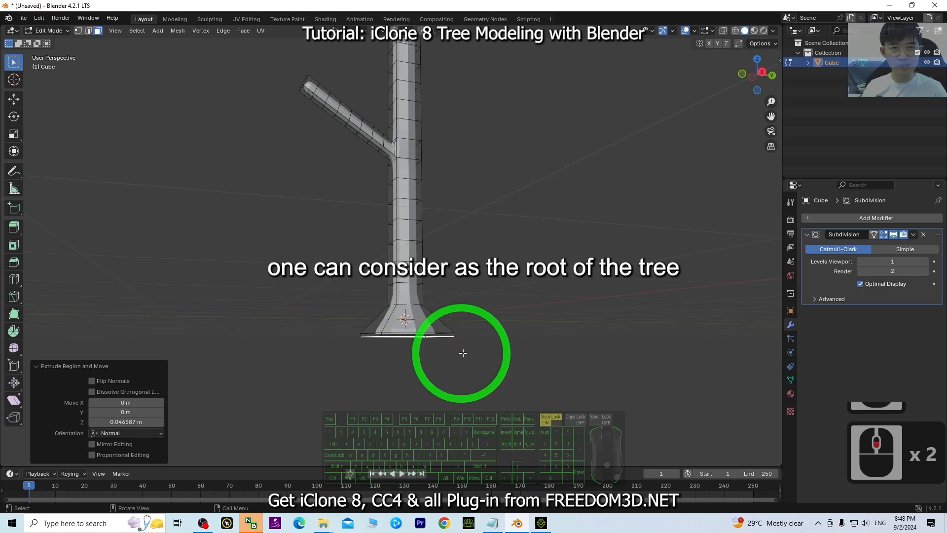
pyautogui.moveTo(463, 353); pyautogui.dragTo(525, 286, button='middle')
pyautogui.scroll(-3, 551, 266)
pyautogui.click(763, 77)
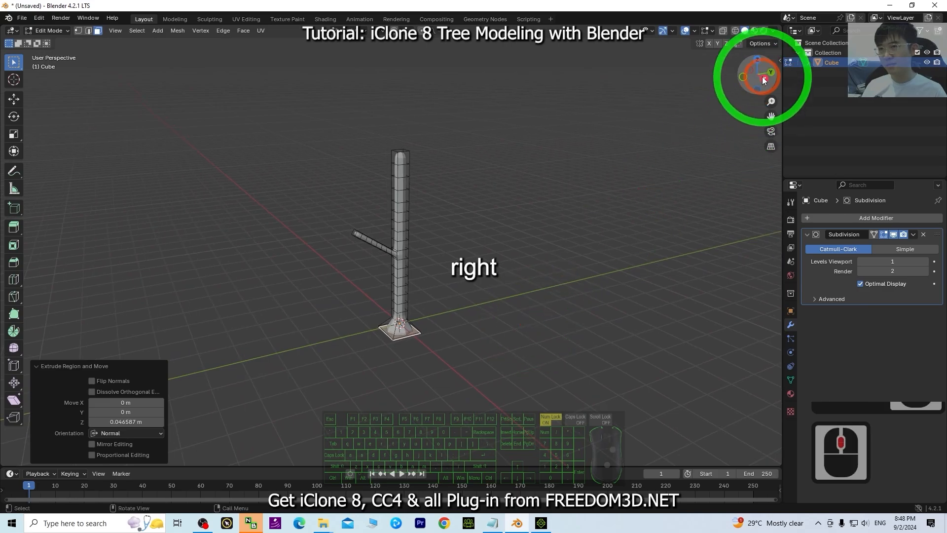
pyautogui.click(462, 223)
pyautogui.scroll(-2, 453, 300)
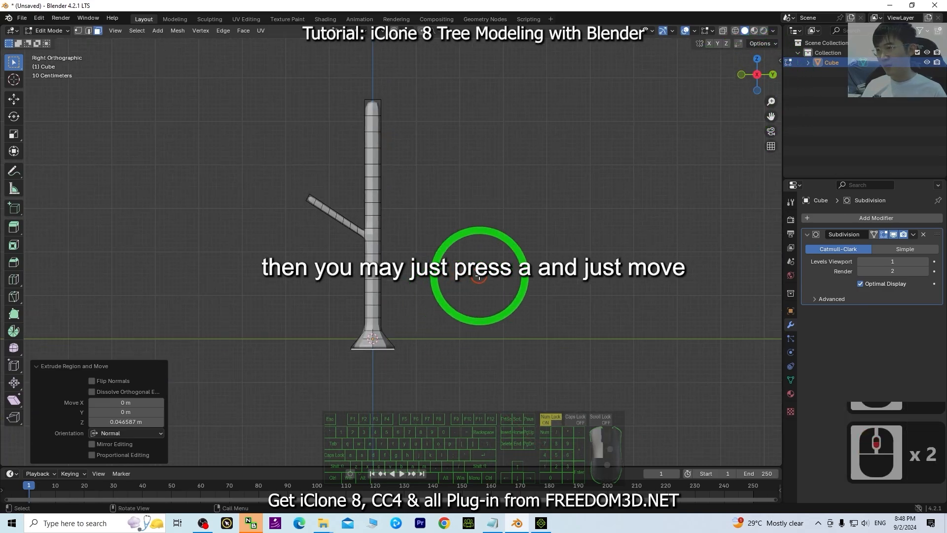
pyautogui.click(478, 277)
pyautogui.press('a')
pyautogui.click(13, 99)
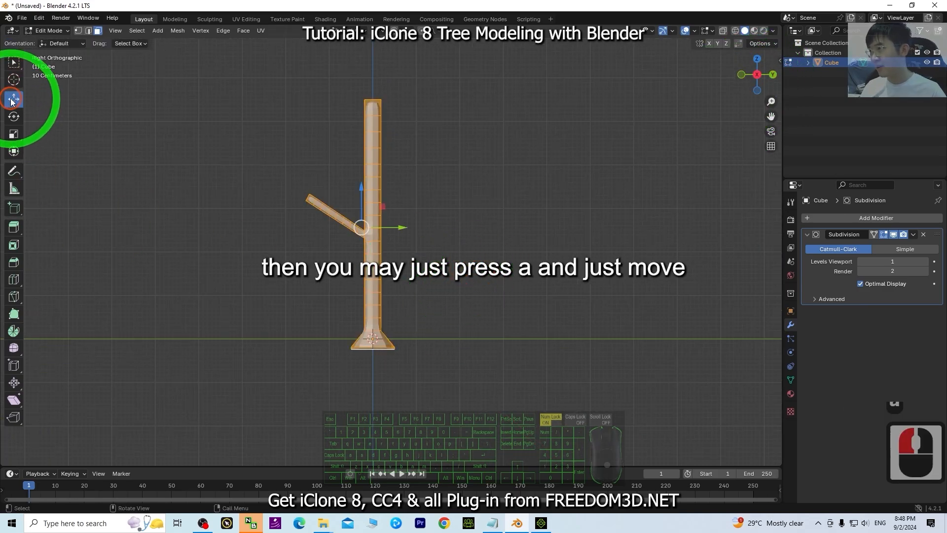
pyautogui.moveTo(363, 187); pyautogui.dragTo(364, 178)
pyautogui.scroll(4, 377, 357)
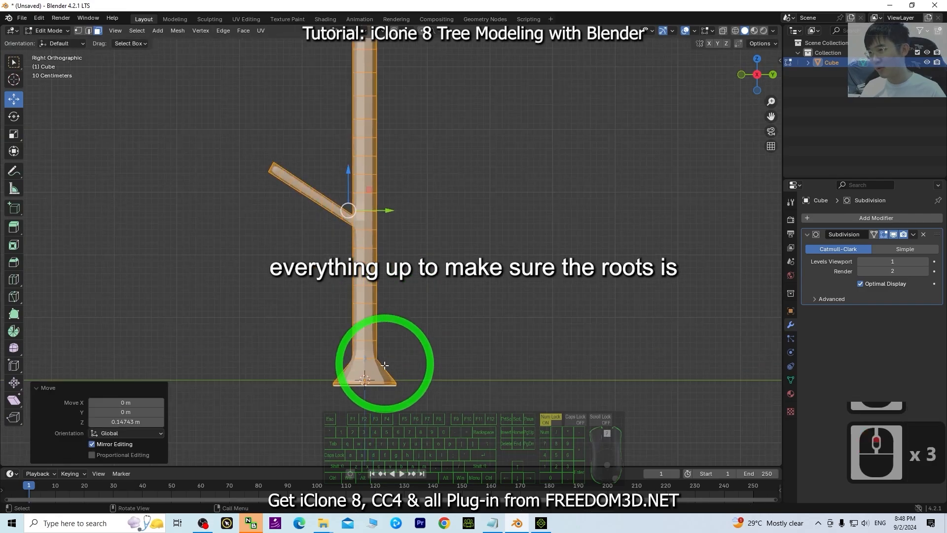
pyautogui.scroll(-5, 351, 433)
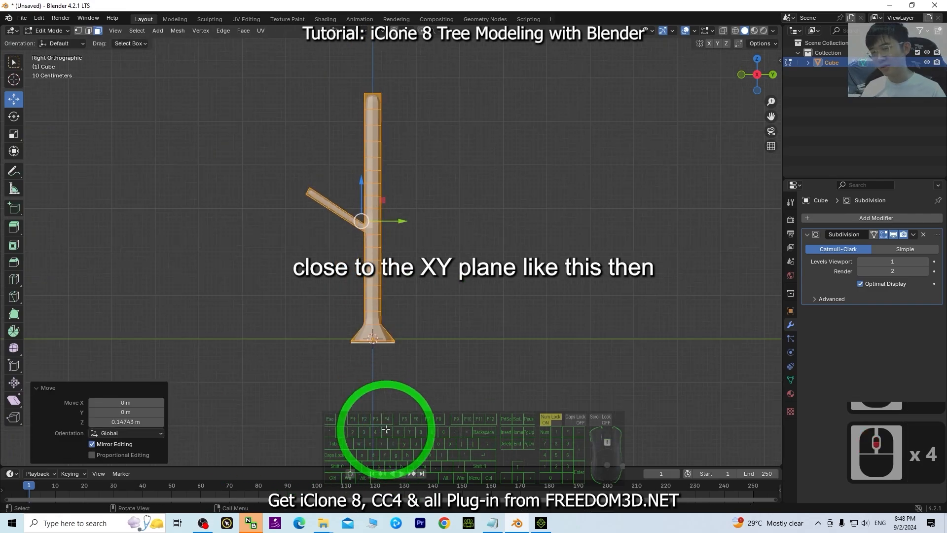
# Return the tree mesh from Edit Mode to Object Mode
pyautogui.moveTo(258, 321); pyautogui.dragTo(307, 346, button='middle')
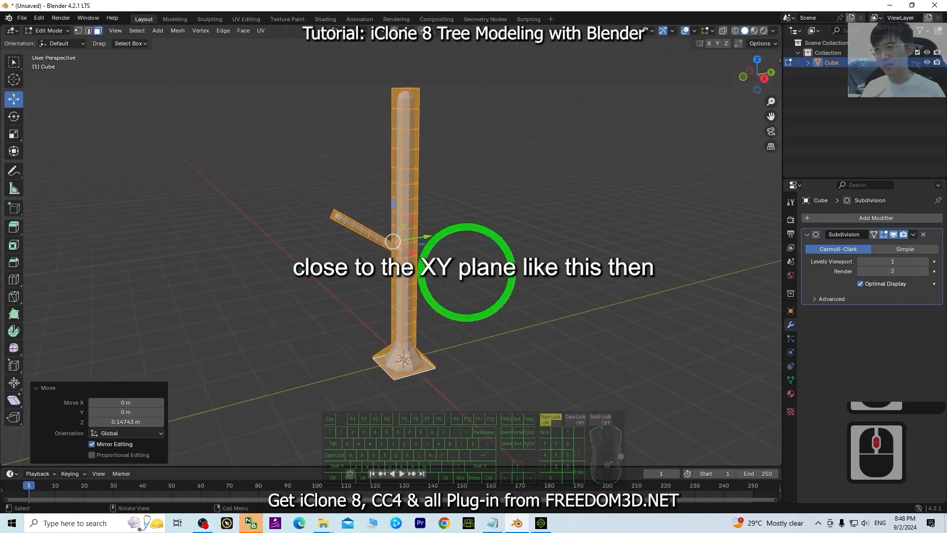
pyautogui.scroll(-2, 554, 261)
pyautogui.click(67, 31)
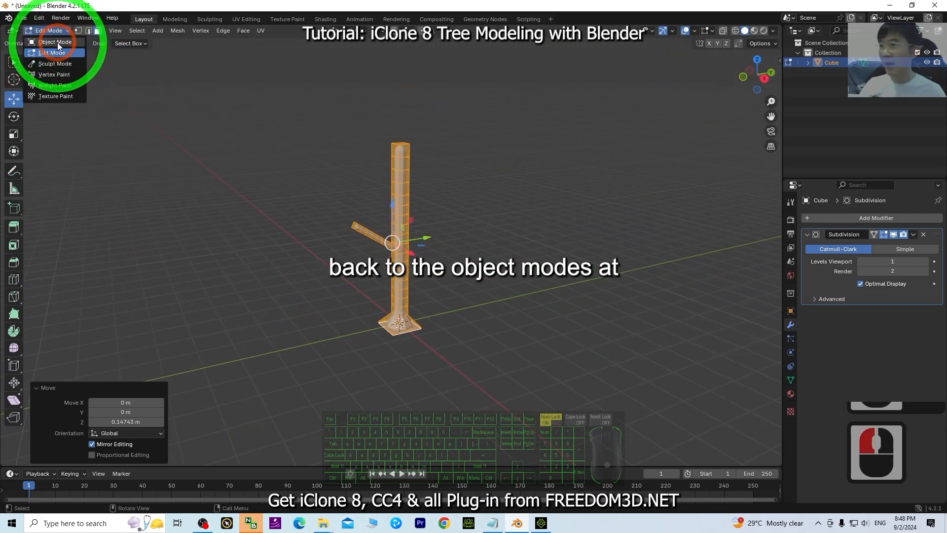
pyautogui.click(57, 42)
pyautogui.scroll(-2, 450, 299)
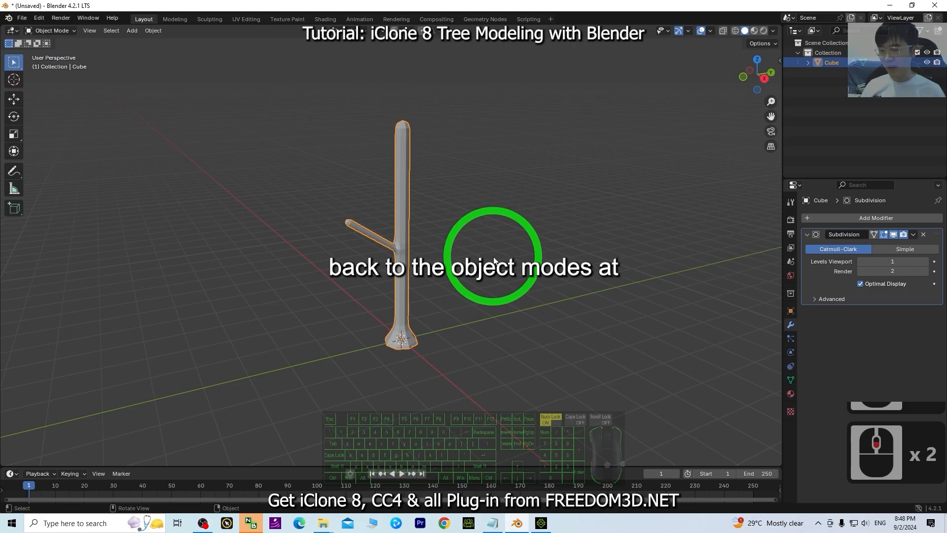
pyautogui.scroll(3, 513, 267)
pyautogui.scroll(-3, 515, 270)
pyautogui.keyDown('shift'); pyautogui.moveTo(516, 221); pyautogui.dragTo(515, 246, button='middle'); pyautogui.keyUp('shift')
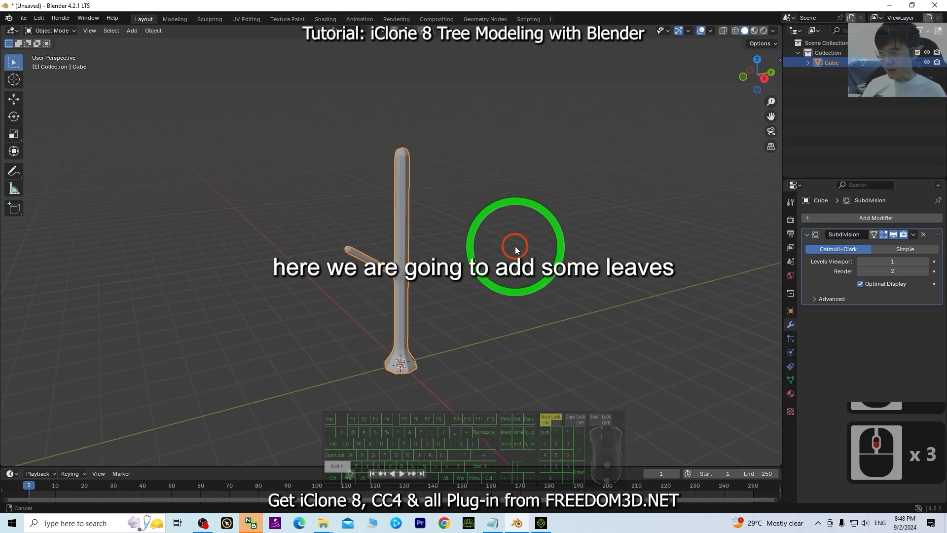
pyautogui.moveTo(511, 282); pyautogui.dragTo(498, 291, button='middle')
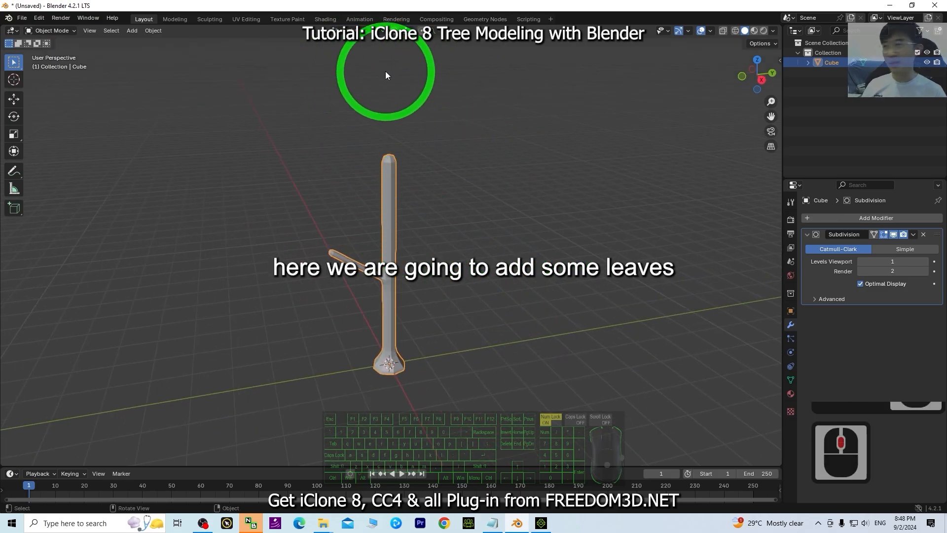
# Deselect the tree mesh and add an armature at the world origin
pyautogui.click(131, 30)
pyautogui.click(146, 42)
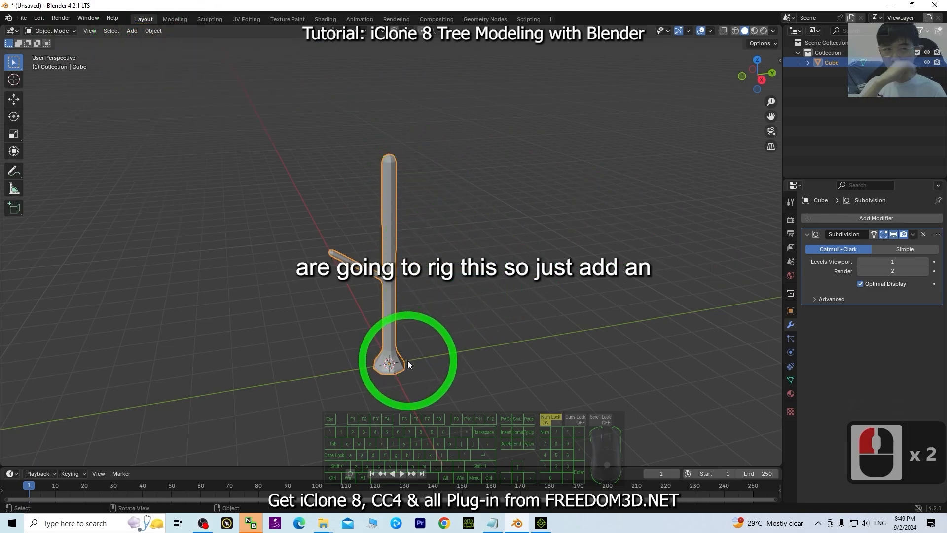
pyautogui.scroll(3, 469, 291)
pyautogui.scroll(-2, 469, 292)
pyautogui.click(423, 251)
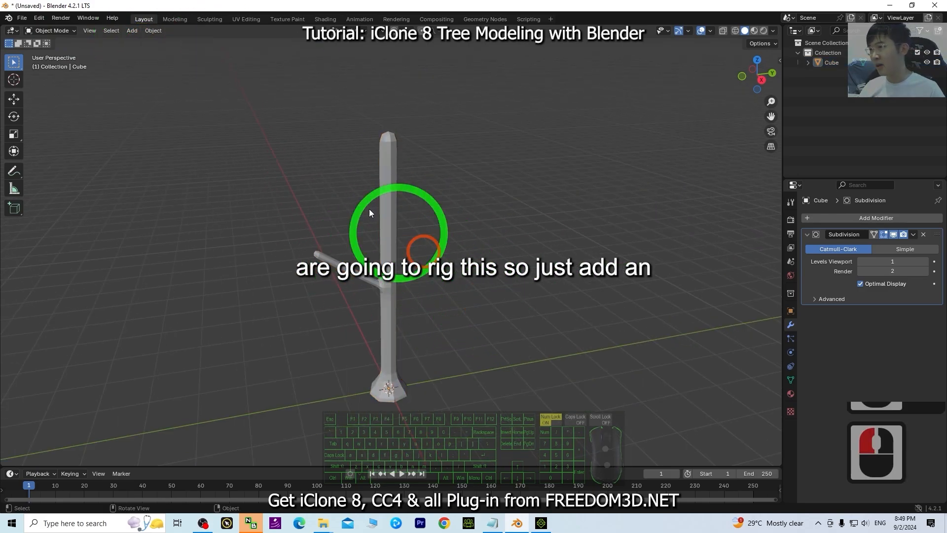
pyautogui.click(140, 31)
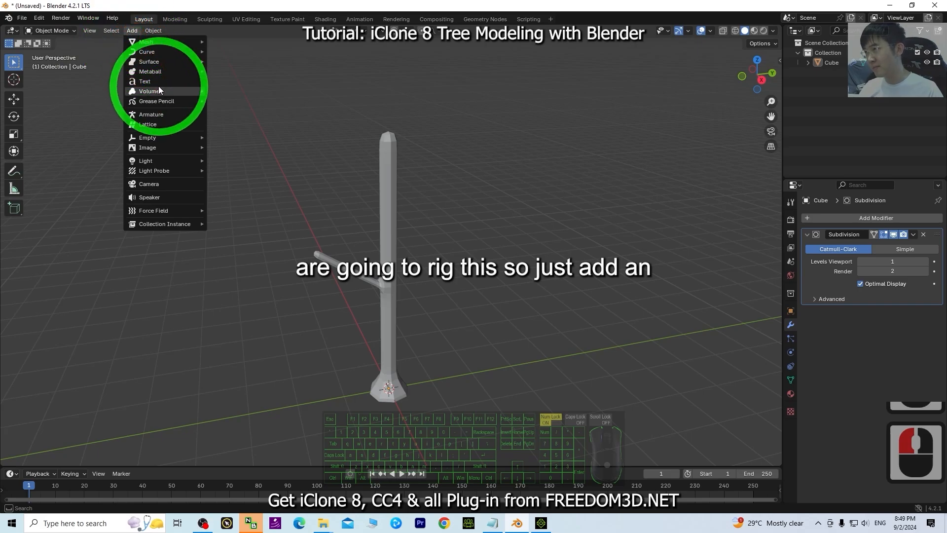
pyautogui.click(158, 115)
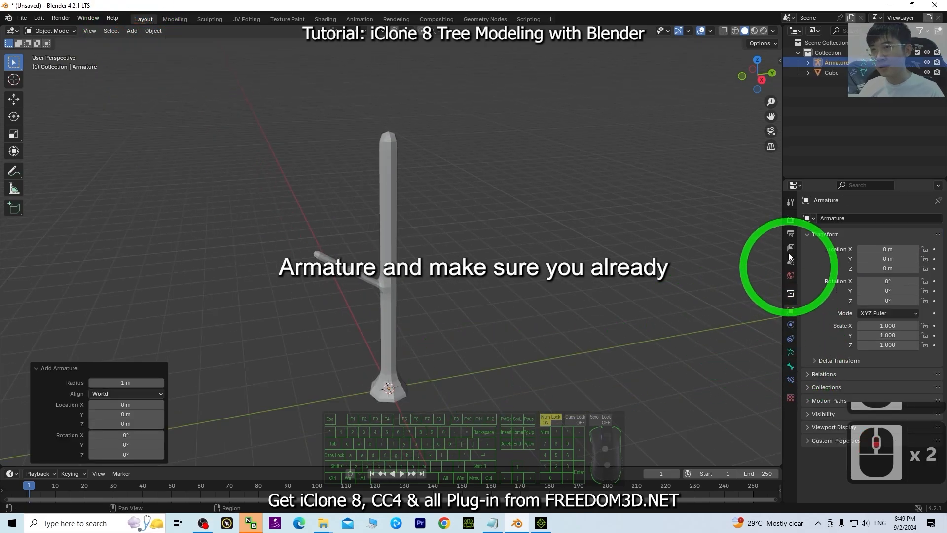
# Enable In Front in the armature's viewport display settings so its bone shows through the tree mesh
pyautogui.click(833, 62)
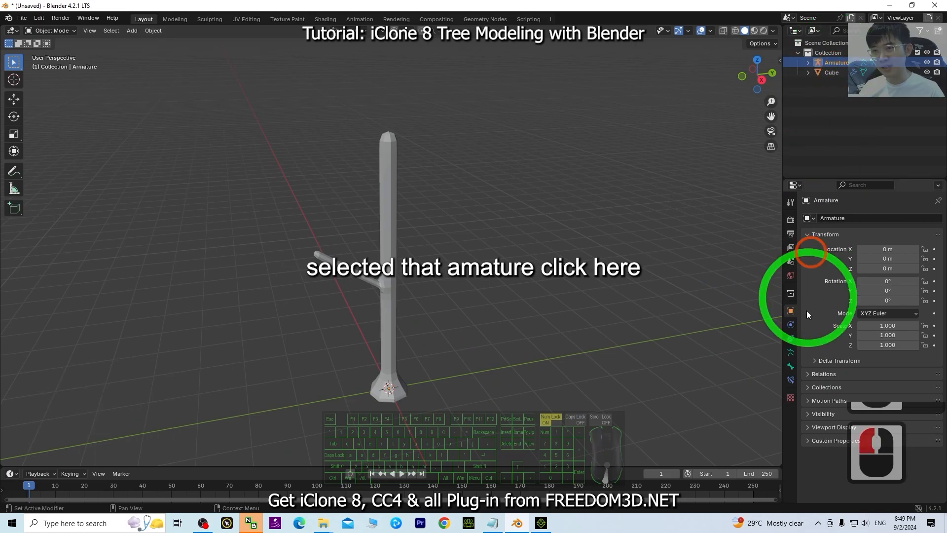
pyautogui.click(790, 352)
pyautogui.click(813, 381)
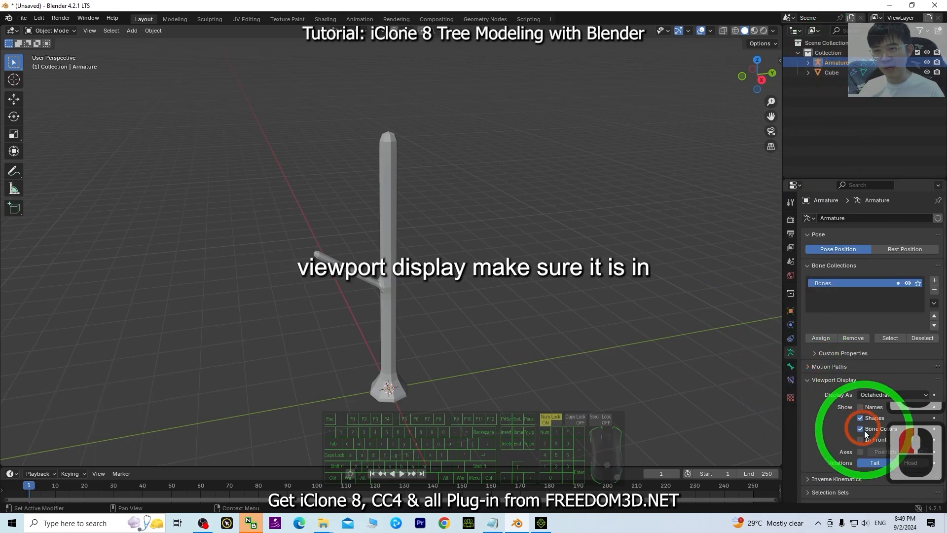
pyautogui.scroll(2, 408, 404)
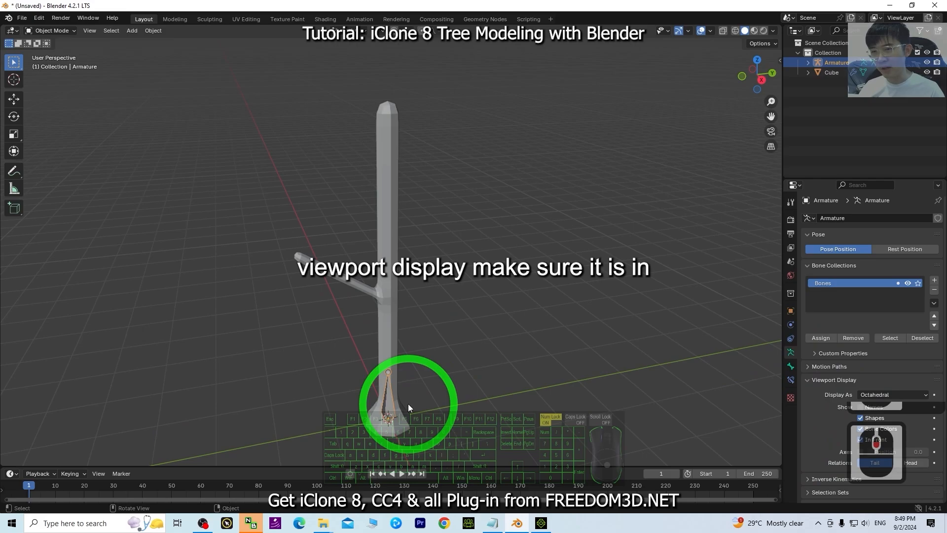
# In the armature's Edit Mode, move the bone's upper end straight up along Z to the top of the trunk
pyautogui.click(388, 372)
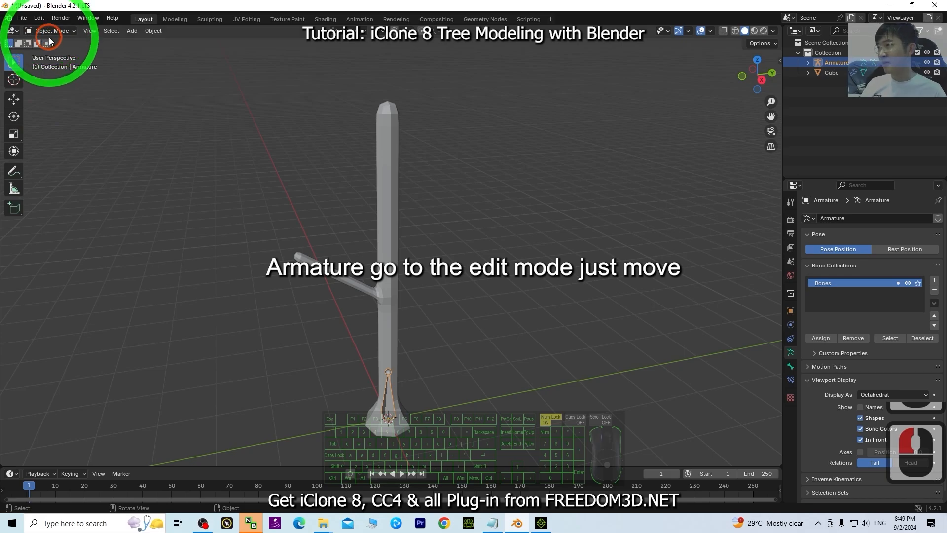
pyautogui.click(64, 31)
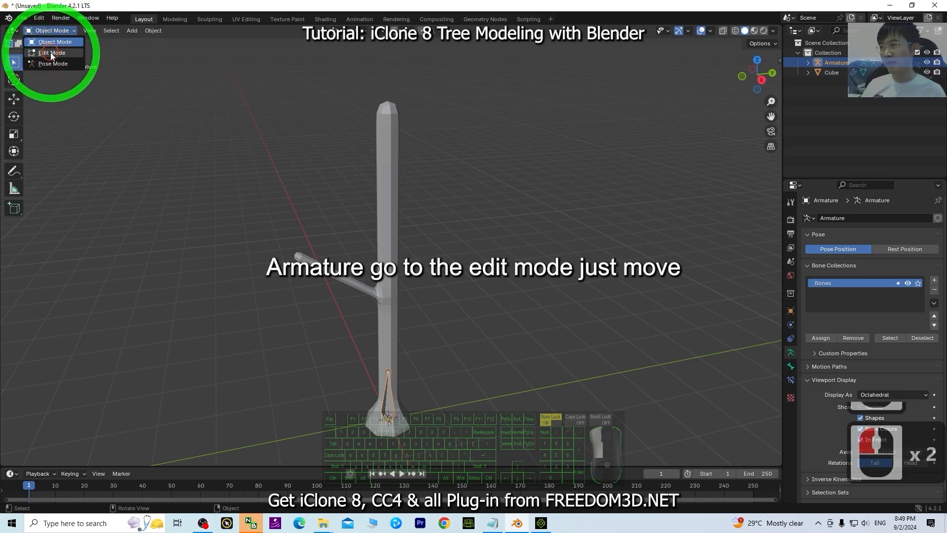
pyautogui.click(49, 64)
pyautogui.click(409, 379)
pyautogui.click(386, 372)
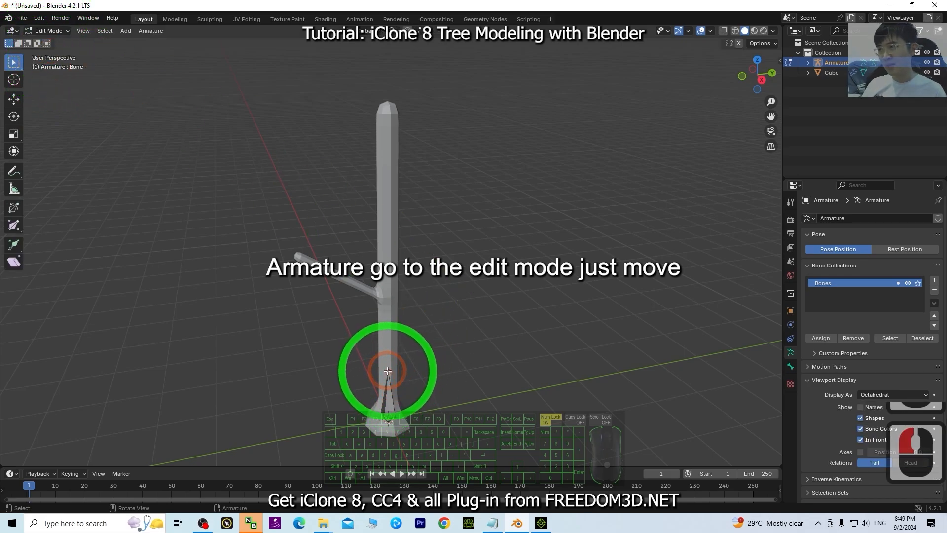
pyautogui.click(14, 99)
pyautogui.click(386, 342)
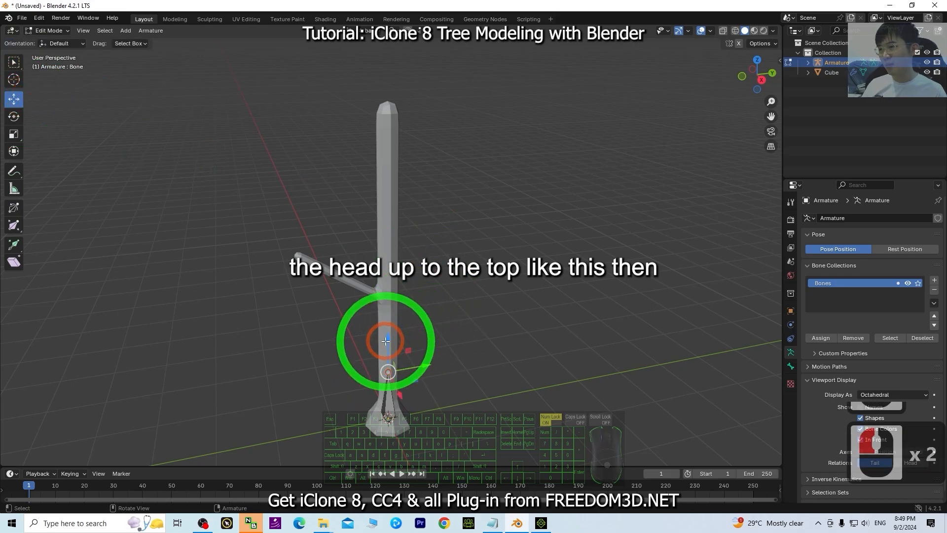
pyautogui.moveTo(388, 336); pyautogui.dragTo(388, 74)
# Subdivide the trunk bone and set its number of cuts to 10
pyautogui.click(399, 288)
pyautogui.click(386, 277)
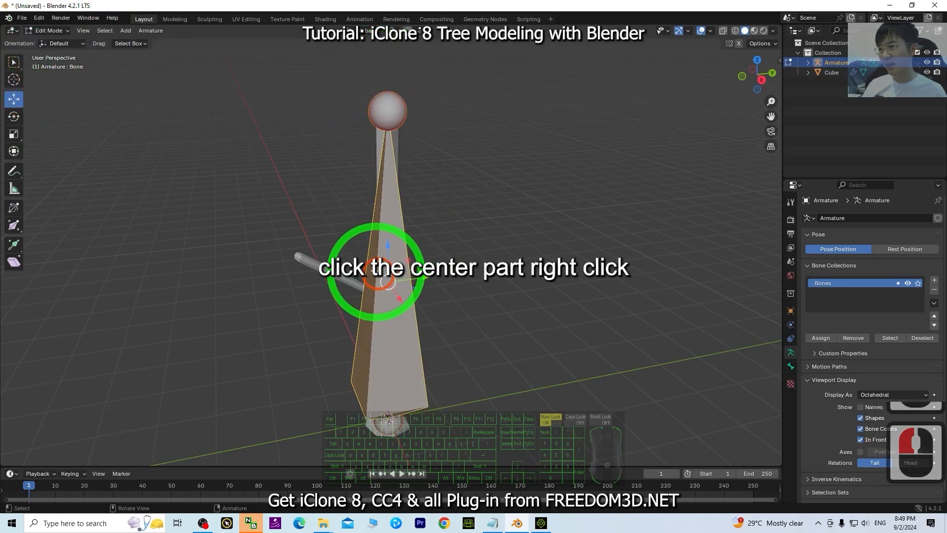
pyautogui.rightClick(383, 228)
pyautogui.click(376, 229)
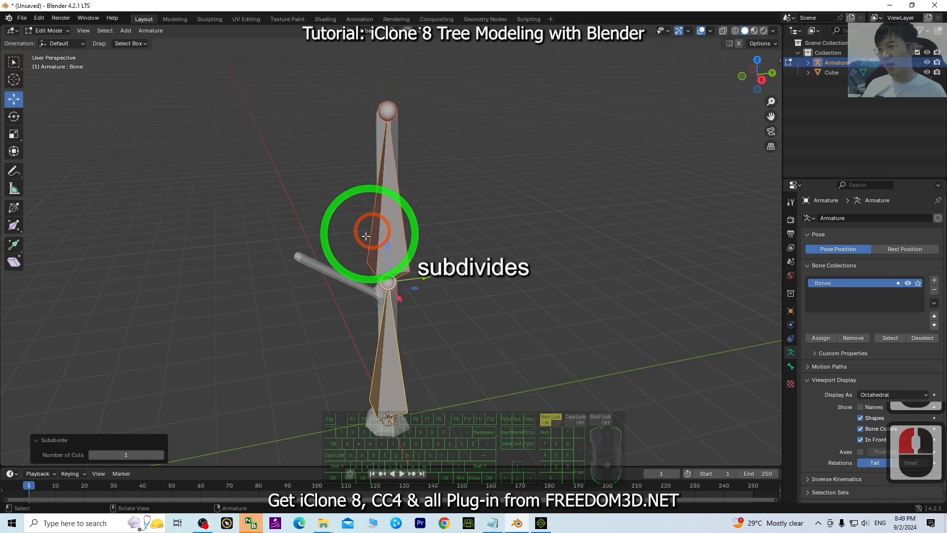
pyautogui.click(161, 454)
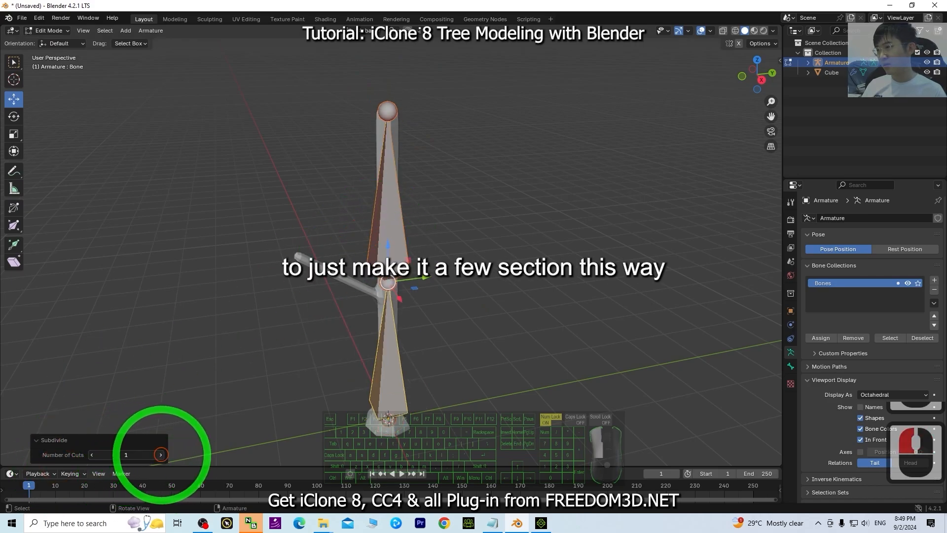
pyautogui.click(161, 454)
pyautogui.click(161, 455)
pyautogui.click(161, 454)
pyautogui.click(160, 454)
pyautogui.click(160, 454)
pyautogui.click(160, 454)
pyautogui.click(160, 455)
pyautogui.click(161, 454)
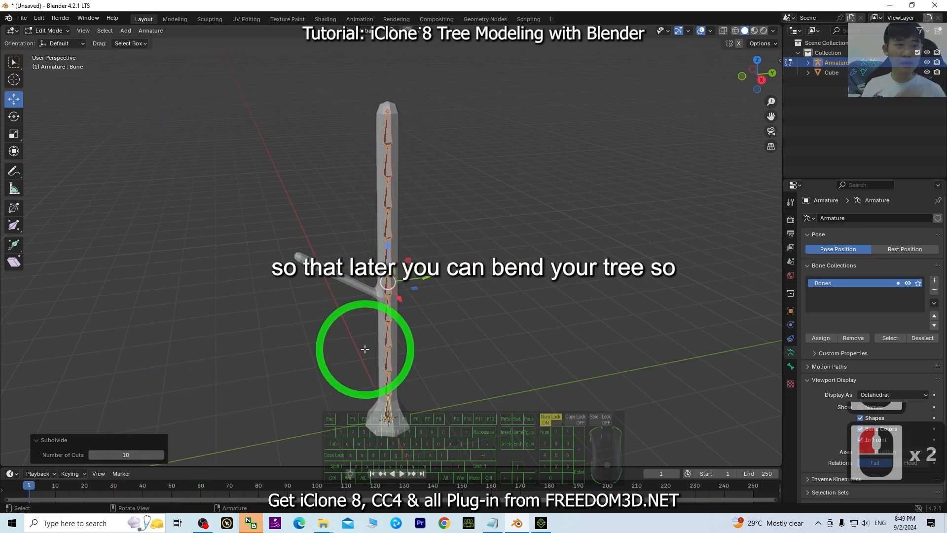
# In the right orthographic view, extrude a bone from the trunk joint beside the branch to its base, about -0.19 m in Y and 0.061 m in Z
pyautogui.scroll(3, 468, 365)
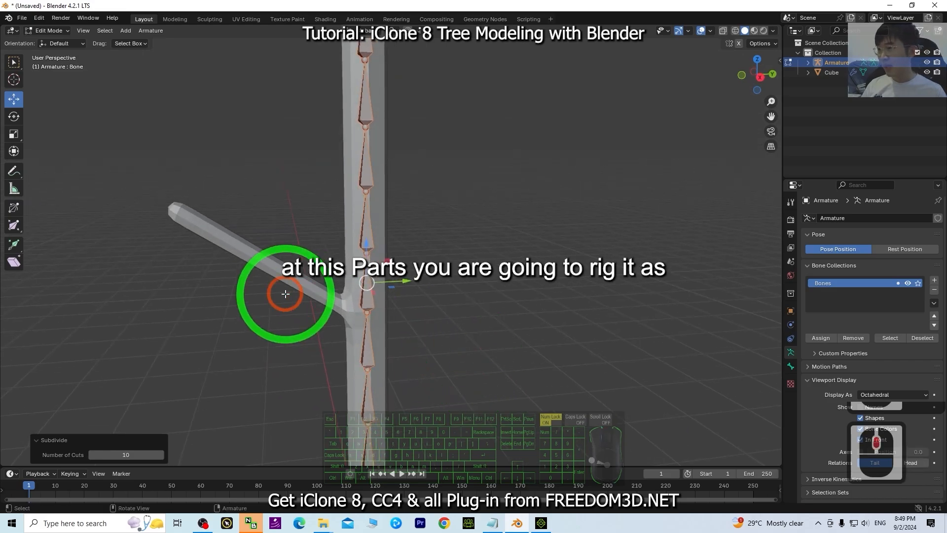
pyautogui.moveTo(306, 321)
pyautogui.mouseDown(button='middle')
pyautogui.moveTo(353, 342)
pyautogui.moveTo(311, 338)
pyautogui.mouseUp(button='middle')
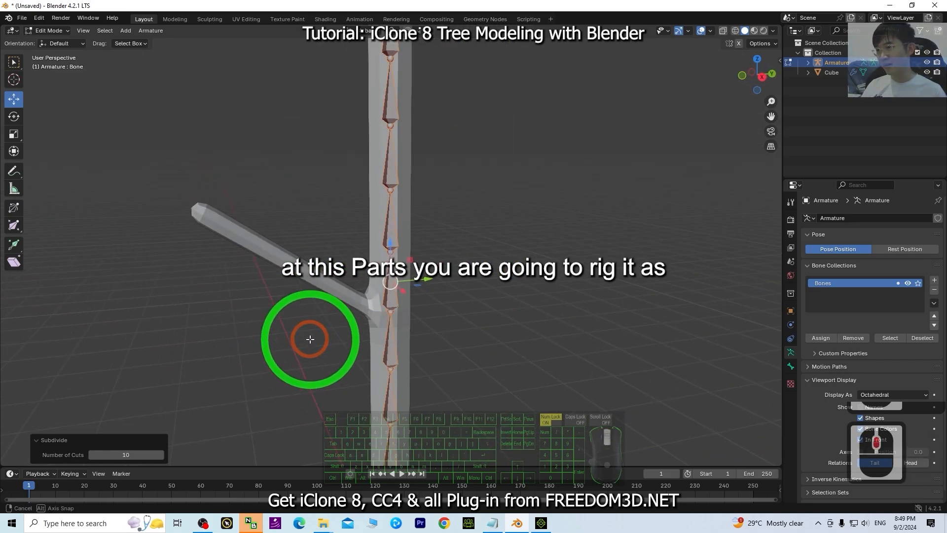
pyautogui.click(391, 312)
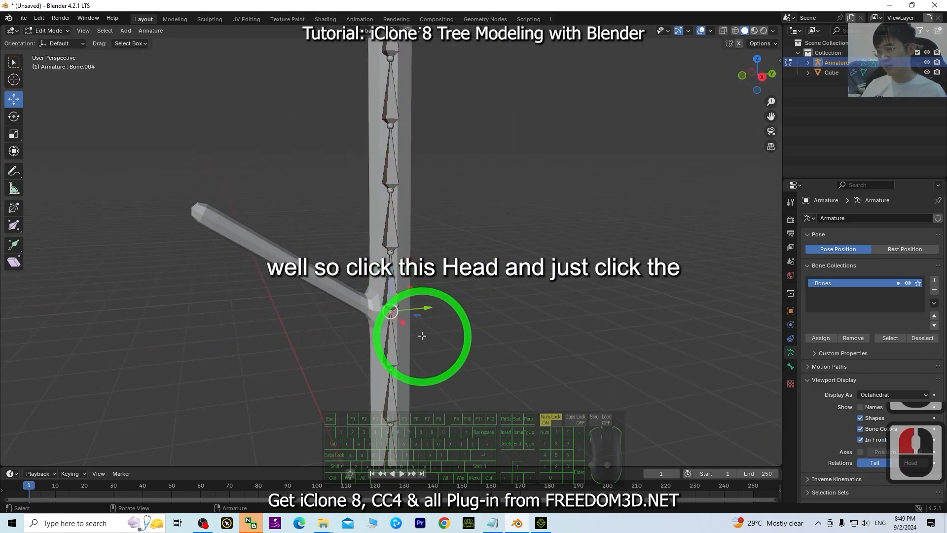
pyautogui.click(762, 78)
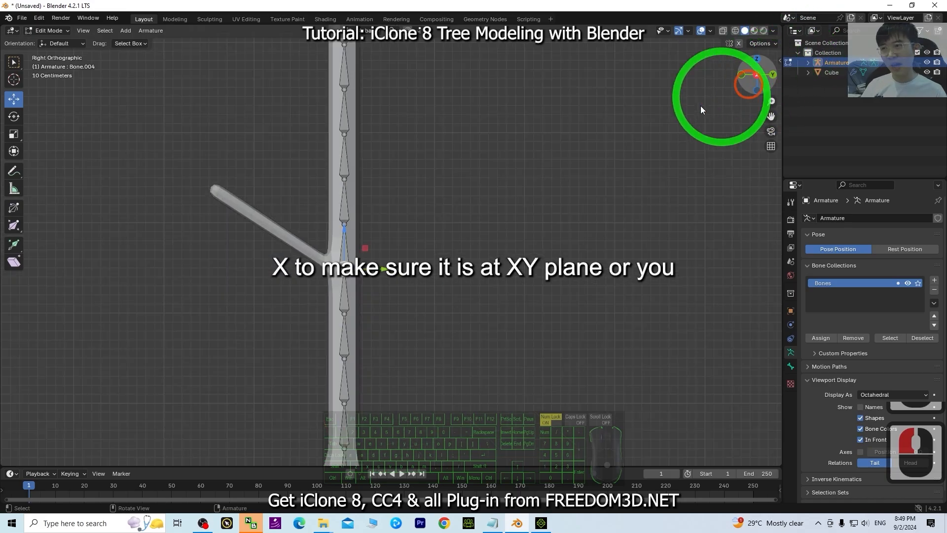
pyautogui.keyDown('shift'); pyautogui.moveTo(372, 268); pyautogui.dragTo(413, 275, button='middle'); pyautogui.keyUp('shift')
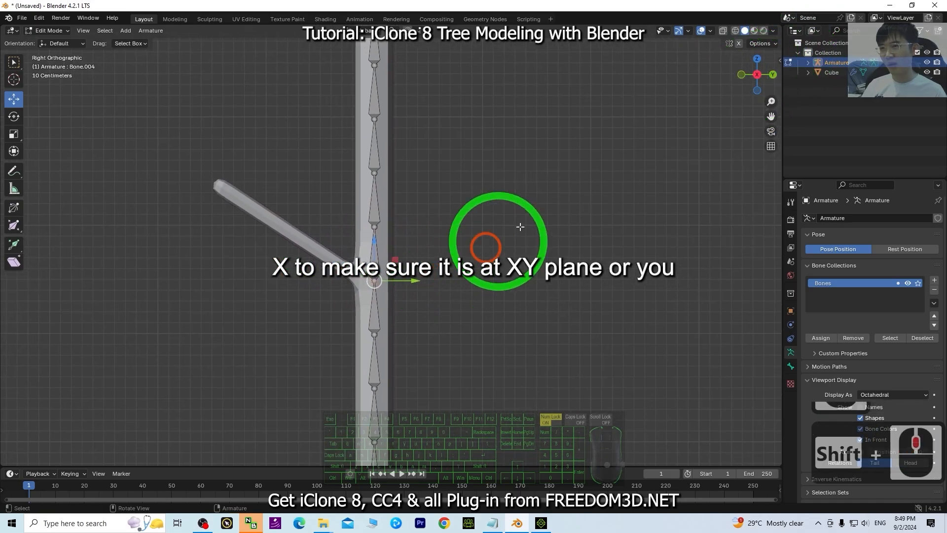
pyautogui.moveTo(583, 187); pyautogui.dragTo(636, 186, button='middle')
pyautogui.moveTo(743, 75); pyautogui.dragTo(325, 300)
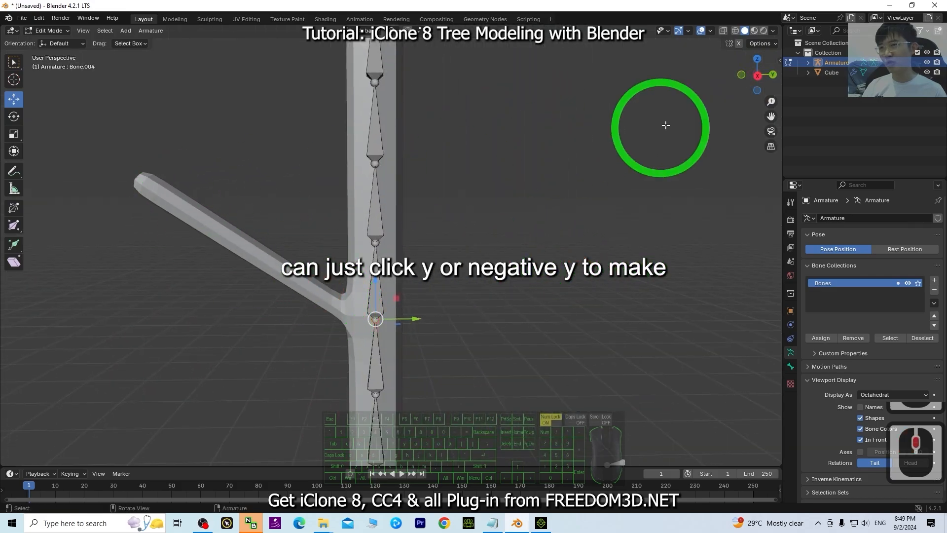
pyautogui.click(757, 75)
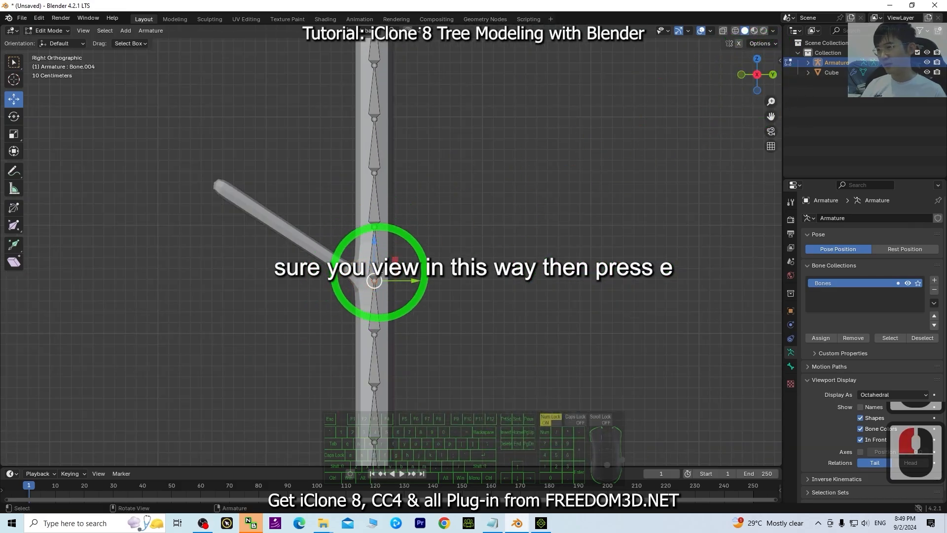
pyautogui.scroll(1, 379, 286)
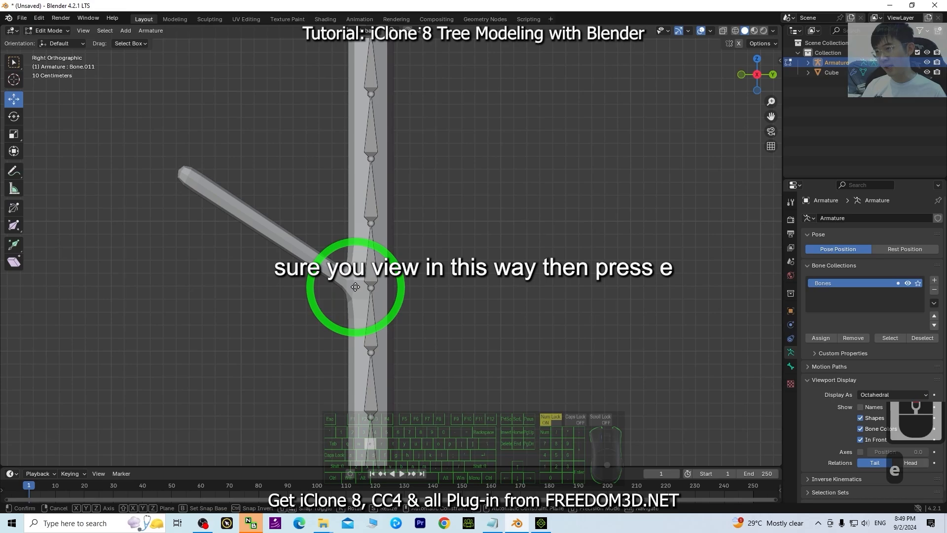
pyautogui.press('e')
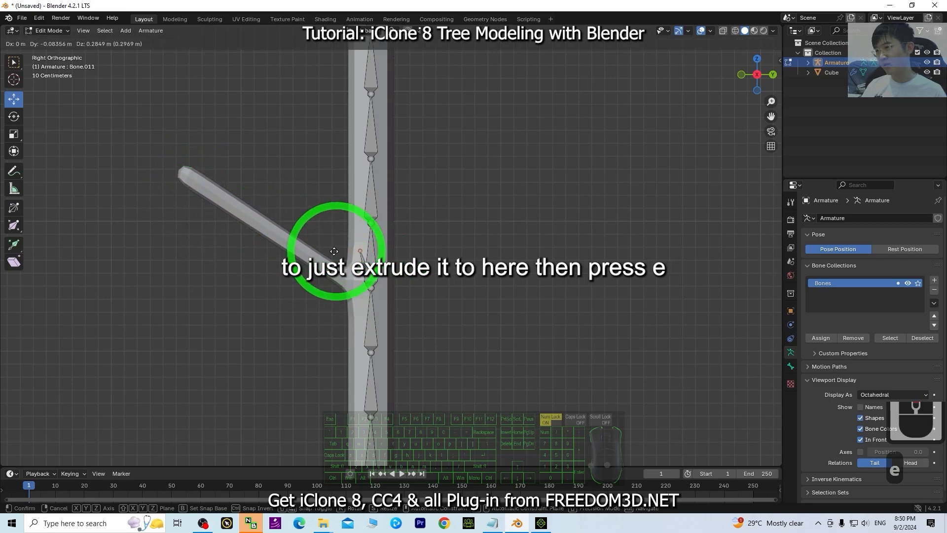
pyautogui.click(330, 279)
# Extrude a second bone to the branch's tip, about -1.28 m in Y and 0.85 m in Z, and subdivide it with 7 cuts
pyautogui.press('e')
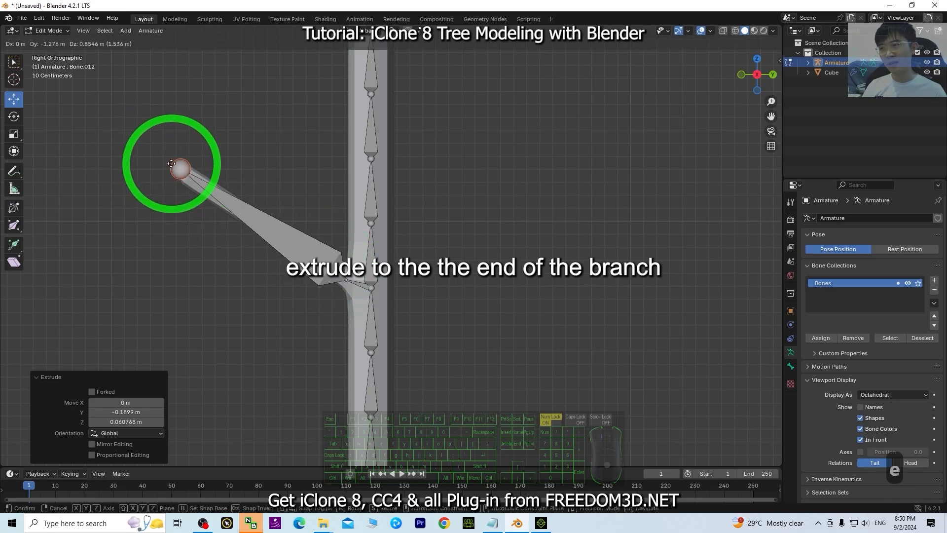
pyautogui.click(171, 163)
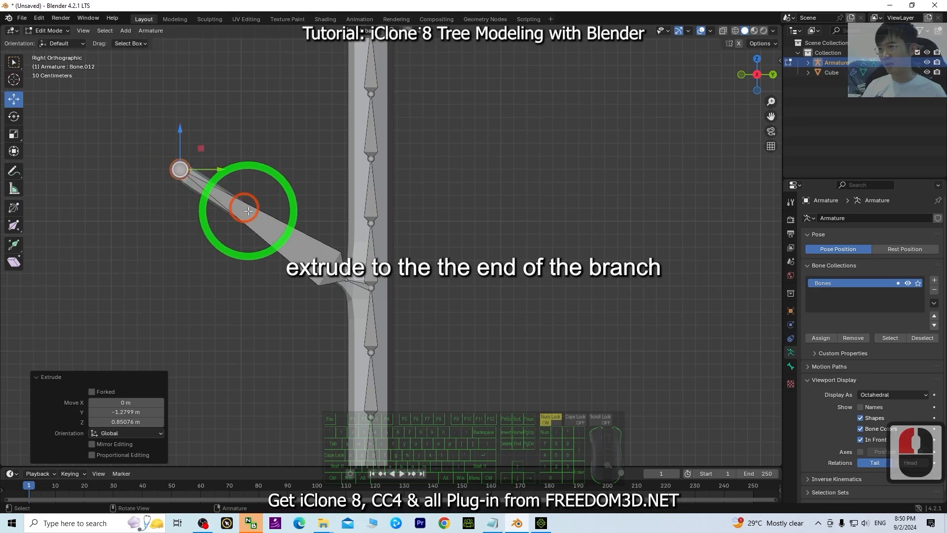
pyautogui.click(251, 218)
pyautogui.rightClick(251, 218)
pyautogui.click(200, 216)
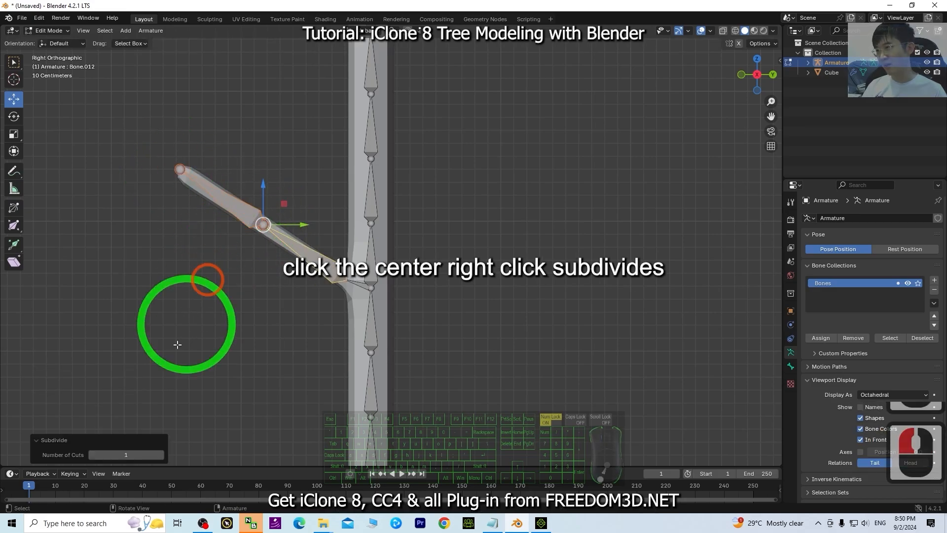
pyautogui.click(160, 454)
pyautogui.click(161, 454)
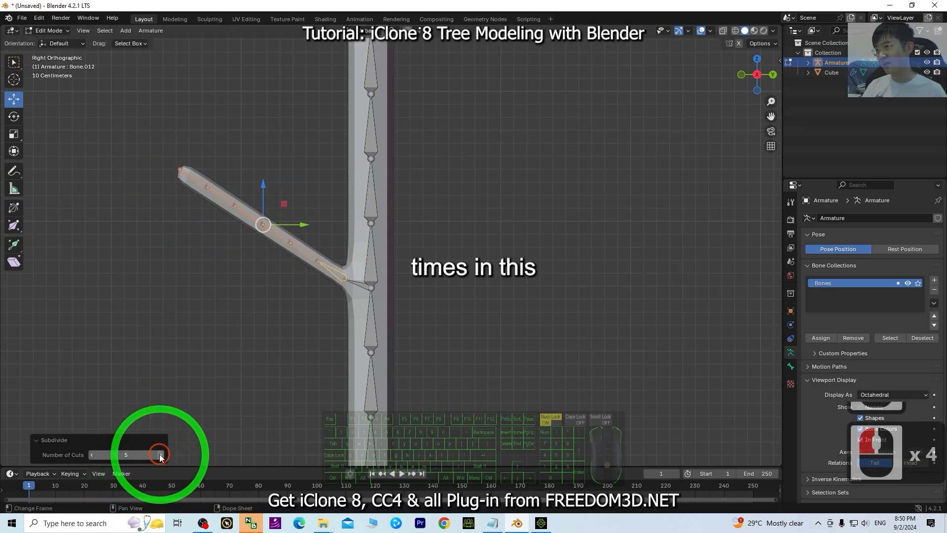
pyautogui.click(159, 453)
pyautogui.scroll(-3, 403, 313)
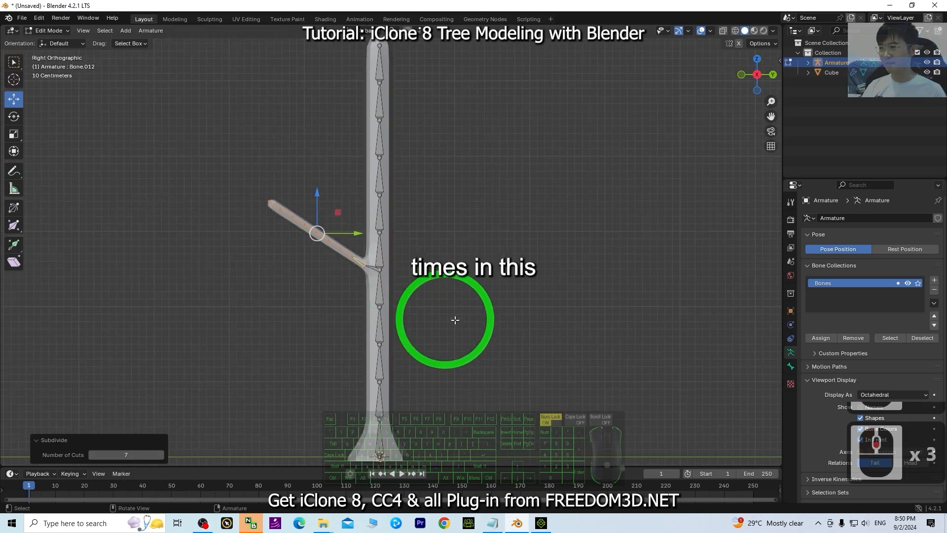
pyautogui.moveTo(471, 348); pyautogui.dragTo(498, 333, button='middle')
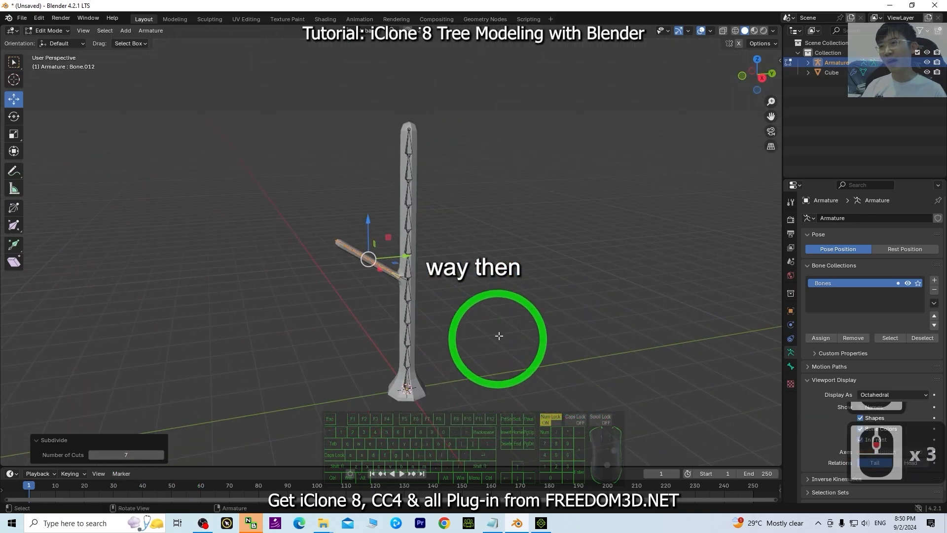
# Return the armature to Object Mode
pyautogui.keyDown('shift'); pyautogui.moveTo(530, 221); pyautogui.dragTo(511, 254, button='middle'); pyautogui.keyUp('shift')
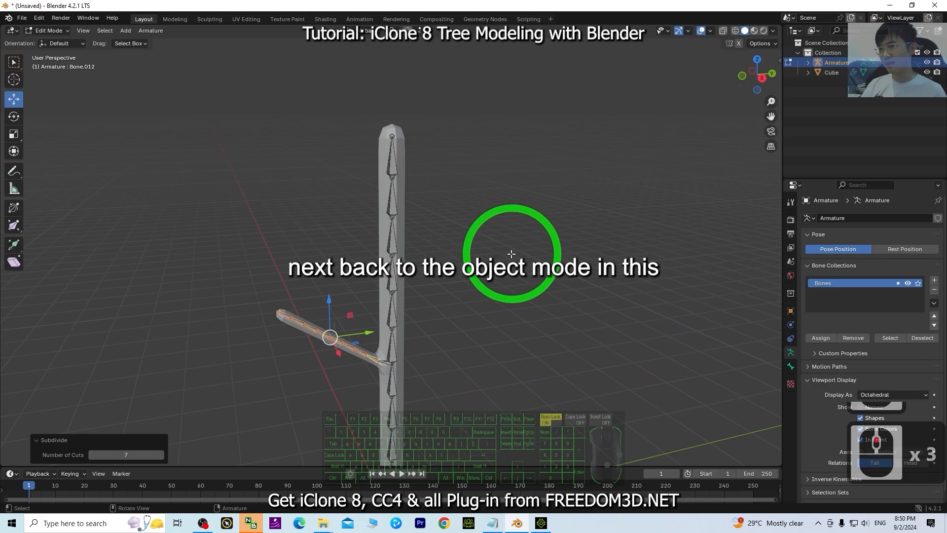
pyautogui.click(52, 29)
pyautogui.click(58, 42)
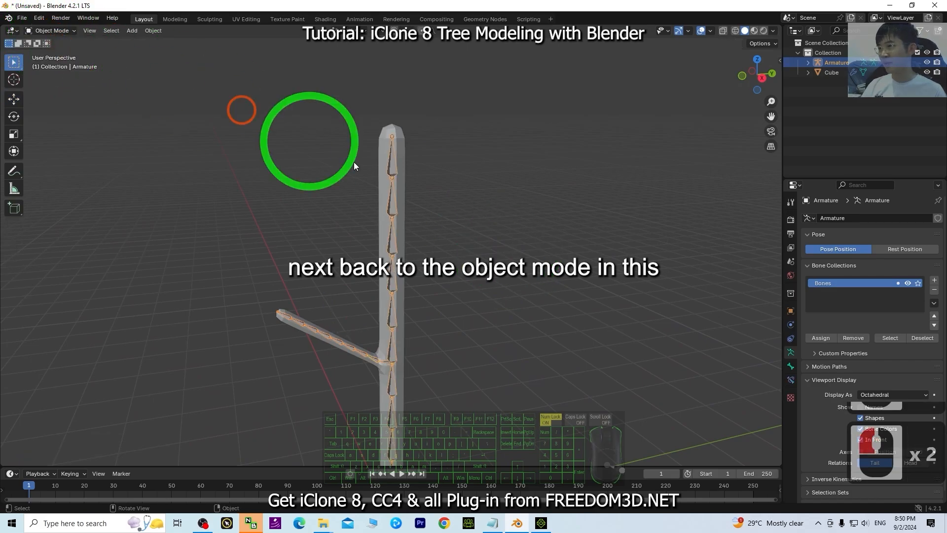
pyautogui.scroll(-3, 535, 316)
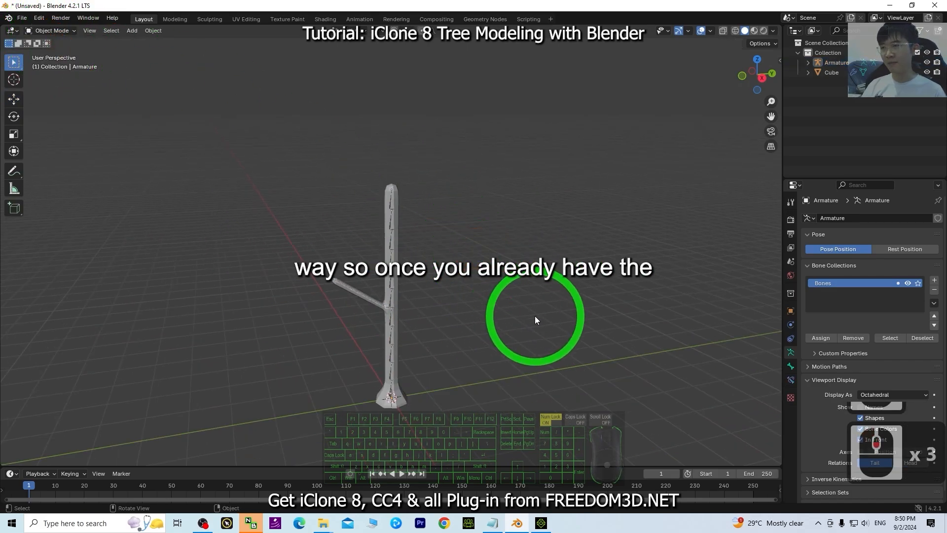
pyautogui.scroll(5, 478, 302)
pyautogui.click(310, 235)
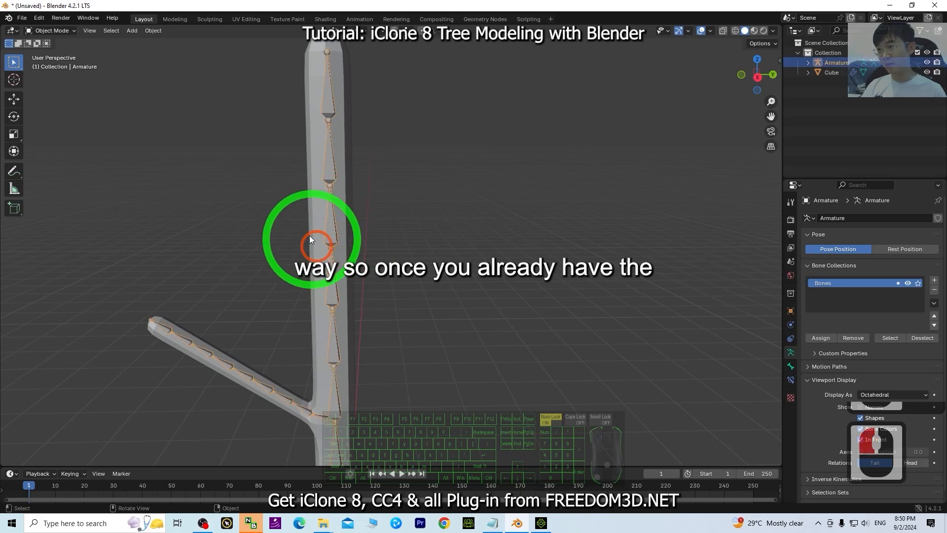
pyautogui.scroll(-2, 452, 273)
pyautogui.moveTo(424, 305); pyautogui.dragTo(439, 307, button='middle')
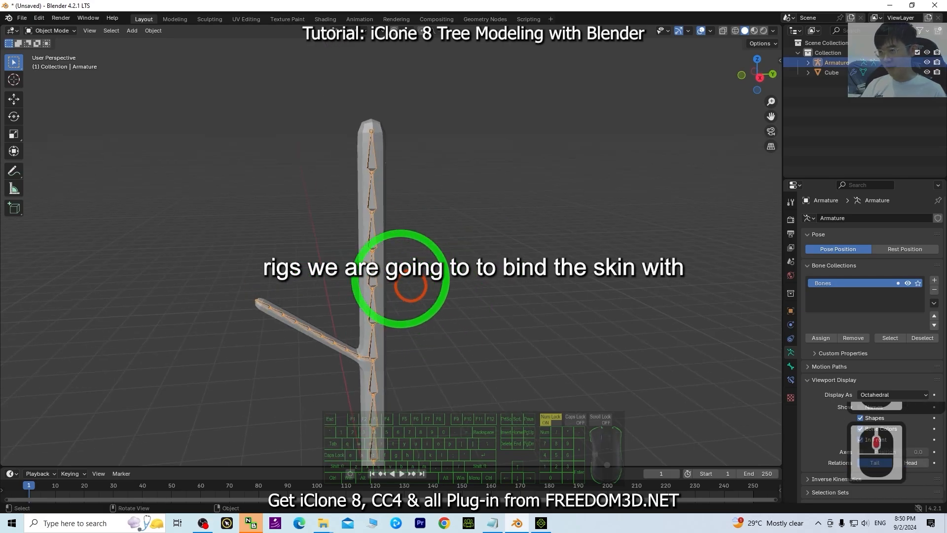
# Select the tree mesh first and the armature second, and parent the mesh to the armature with automatic weights
pyautogui.click(365, 216)
pyautogui.click(507, 242)
pyautogui.scroll(3, 424, 235)
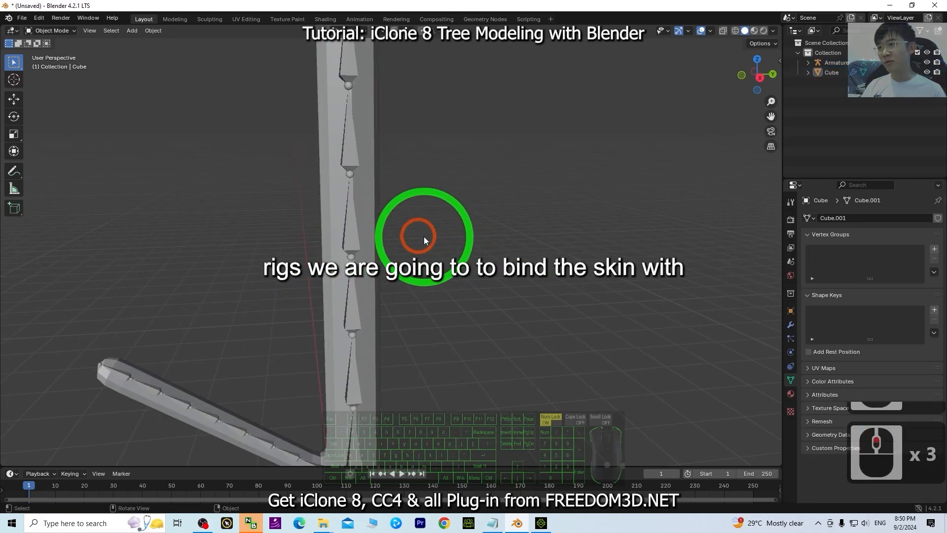
pyautogui.click(371, 208)
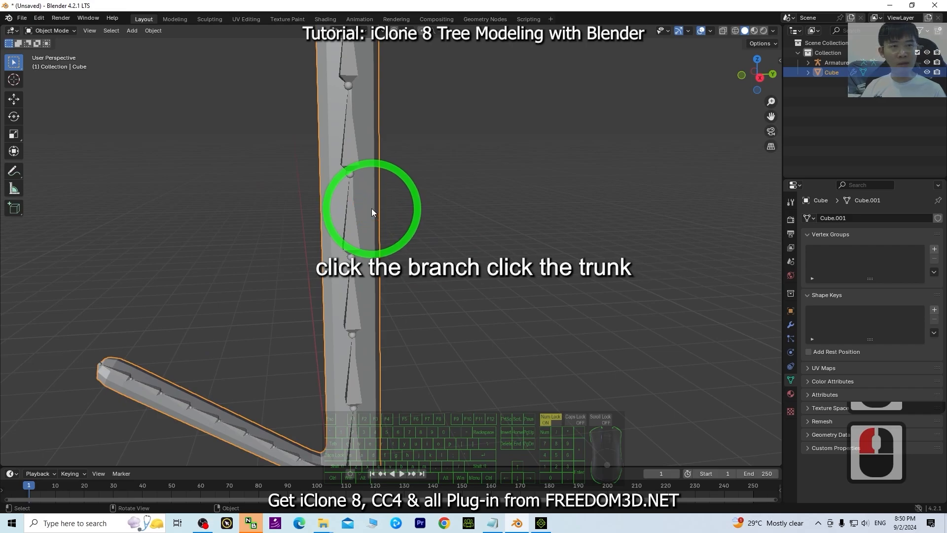
pyautogui.click(472, 233)
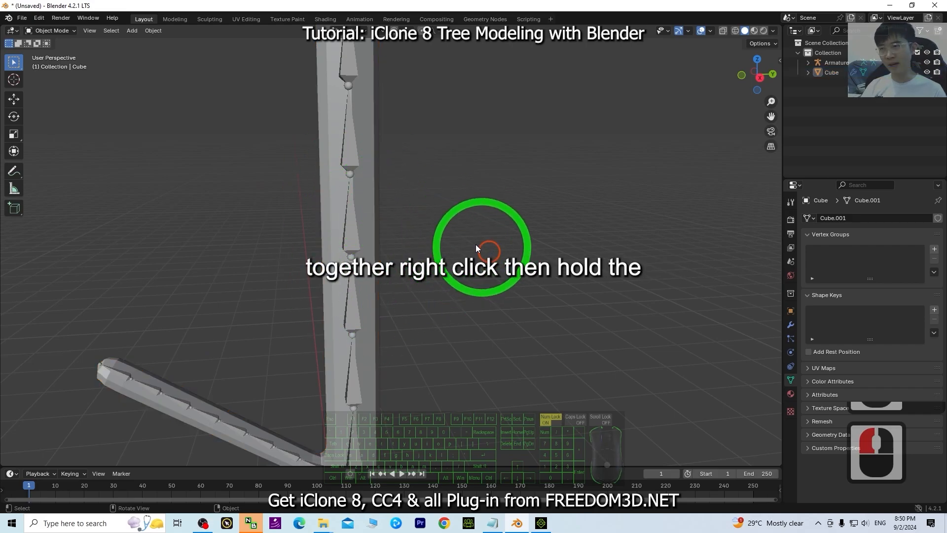
pyautogui.click(374, 206)
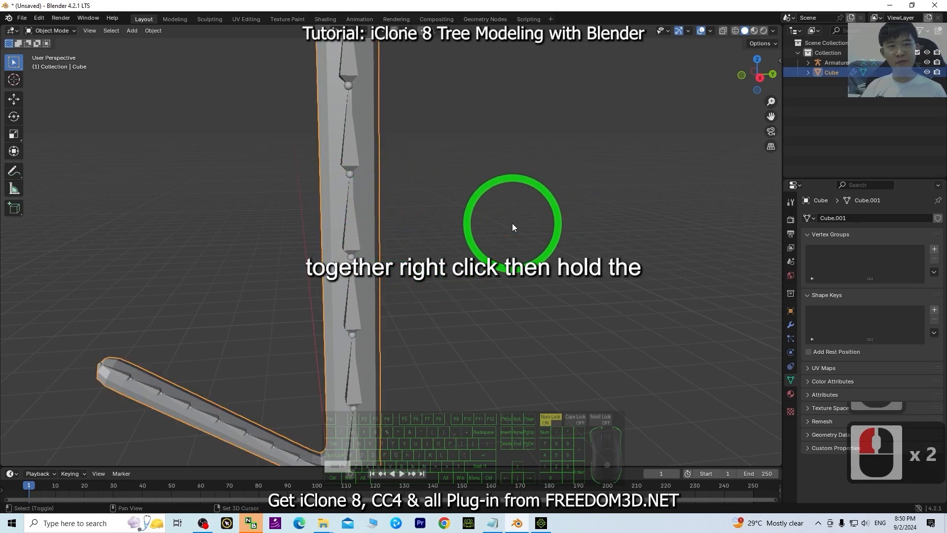
pyautogui.keyDown('shift'); pyautogui.click(352, 229); pyautogui.keyUp('shift')
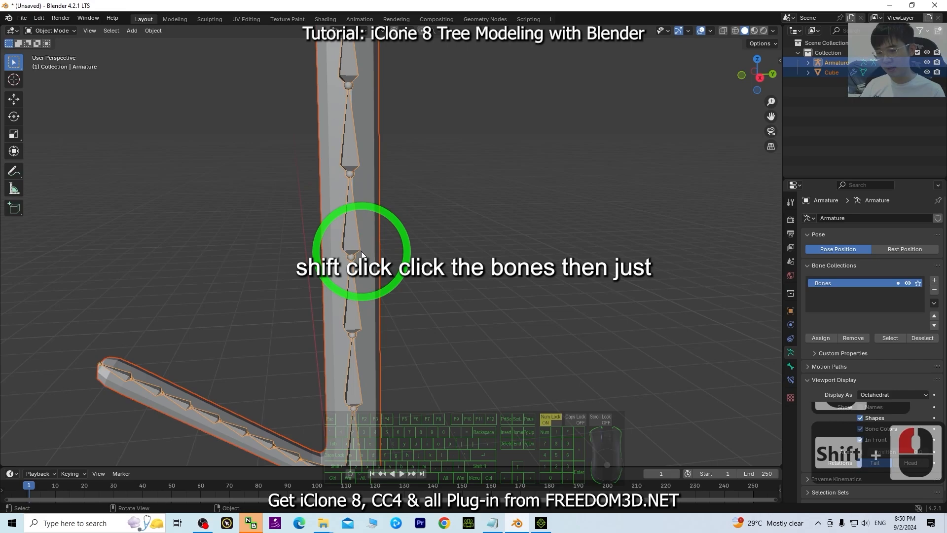
pyautogui.hotkey('ctrl', 'p')
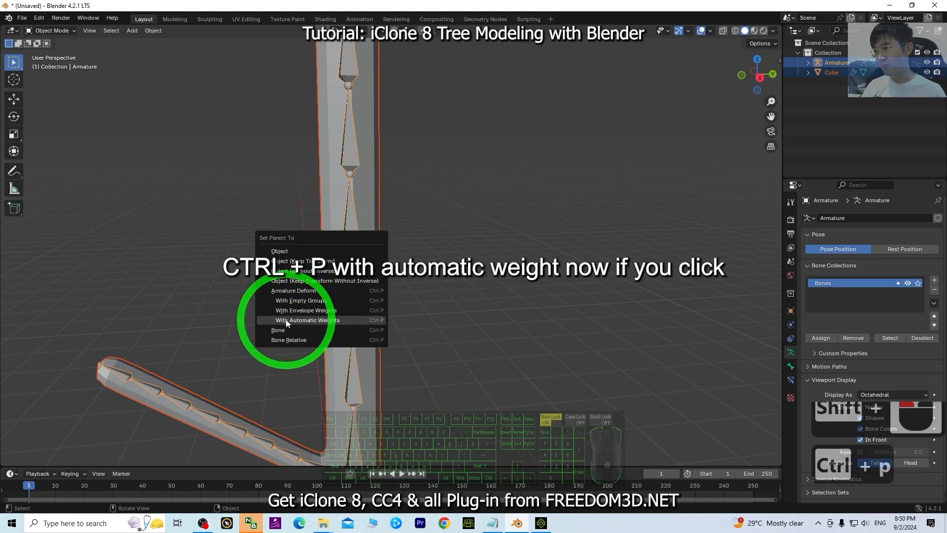
pyautogui.click(323, 321)
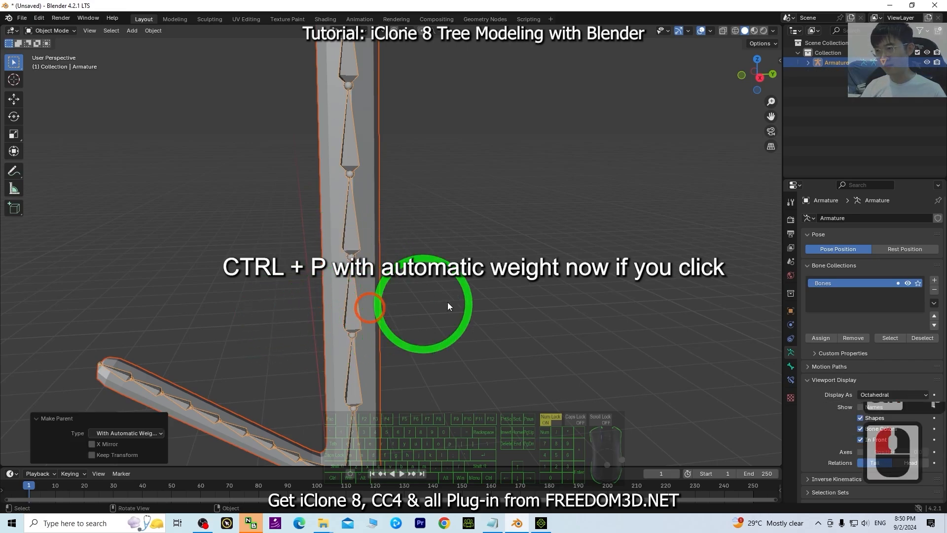
pyautogui.scroll(-2, 647, 297)
pyautogui.click(475, 234)
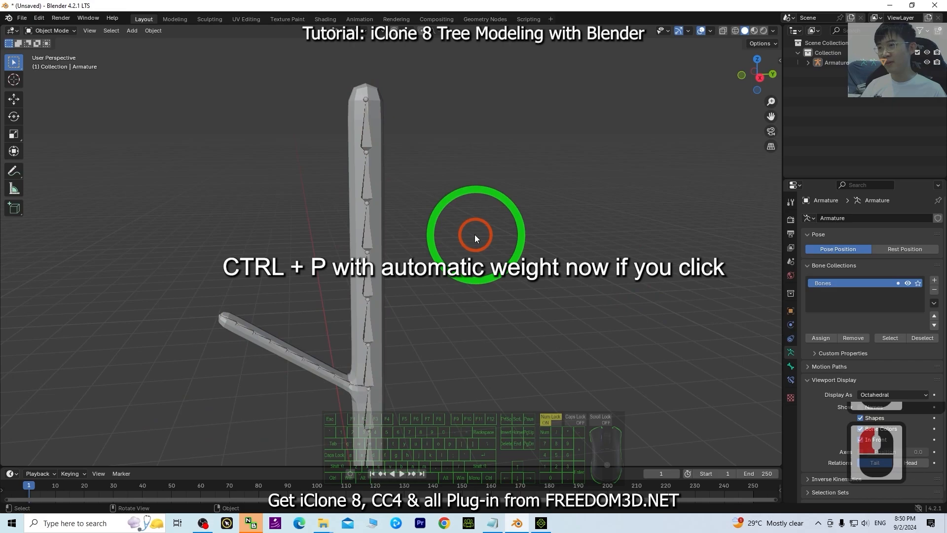
# In the armature's Pose Mode, rotate a mid-trunk bone about -22.7° and the next bone up about -27.1° around global X
pyautogui.click(367, 235)
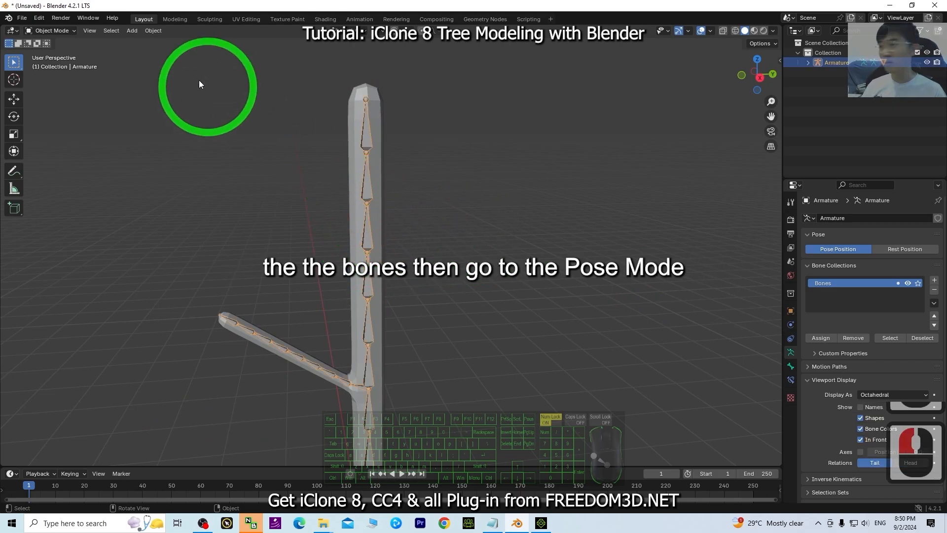
pyautogui.moveTo(56, 30); pyautogui.dragTo(103, 37)
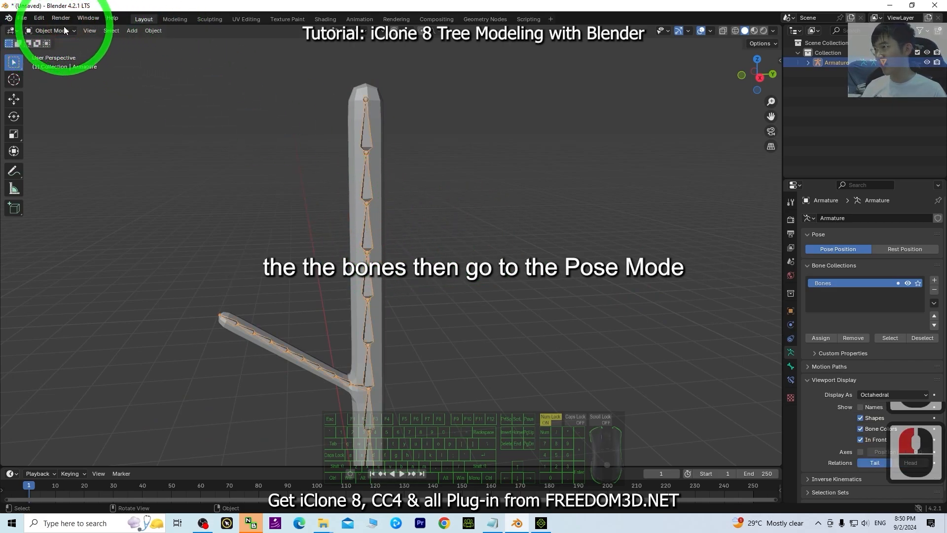
pyautogui.click(51, 63)
pyautogui.click(362, 280)
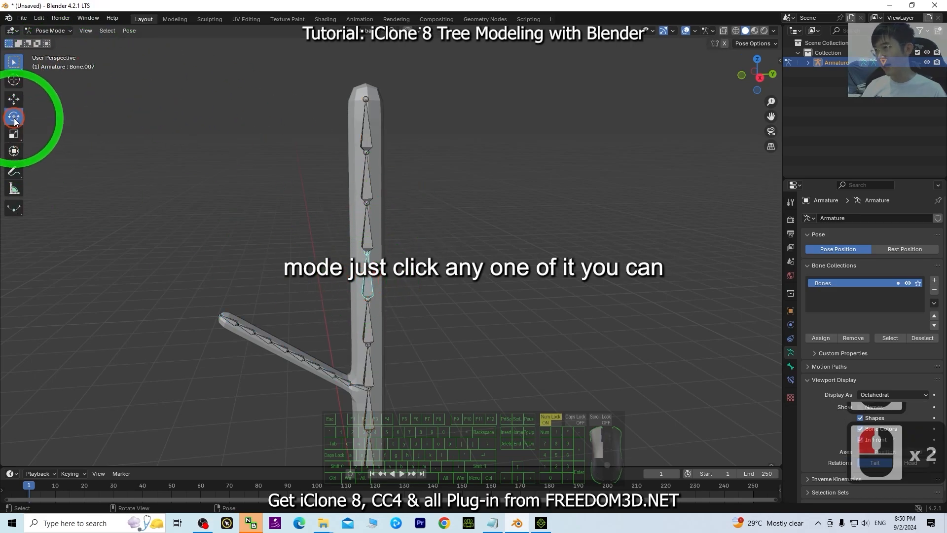
pyautogui.moveTo(378, 266); pyautogui.dragTo(395, 275)
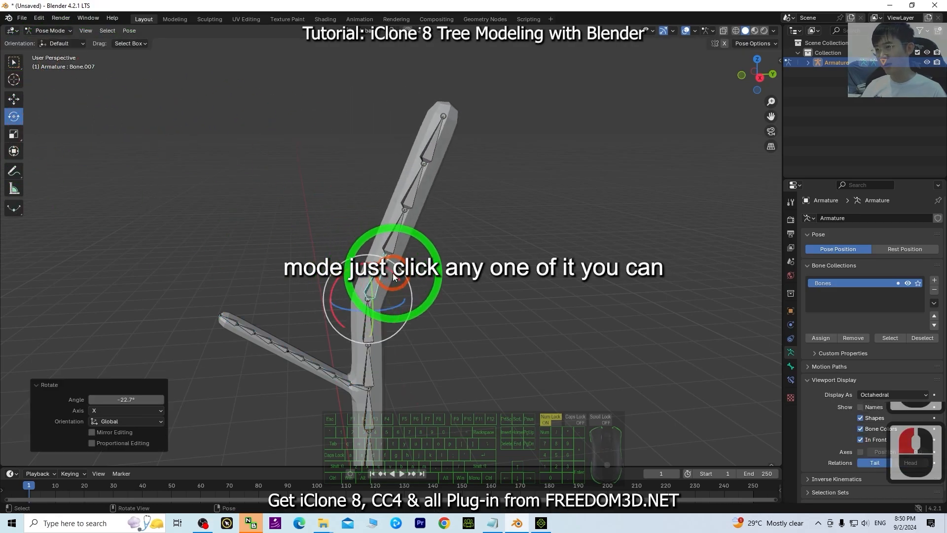
pyautogui.click(395, 243)
pyautogui.moveTo(404, 226); pyautogui.dragTo(436, 239)
# Undo both trunk bone rotations and return the armature to Object Mode
pyautogui.hotkey('ctrl', 'z')
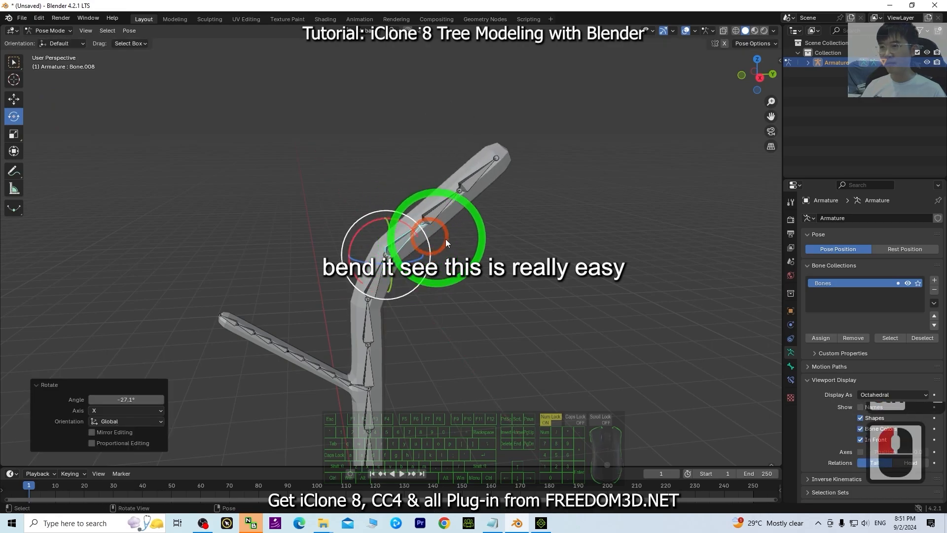
pyautogui.scroll(-5, 478, 337)
pyautogui.hotkey('ctrl', 'z')
pyautogui.hotkey('ctrl', 'z')
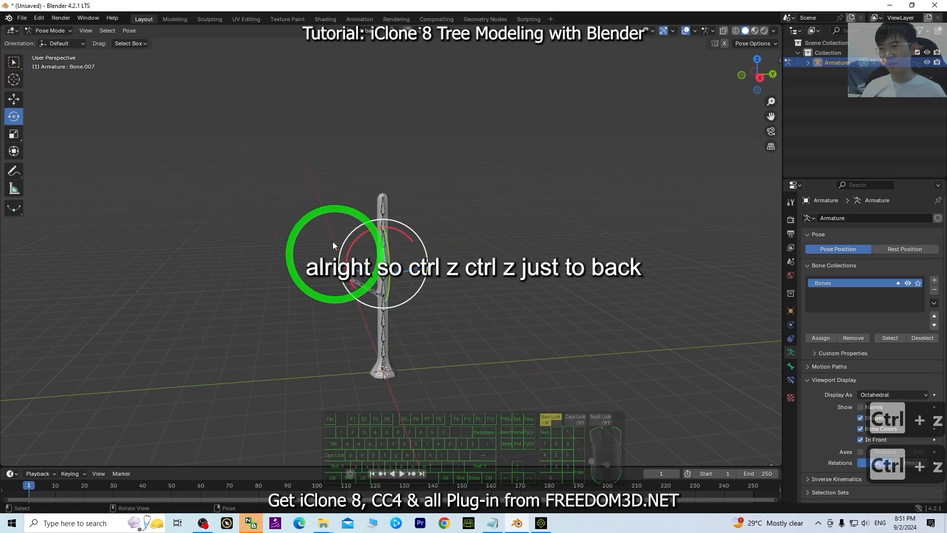
pyautogui.scroll(2, 346, 246)
pyautogui.moveTo(475, 347); pyautogui.dragTo(505, 352, button='middle')
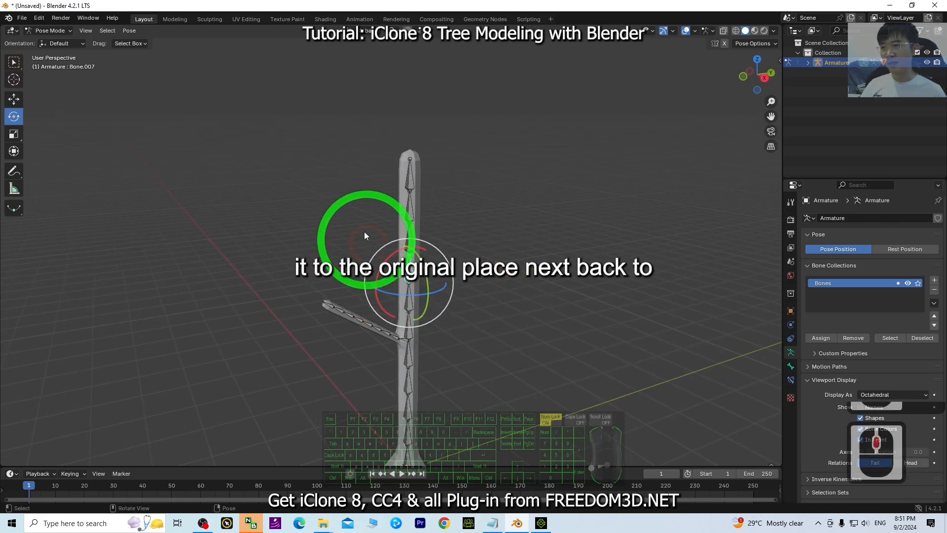
pyautogui.click(54, 43)
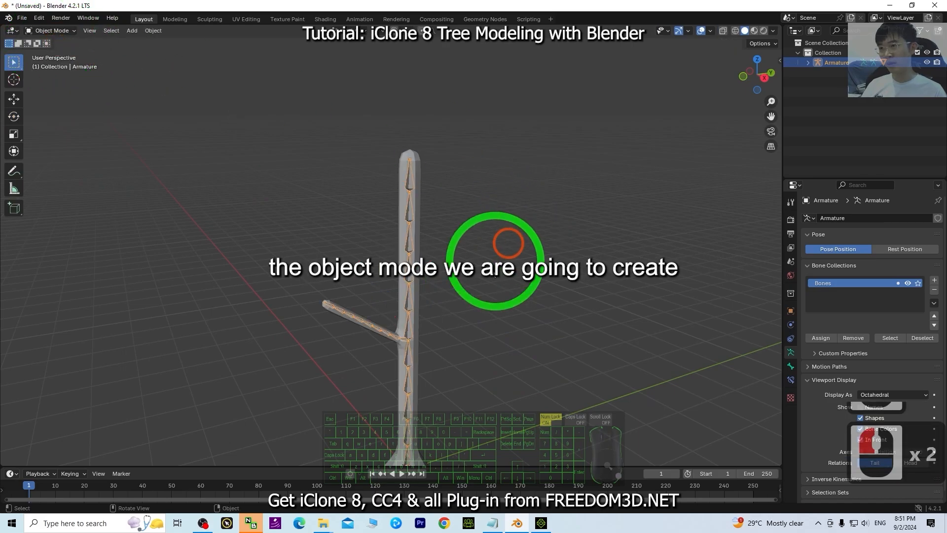
# Add a cone mesh at the world origin as trial foliage
pyautogui.moveTo(278, 131); pyautogui.dragTo(492, 305, button='middle')
pyautogui.scroll(-2, 492, 311)
pyautogui.scroll(2, 498, 295)
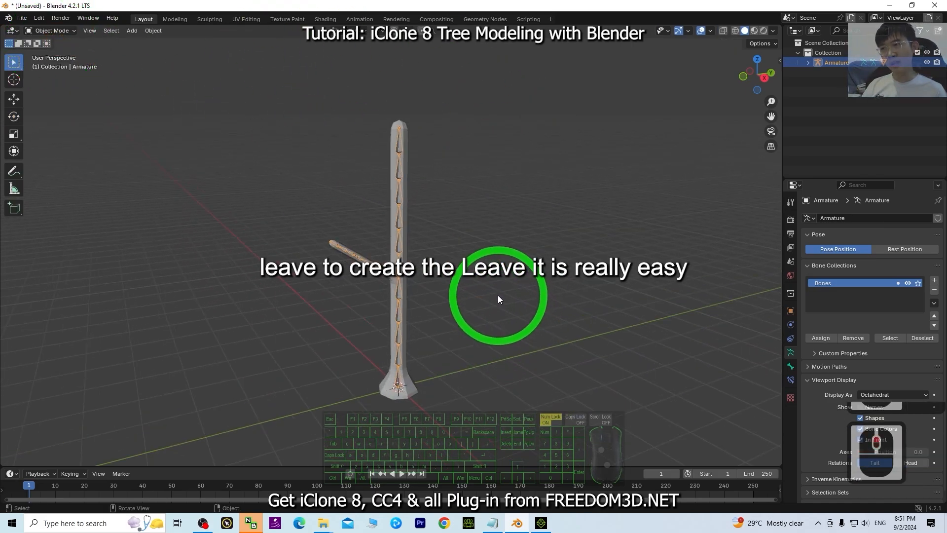
pyautogui.scroll(-2, 502, 290)
pyautogui.keyDown('shift'); pyautogui.moveTo(506, 218); pyautogui.dragTo(504, 247, button='middle'); pyautogui.keyUp('shift')
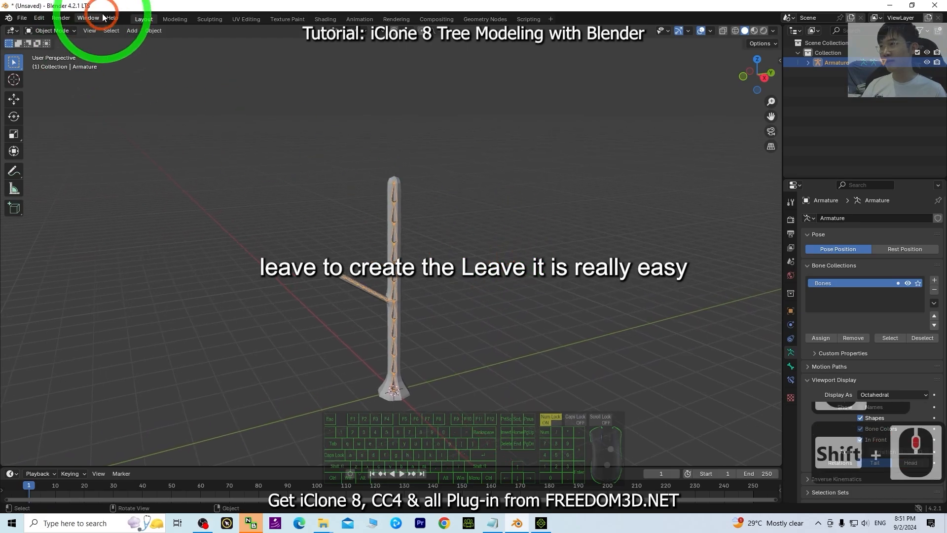
pyautogui.moveTo(140, 32); pyautogui.dragTo(140, 32)
pyautogui.click(139, 31)
pyautogui.click(140, 44)
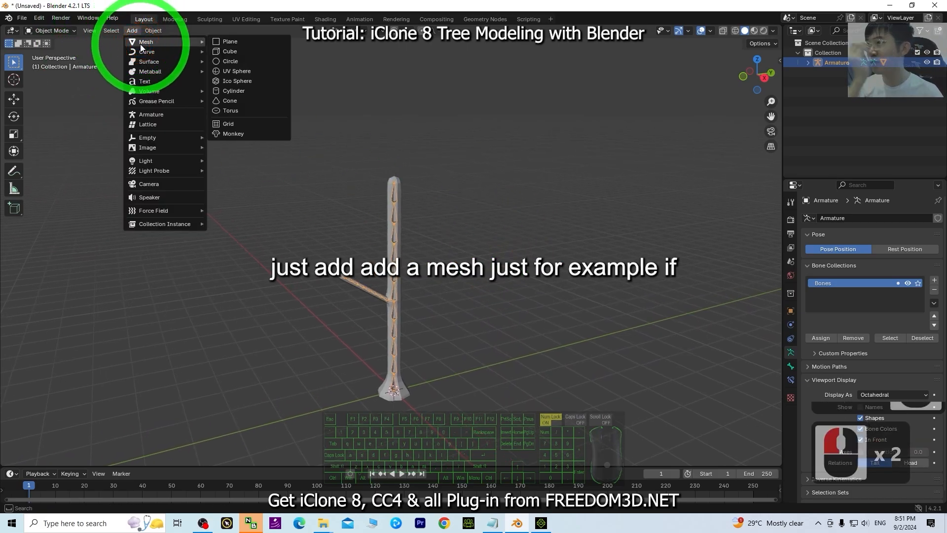
pyautogui.click(230, 101)
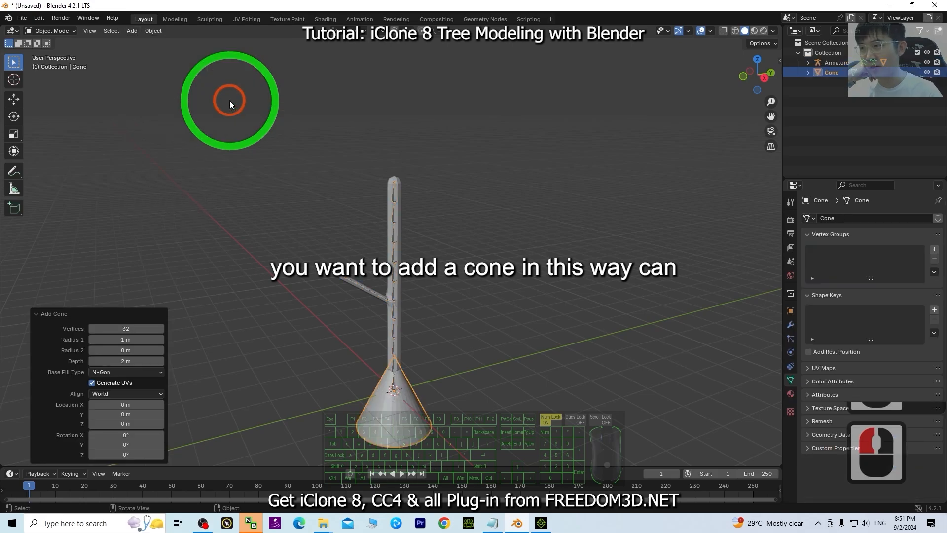
# Move the cone up about 4.9 m along Z and scale it uniformly by about 2.495 to cover the upper trunk
pyautogui.click(410, 430)
pyautogui.click(14, 100)
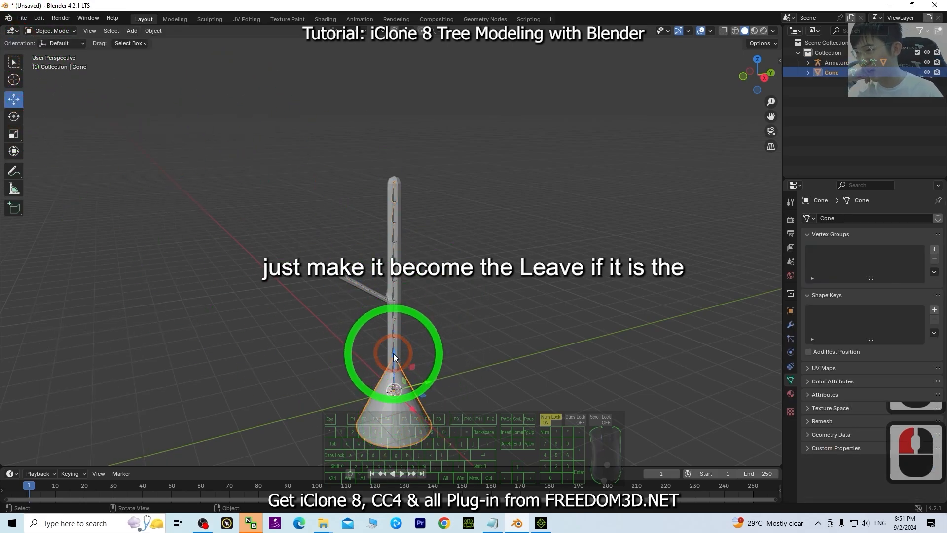
pyautogui.moveTo(382, 348); pyautogui.dragTo(400, 161)
pyautogui.press('s')
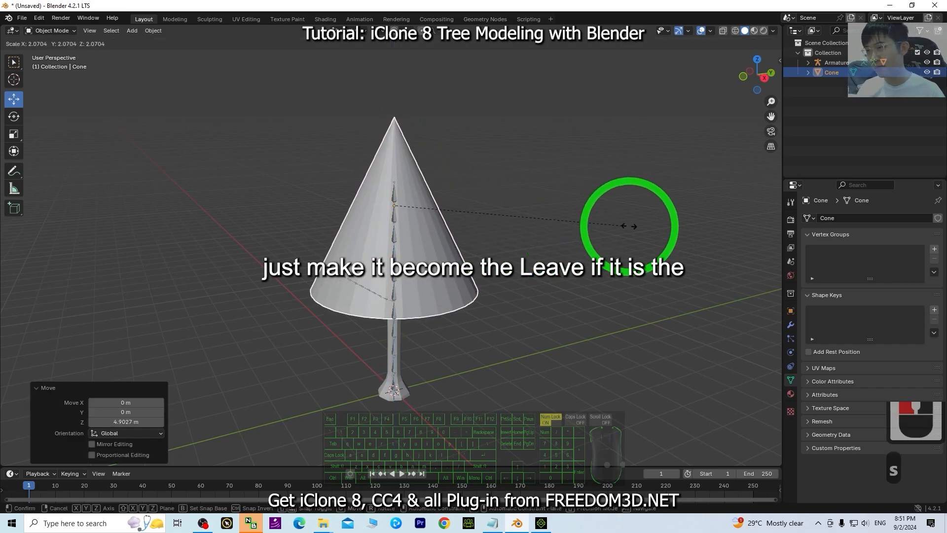
pyautogui.click(673, 226)
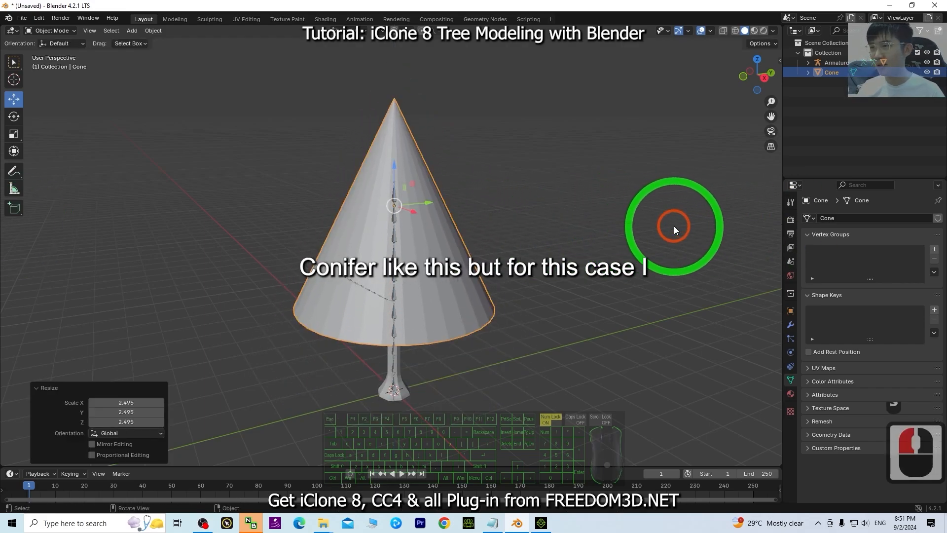
# Delete the cone and add an ico sphere mesh in its place
pyautogui.moveTo(531, 377); pyautogui.dragTo(582, 361, button='middle')
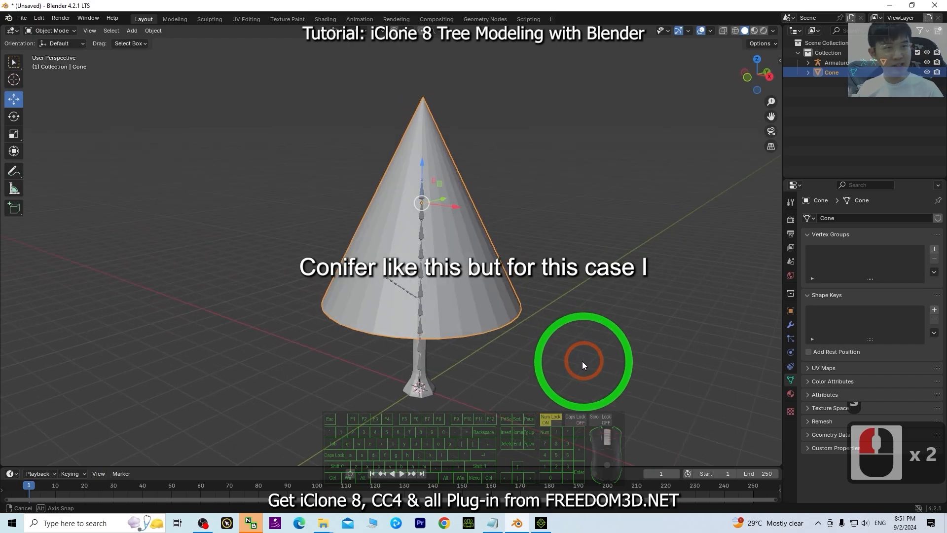
pyautogui.press('Delete')
pyautogui.click(132, 30)
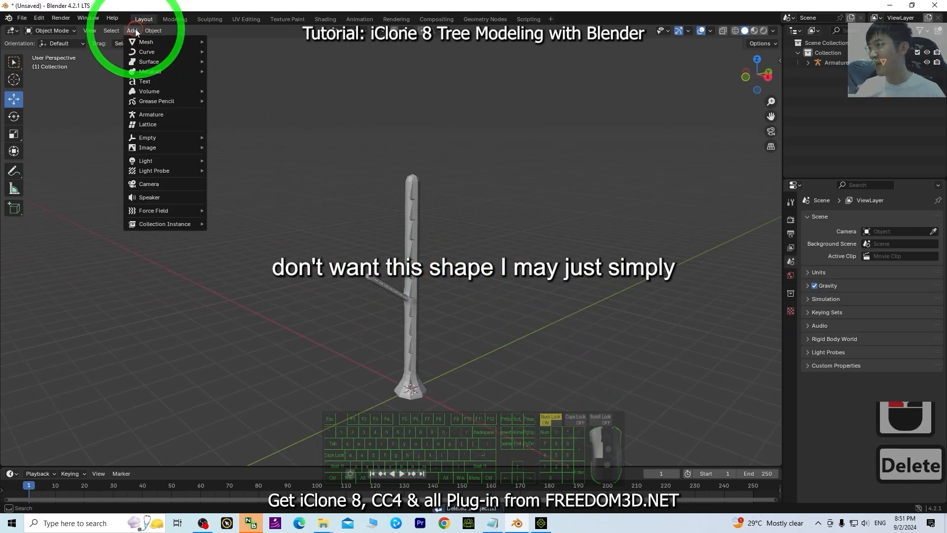
pyautogui.click(145, 43)
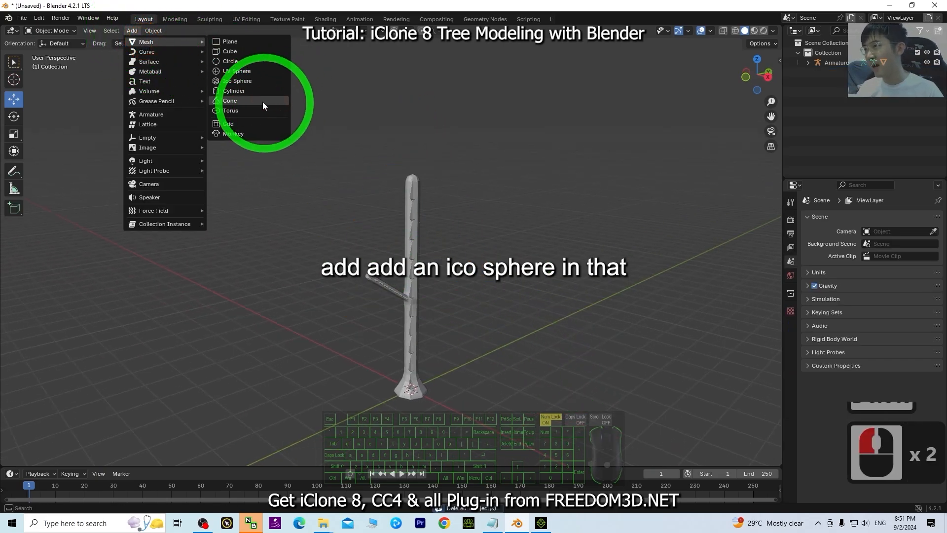
pyautogui.click(243, 83)
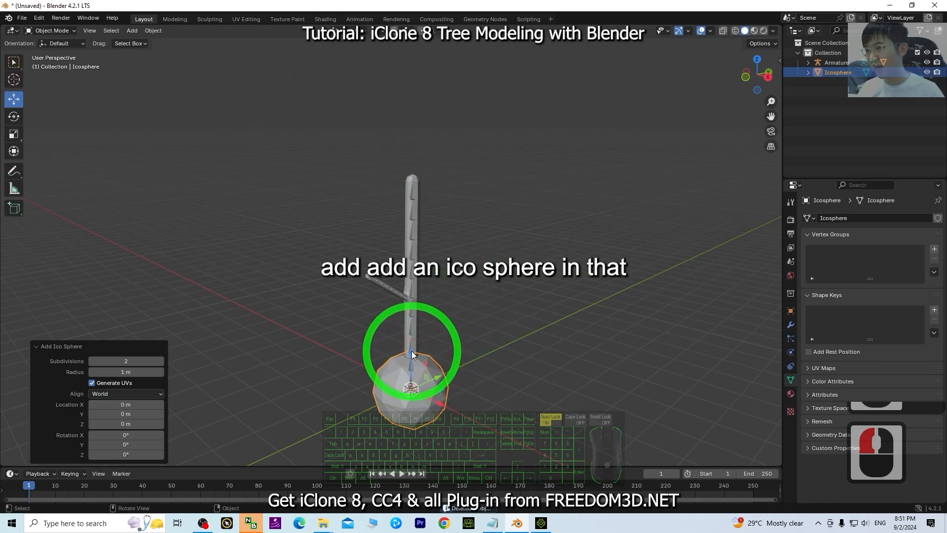
# Move the ico sphere up about 4.66 m along Z onto the upper trunk and stretch it by about 1.549 in Z
pyautogui.moveTo(412, 354); pyautogui.dragTo(395, 193)
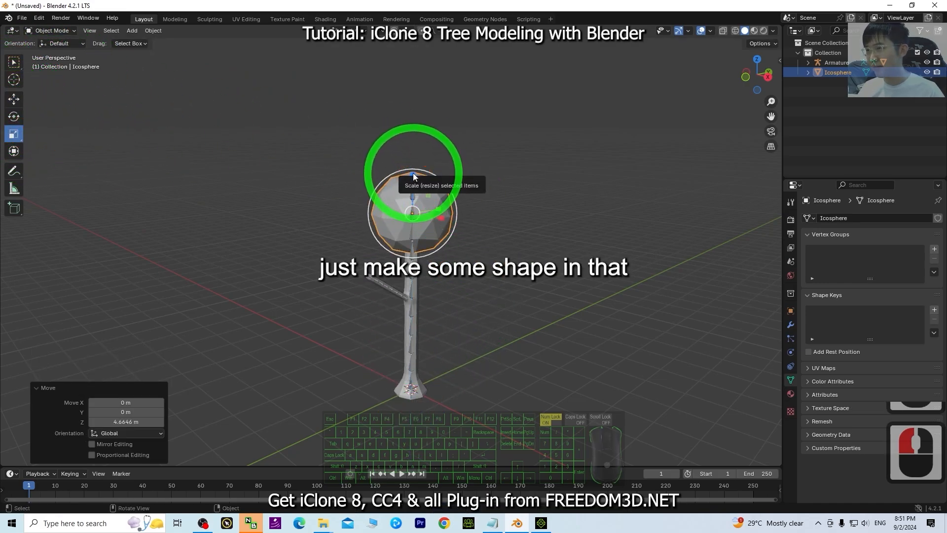
pyautogui.moveTo(412, 171); pyautogui.dragTo(414, 143)
pyautogui.moveTo(414, 143); pyautogui.dragTo(533, 274, button='middle')
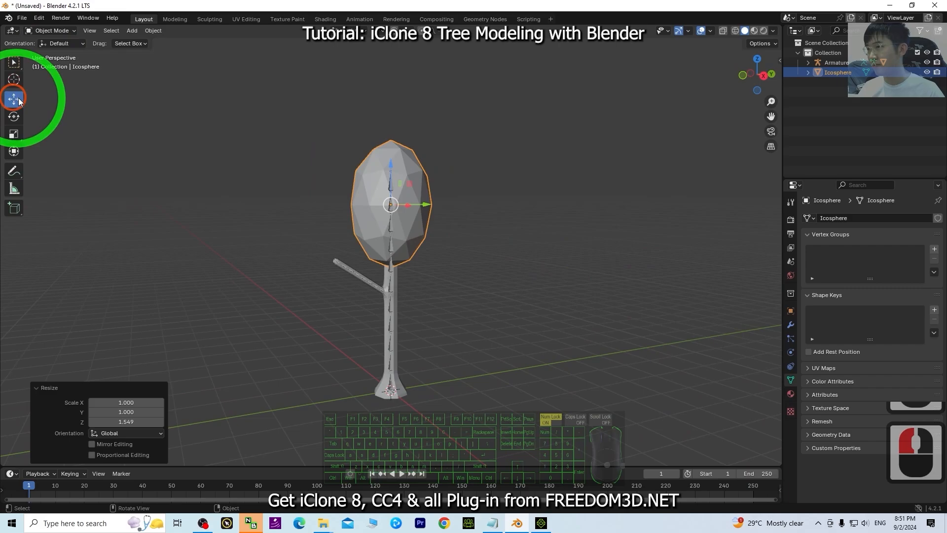
# Raise the stretched ico sphere about 0.465 m further along Z
pyautogui.click(388, 168)
pyautogui.moveTo(390, 167); pyautogui.dragTo(395, 129)
pyautogui.scroll(3, 395, 129)
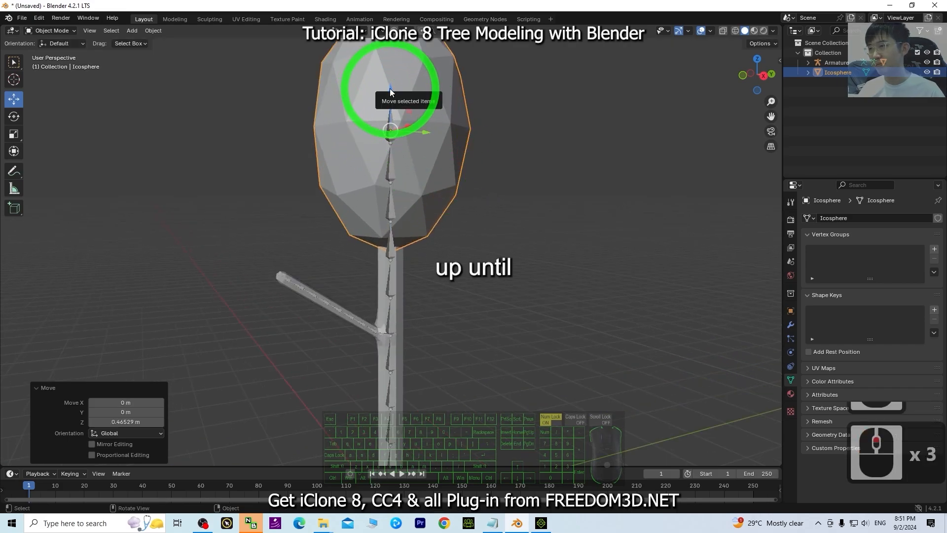
# Add a second ico sphere mesh at the tree's base and raise it about 2.753 m along Z
pyautogui.scroll(-3, 532, 296)
pyautogui.click(551, 344)
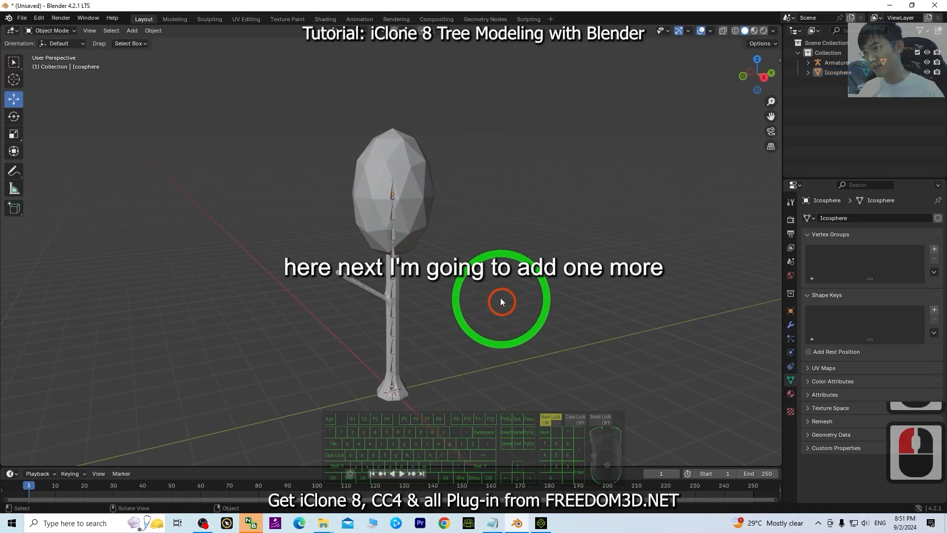
pyautogui.click(138, 31)
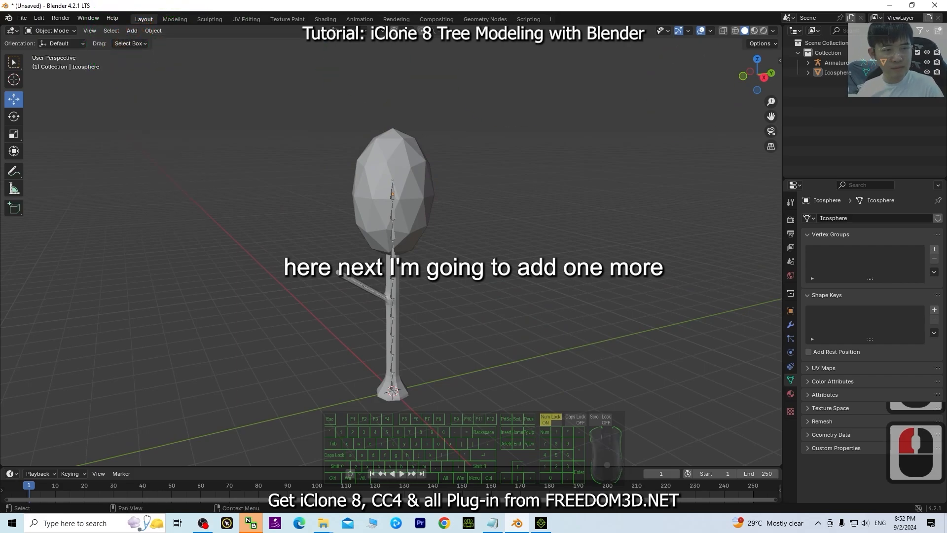
pyautogui.click(133, 31)
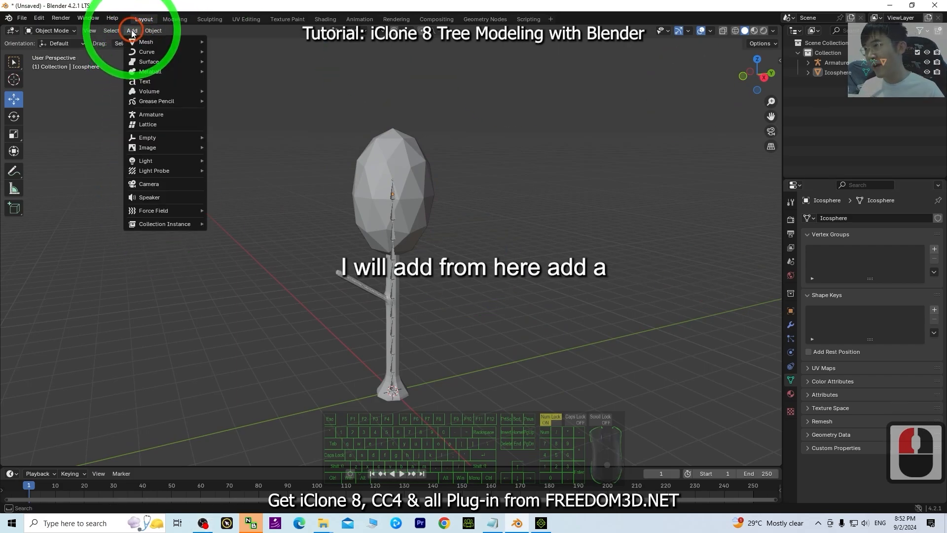
pyautogui.click(147, 44)
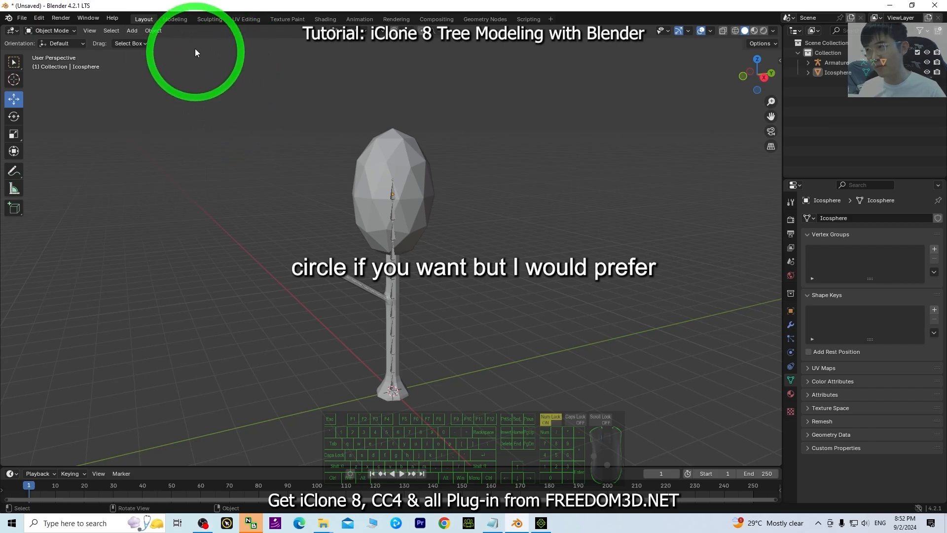
pyautogui.click(137, 33)
pyautogui.click(143, 33)
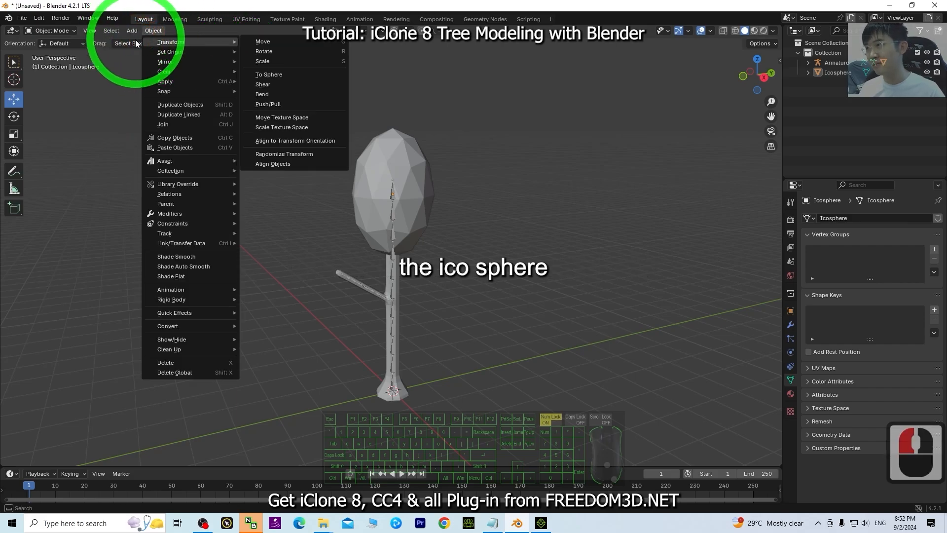
pyautogui.click(131, 32)
pyautogui.click(131, 32)
pyautogui.click(131, 32)
pyautogui.click(144, 43)
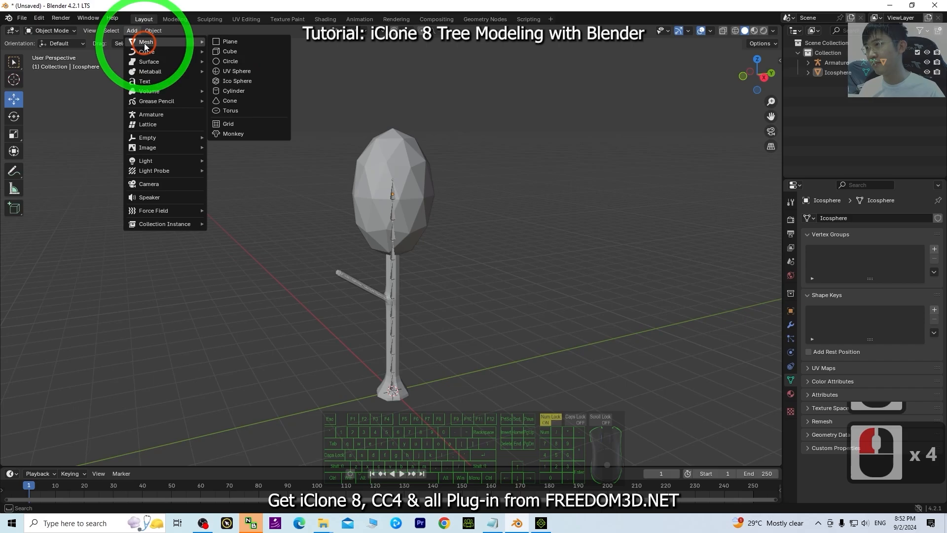
pyautogui.click(236, 82)
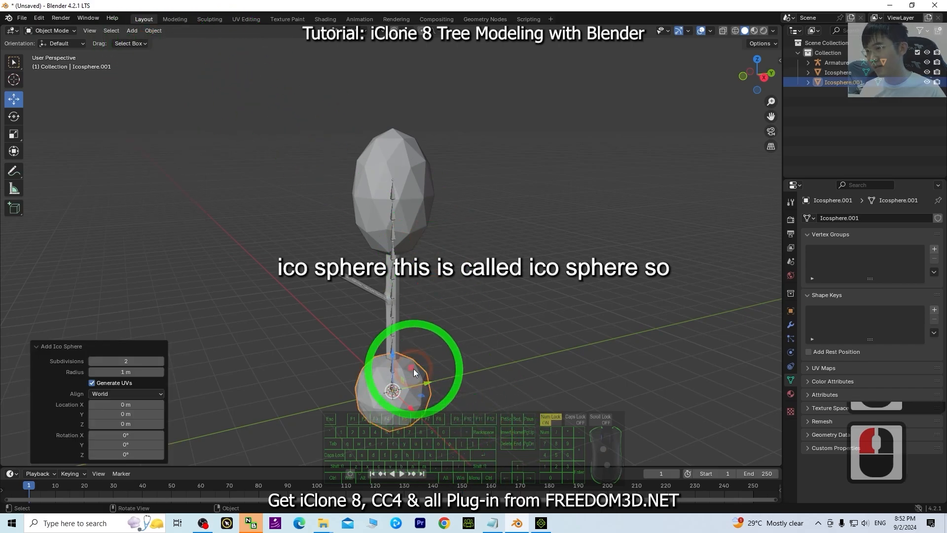
pyautogui.moveTo(414, 372); pyautogui.dragTo(458, 306)
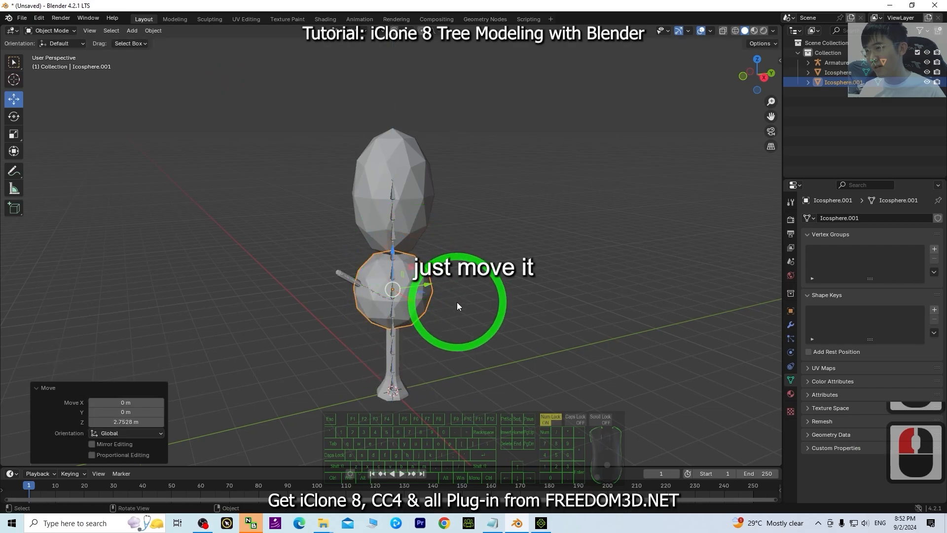
# In the right orthographic view, move the new ico sphere onto the branch tip and scale it uniformly by about 0.567
pyautogui.moveTo(581, 348); pyautogui.dragTo(440, 300, button='middle')
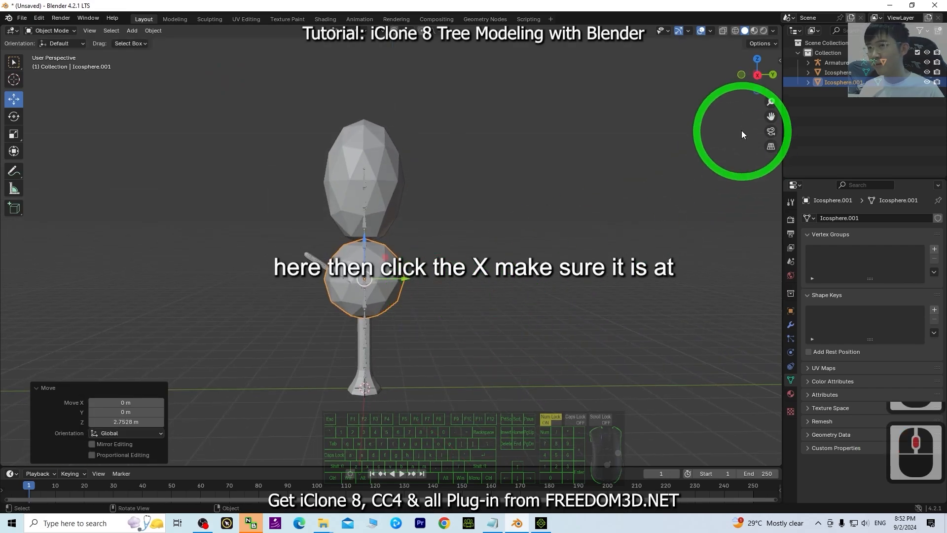
pyautogui.click(756, 75)
pyautogui.scroll(4, 393, 297)
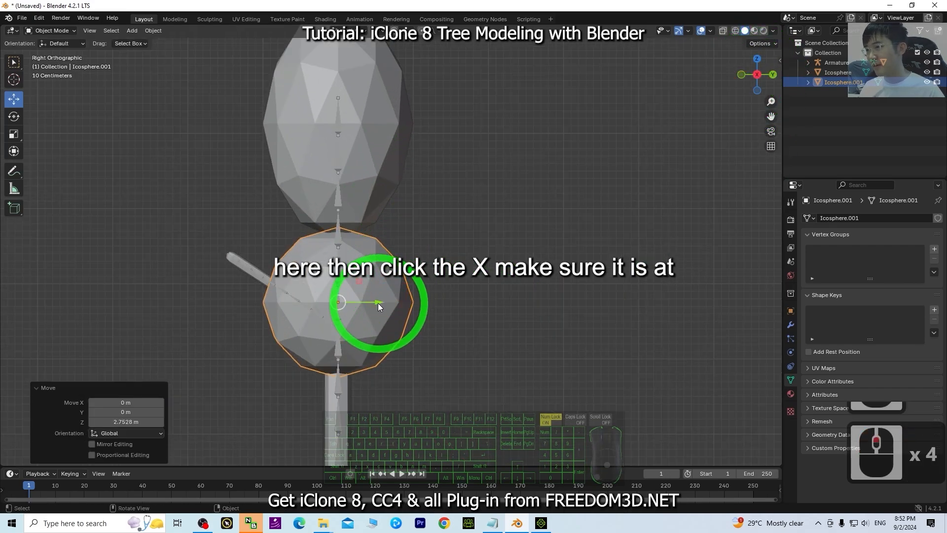
pyautogui.moveTo(379, 306); pyautogui.dragTo(282, 296)
pyautogui.moveTo(243, 267); pyautogui.dragTo(236, 215)
pyautogui.moveTo(283, 260); pyautogui.dragTo(259, 258)
pyautogui.press('s')
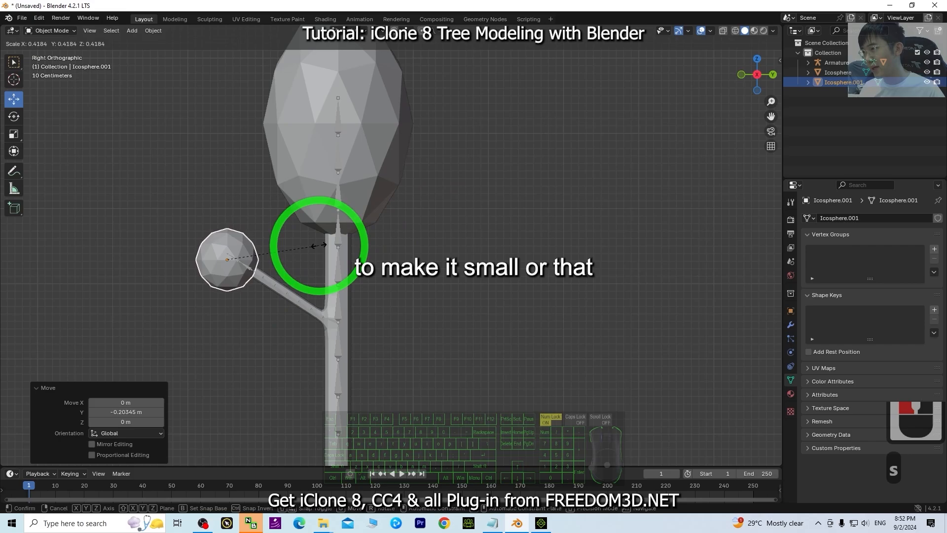
pyautogui.click(355, 243)
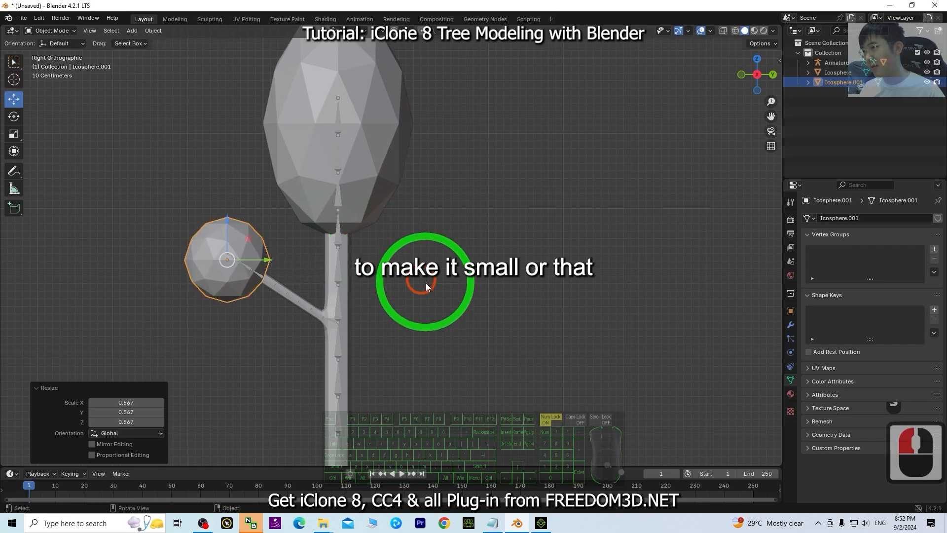
# Widen the large ico sphere on the upper trunk by about 1.955 in X and Y, keeping its Z scale
pyautogui.scroll(-4, 429, 315)
pyautogui.moveTo(437, 355); pyautogui.dragTo(488, 277, button='middle')
pyautogui.click(469, 185)
pyautogui.moveTo(530, 240); pyautogui.dragTo(435, 197, button='middle')
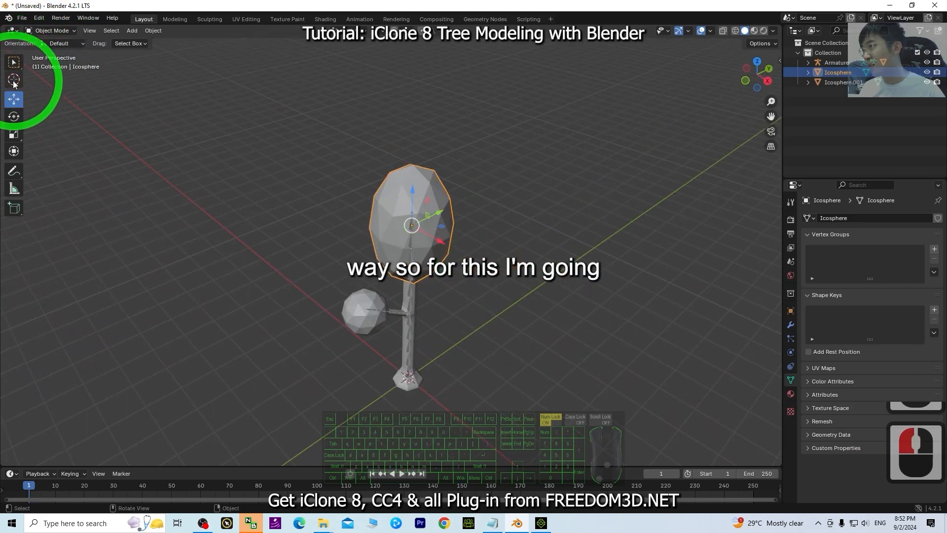
pyautogui.click(64, 31)
pyautogui.click(62, 30)
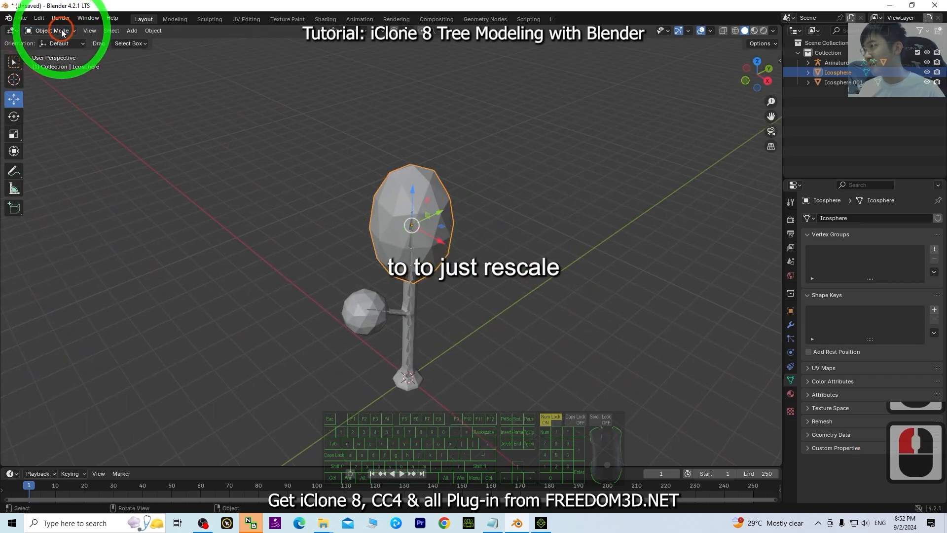
pyautogui.click(404, 221)
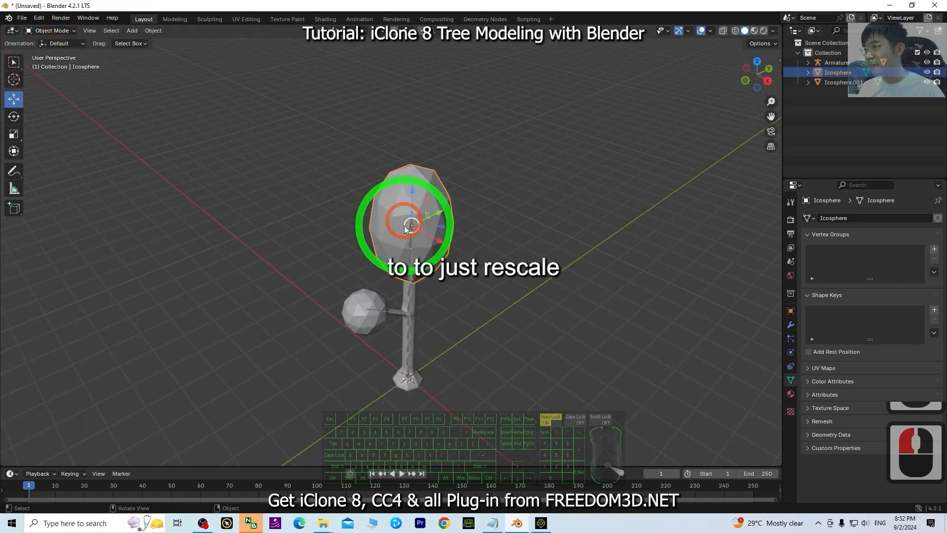
pyautogui.click(14, 135)
pyautogui.moveTo(442, 229); pyautogui.dragTo(475, 230)
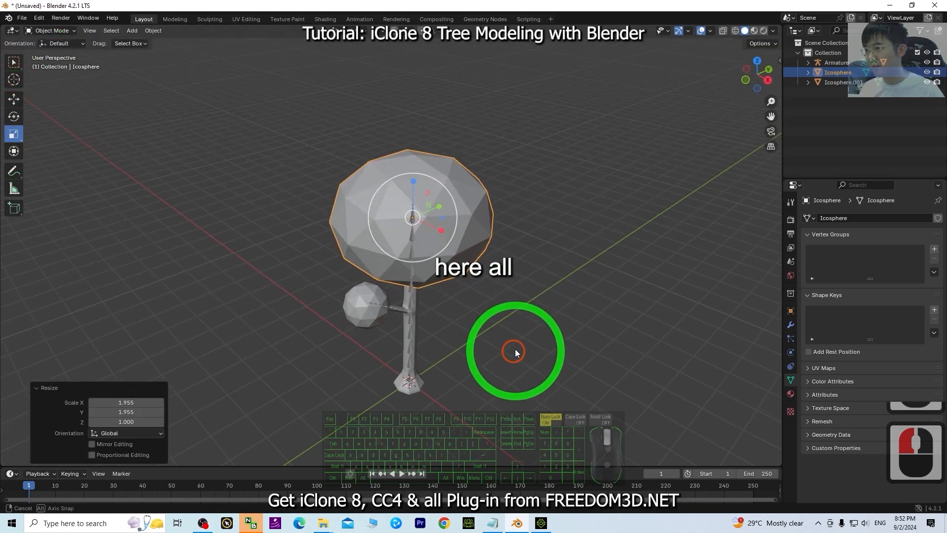
# Raise the widened ico sphere about 0.06 m along Z
pyautogui.moveTo(507, 348); pyautogui.dragTo(402, 148, button='middle')
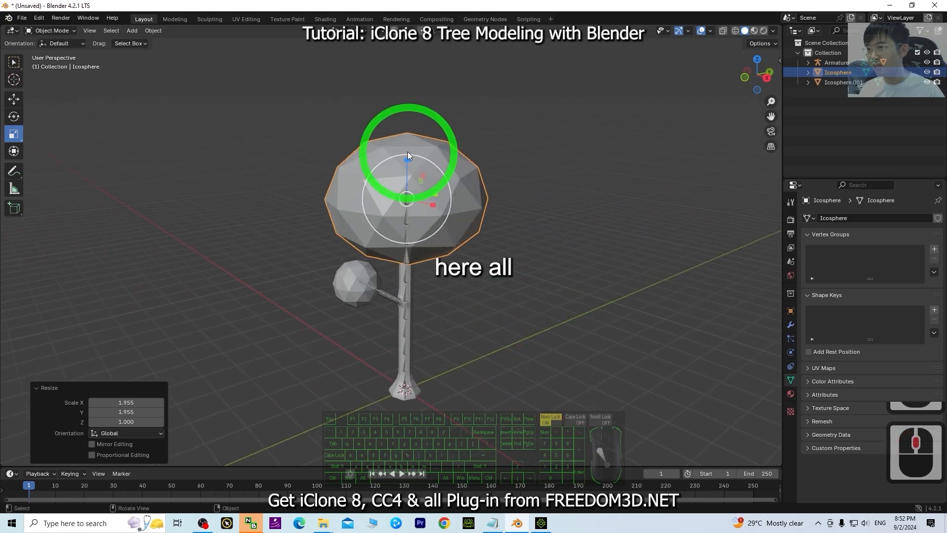
pyautogui.click(14, 99)
pyautogui.moveTo(407, 161); pyautogui.dragTo(407, 158)
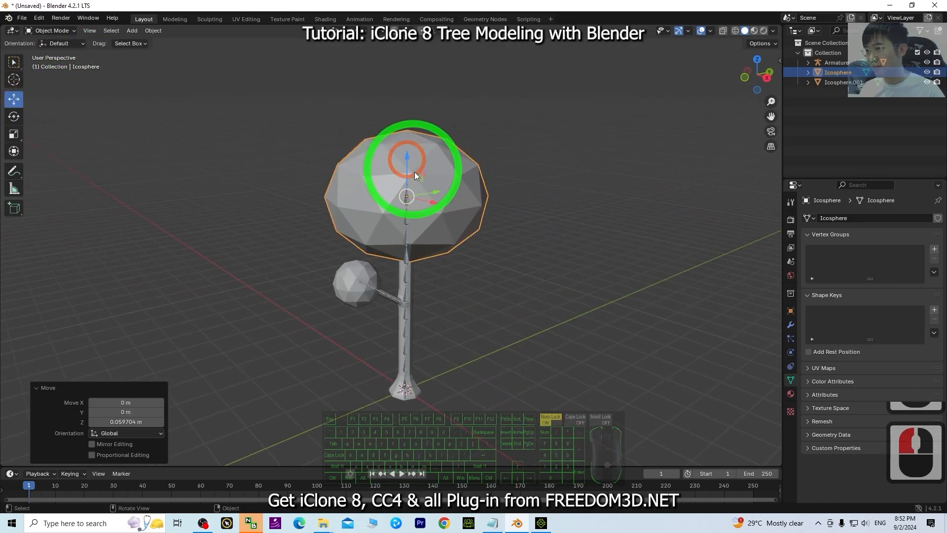
# Select every object in the scene and apply all transforms
pyautogui.scroll(2, 522, 377)
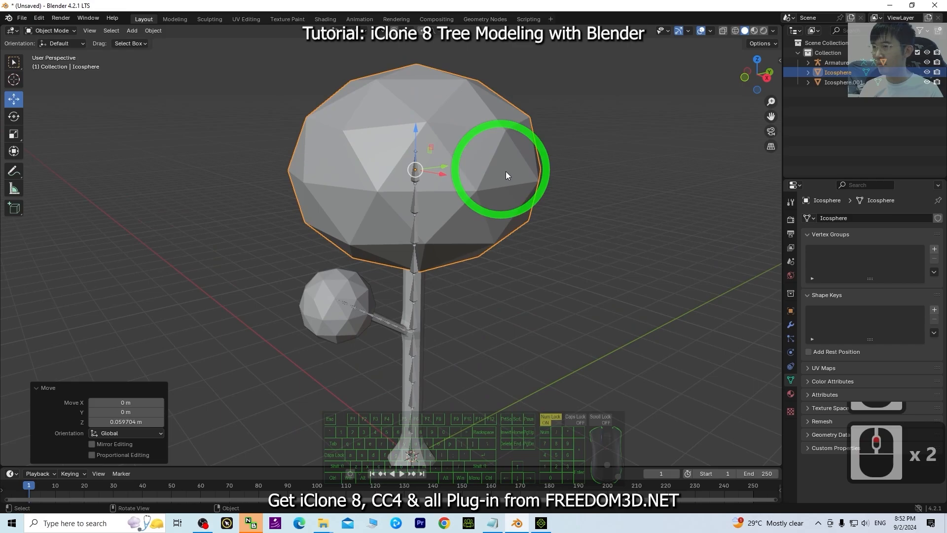
pyautogui.moveTo(423, 378); pyautogui.dragTo(359, 316, button='middle')
pyautogui.scroll(-1, 471, 338)
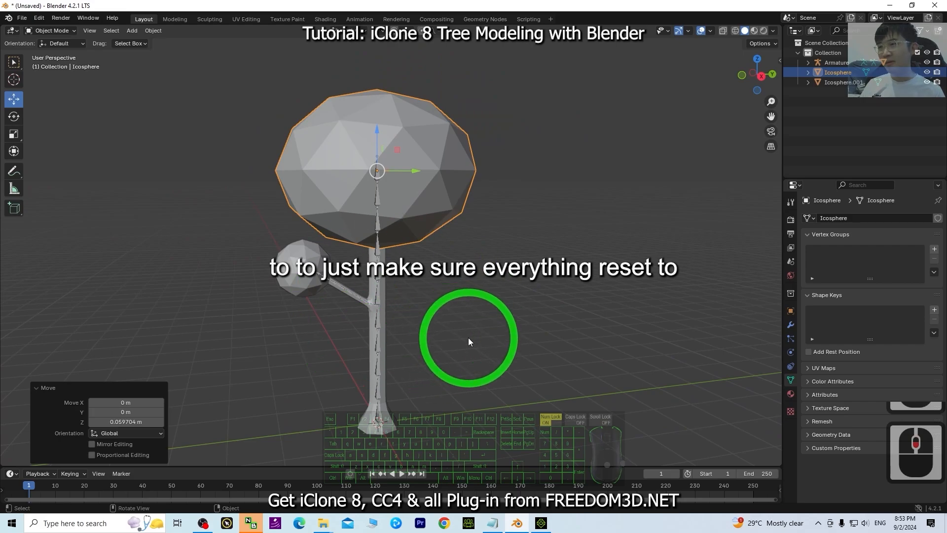
pyautogui.moveTo(469, 338); pyautogui.dragTo(493, 351, button='middle')
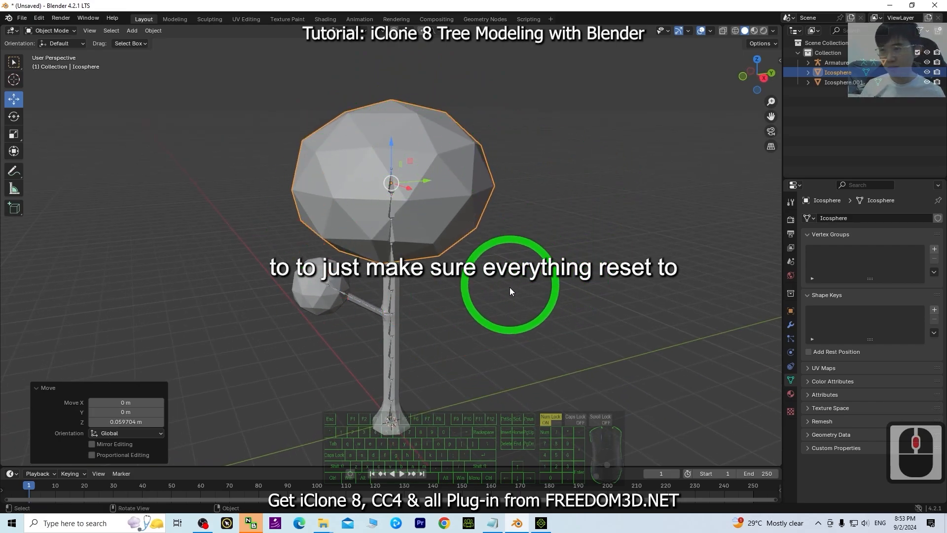
pyautogui.tripleClick(481, 335)
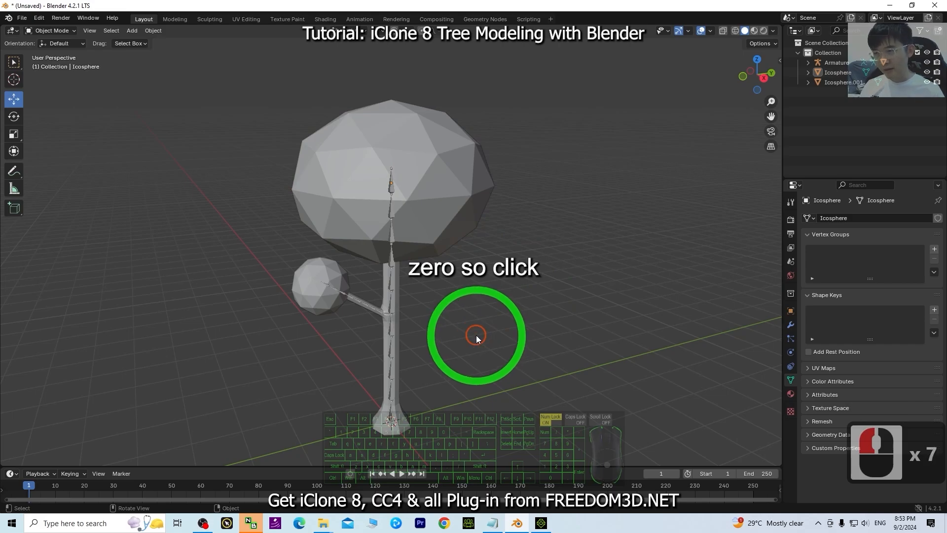
pyautogui.doubleClick(477, 338)
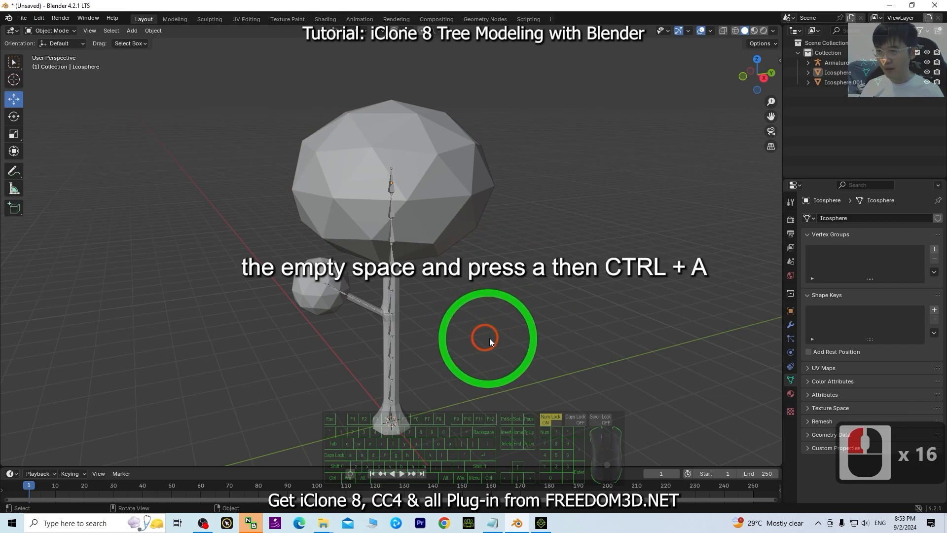
pyautogui.press('a')
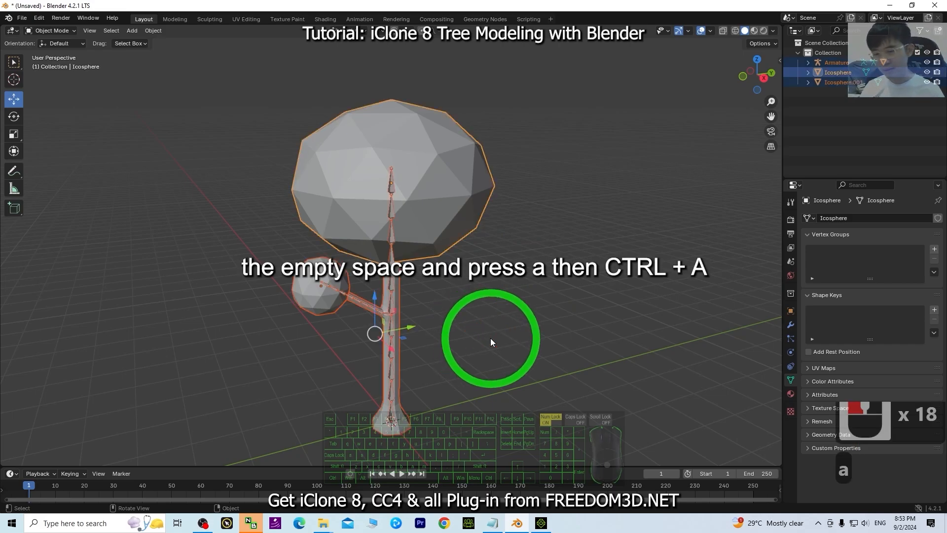
pyautogui.hotkey('ctrl', 'a')
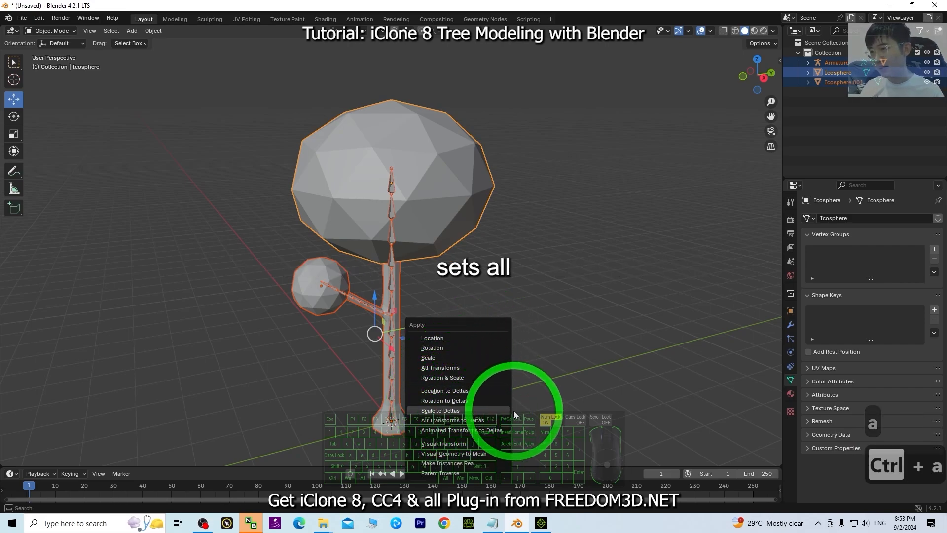
pyautogui.click(437, 368)
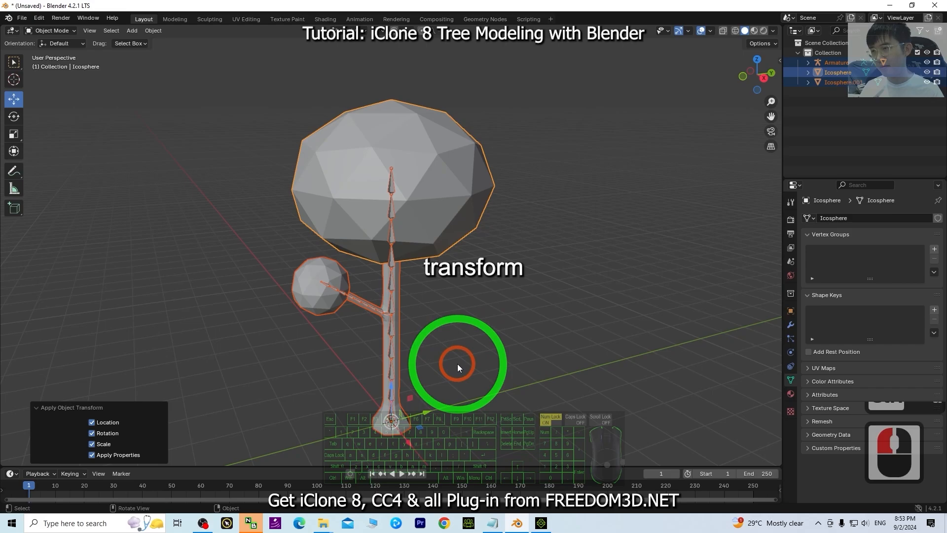
# Apply the Subdivision modifier on the trunk and branch mesh
pyautogui.click(481, 342)
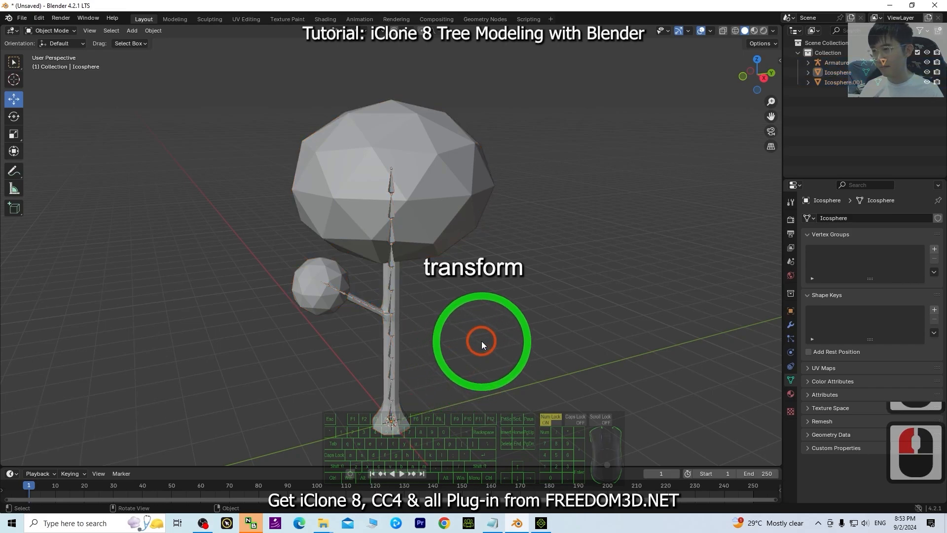
pyautogui.scroll(2, 428, 315)
pyautogui.click(401, 293)
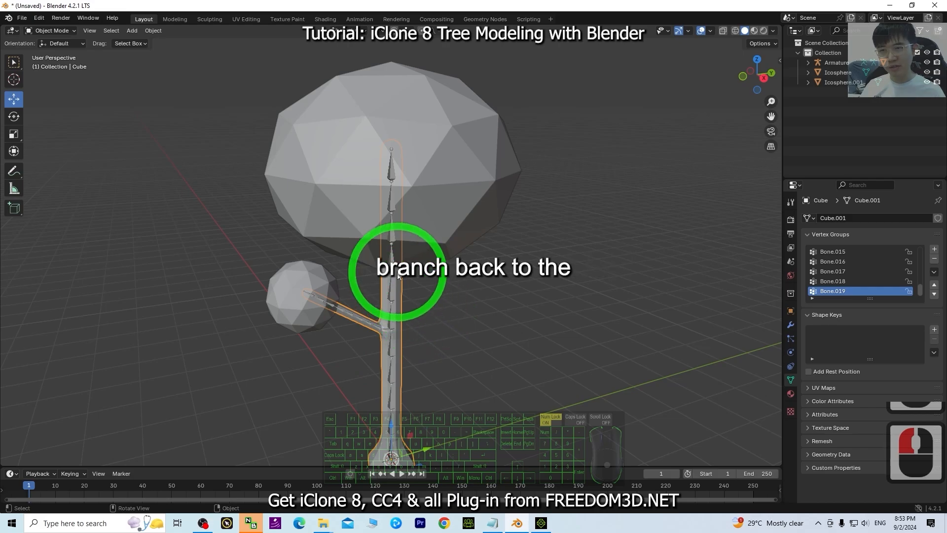
pyautogui.click(791, 326)
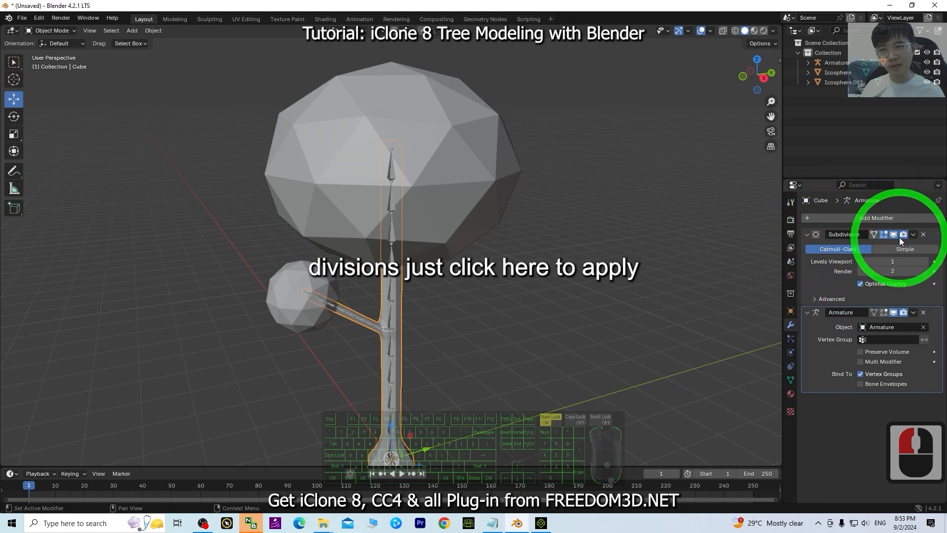
pyautogui.click(914, 237)
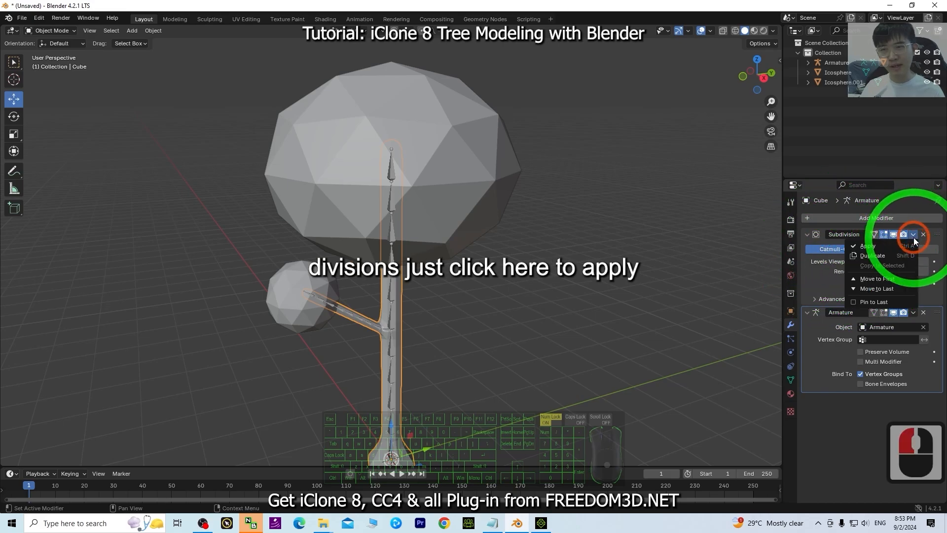
pyautogui.click(868, 246)
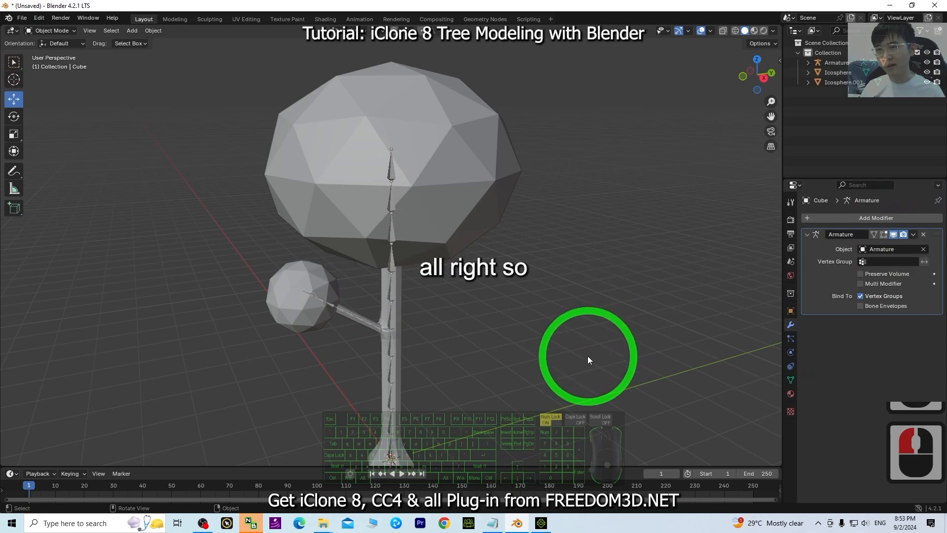
# Parent the large ico sphere to the armature with automatic weights
pyautogui.click(392, 293)
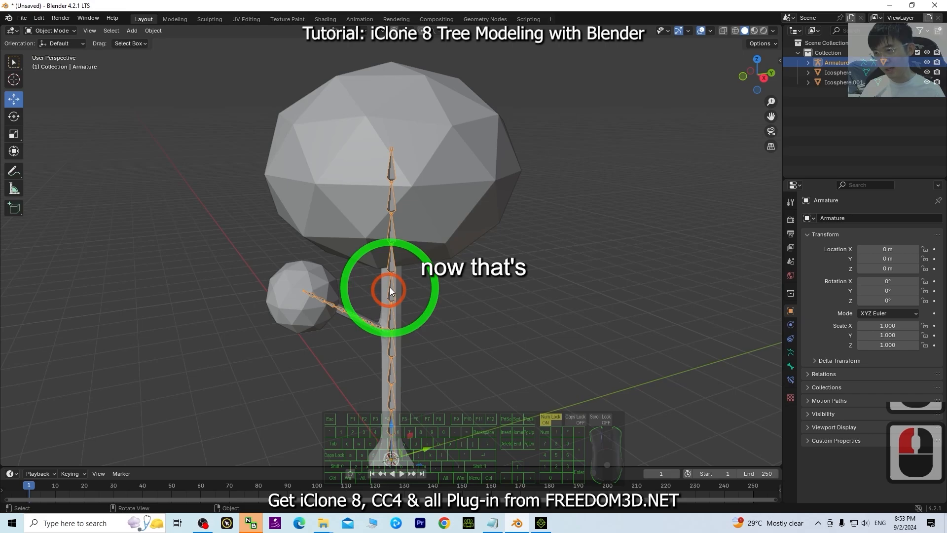
pyautogui.click(424, 161)
pyautogui.click(435, 136)
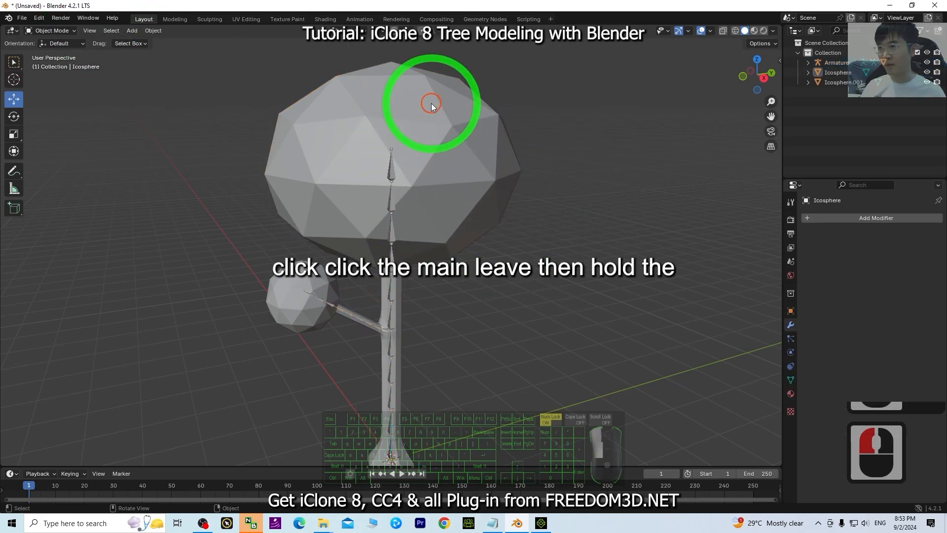
pyautogui.scroll(2, 427, 179)
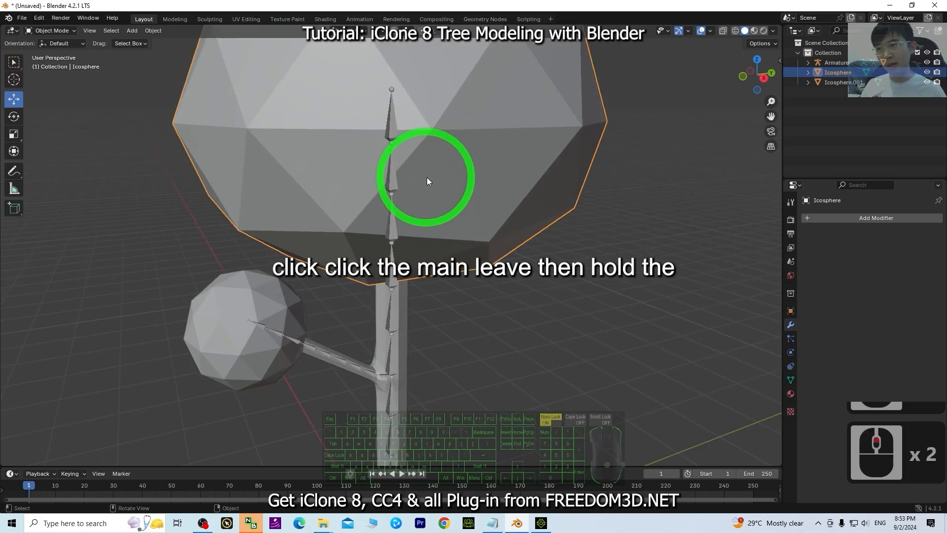
pyautogui.scroll(-3, 525, 156)
pyautogui.scroll(1, 499, 197)
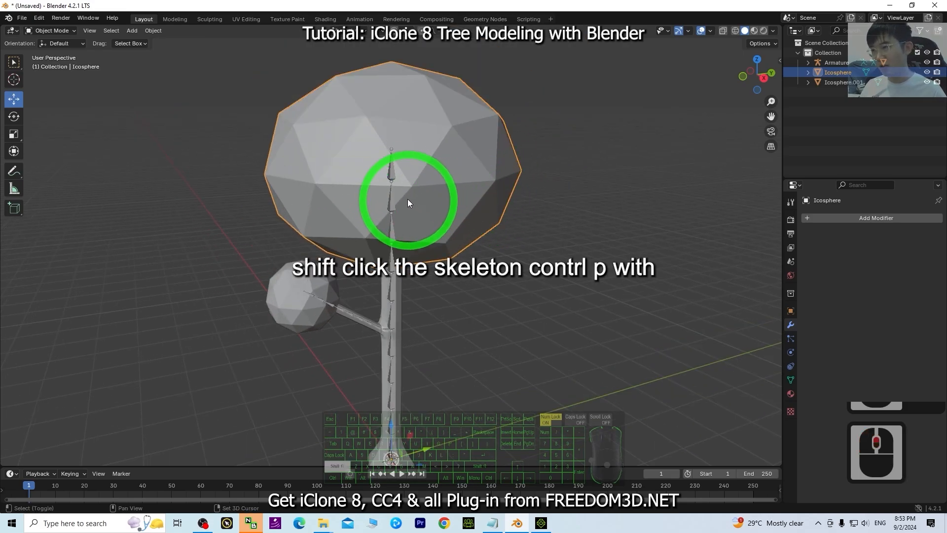
pyautogui.keyDown('shift'); pyautogui.click(392, 169); pyautogui.keyUp('shift')
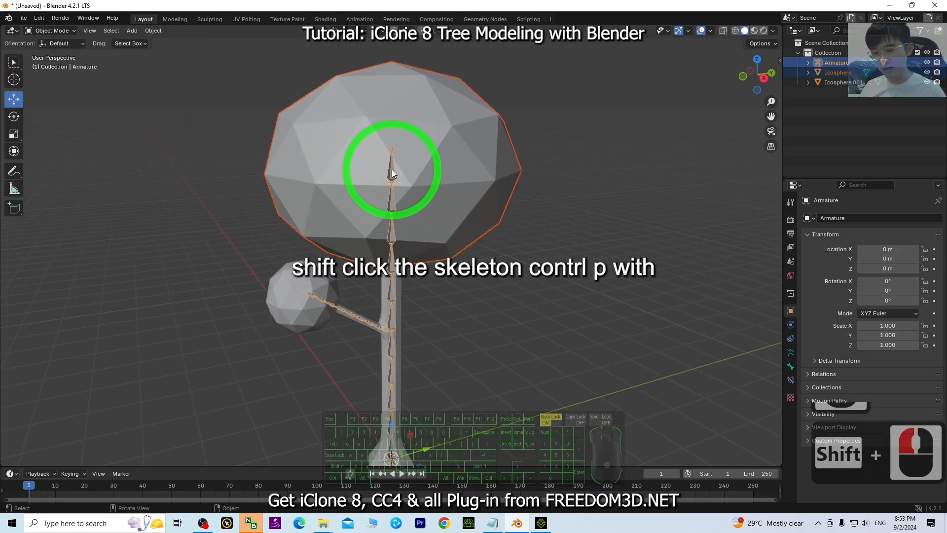
pyautogui.hotkey('ctrl', 'p')
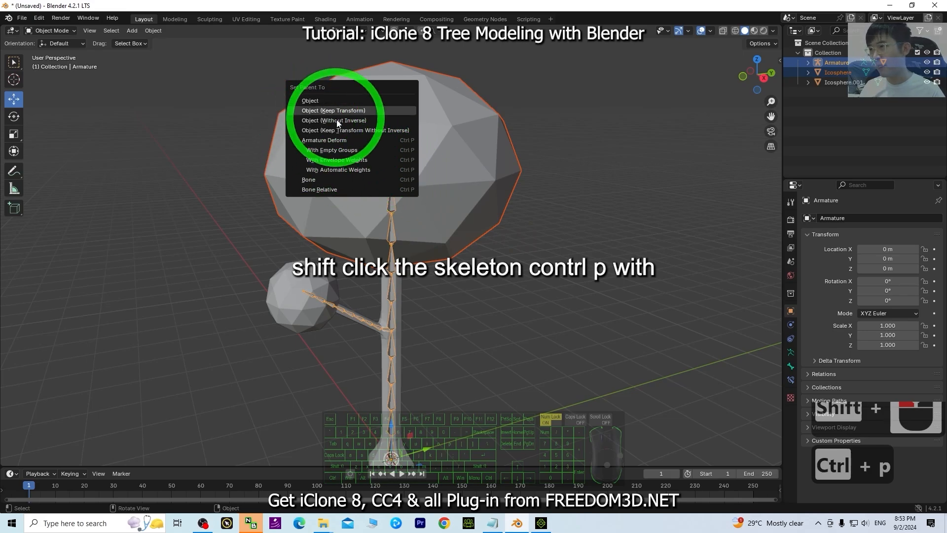
pyautogui.click(338, 169)
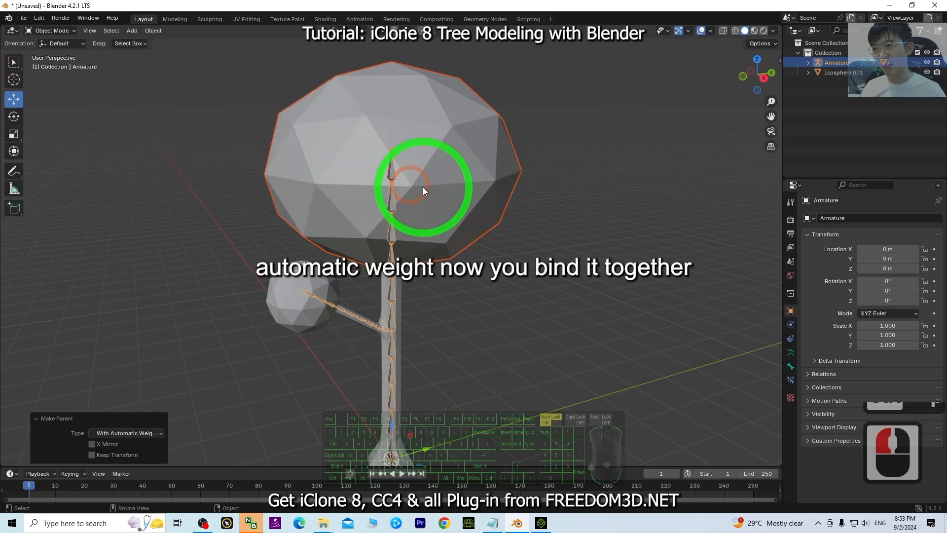
# Parent the small ico sphere at the branch tip to the armature with automatic weights
pyautogui.click(597, 291)
pyautogui.click(414, 304)
pyautogui.click(300, 275)
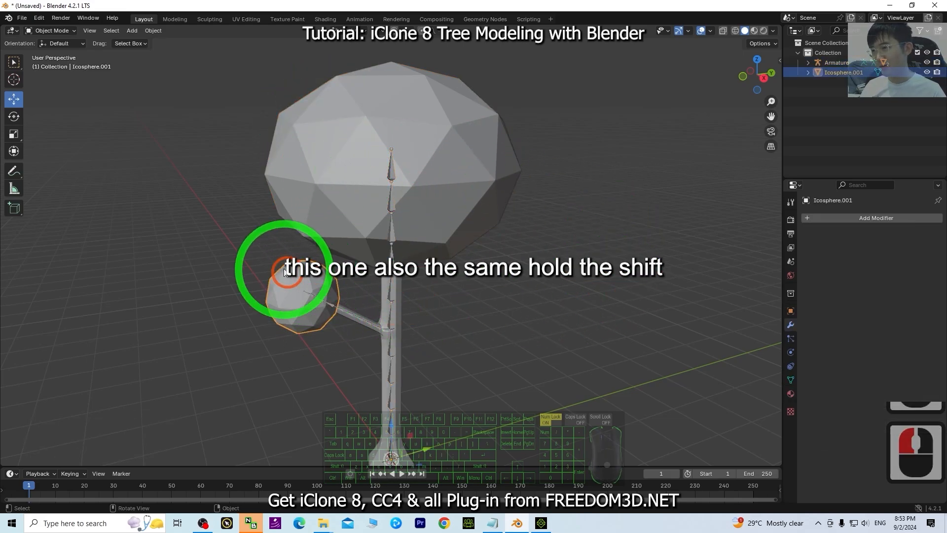
pyautogui.scroll(2, 298, 283)
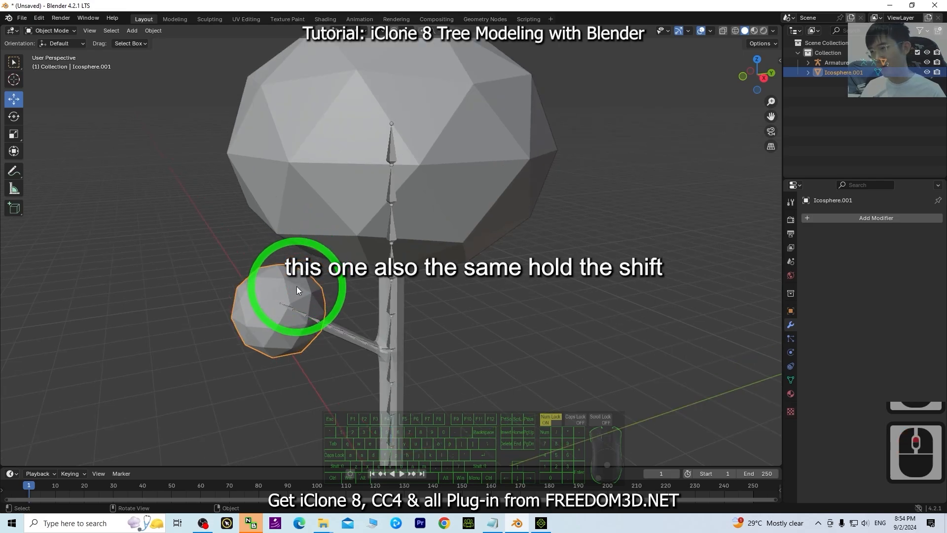
pyautogui.keyDown('shift'); pyautogui.click(340, 332); pyautogui.keyUp('shift')
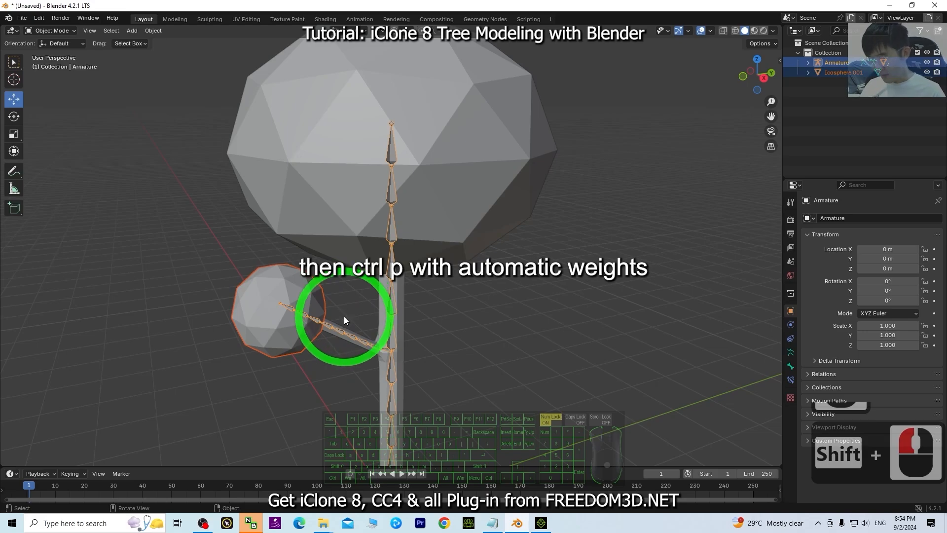
pyautogui.hotkey('ctrl', 'p')
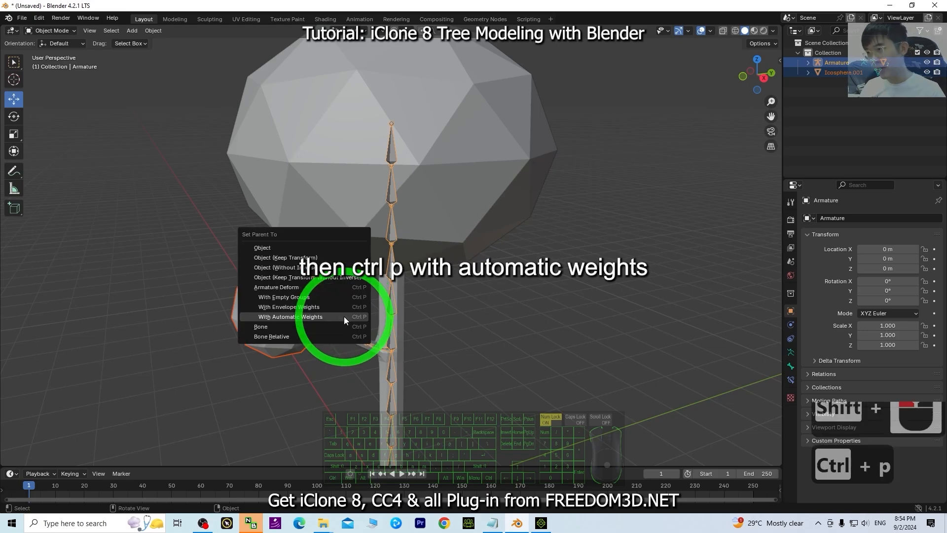
pyautogui.click(295, 323)
pyautogui.scroll(-3, 634, 292)
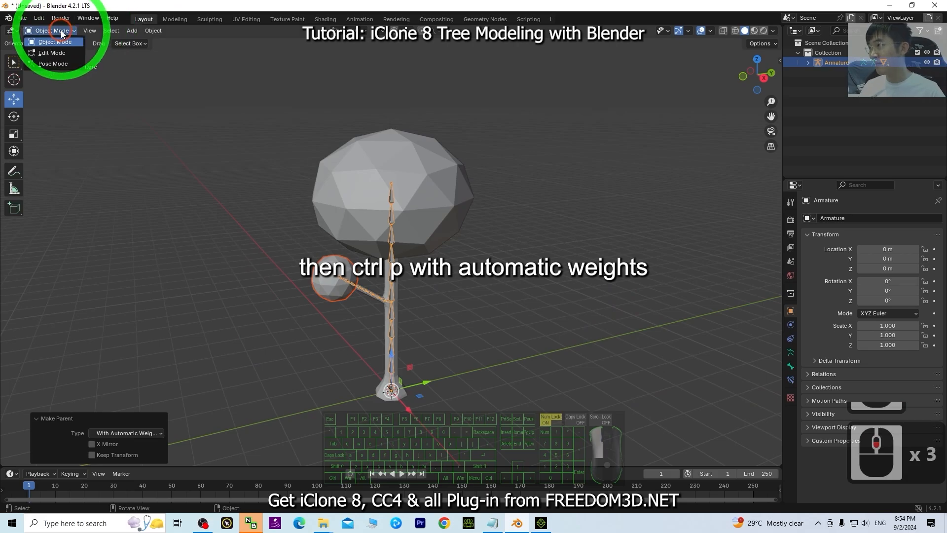
# Select the armature alone and switch it to Pose Mode
pyautogui.click(623, 319)
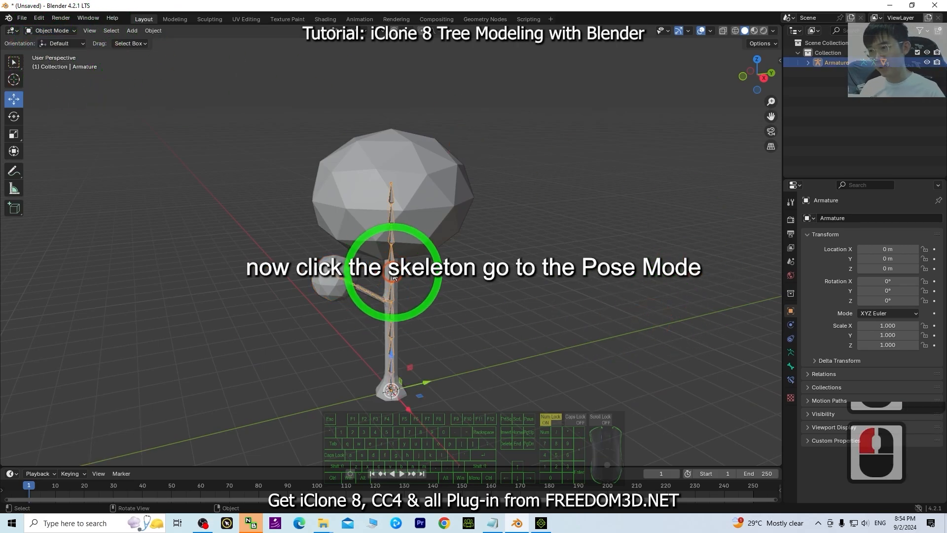
pyautogui.scroll(2, 326, 242)
pyautogui.click(50, 31)
pyautogui.click(56, 65)
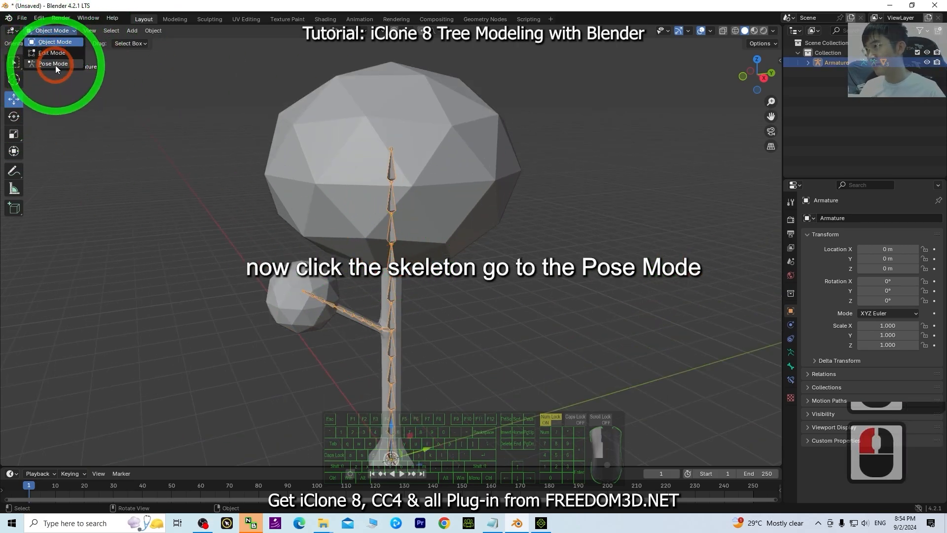
# Test the crown's bending by rotating the trunk bone just below it about -19.3° around global X, and undo the rotation
pyautogui.click(370, 296)
pyautogui.click(394, 296)
pyautogui.moveTo(408, 268); pyautogui.dragTo(423, 275)
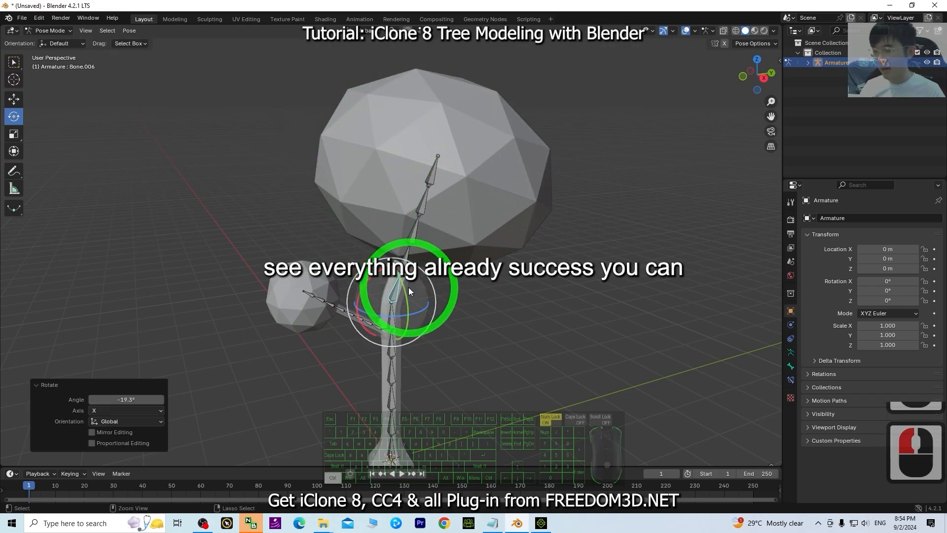
pyautogui.hotkey('ctrl', 'z')
# Test the branch's bending by rotating its bone nearest the trunk about 58.5° around global Z, and undo back to the original pose
pyautogui.click(341, 309)
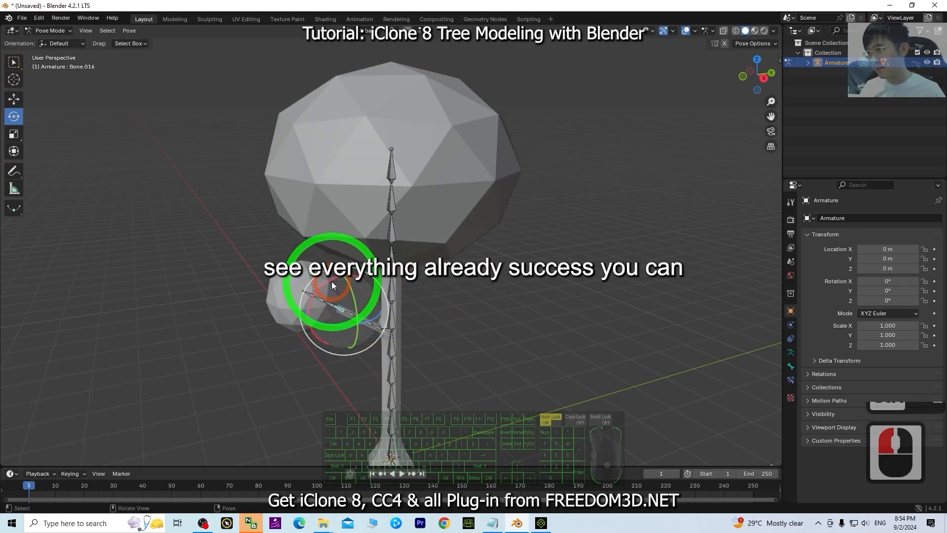
pyautogui.click(377, 328)
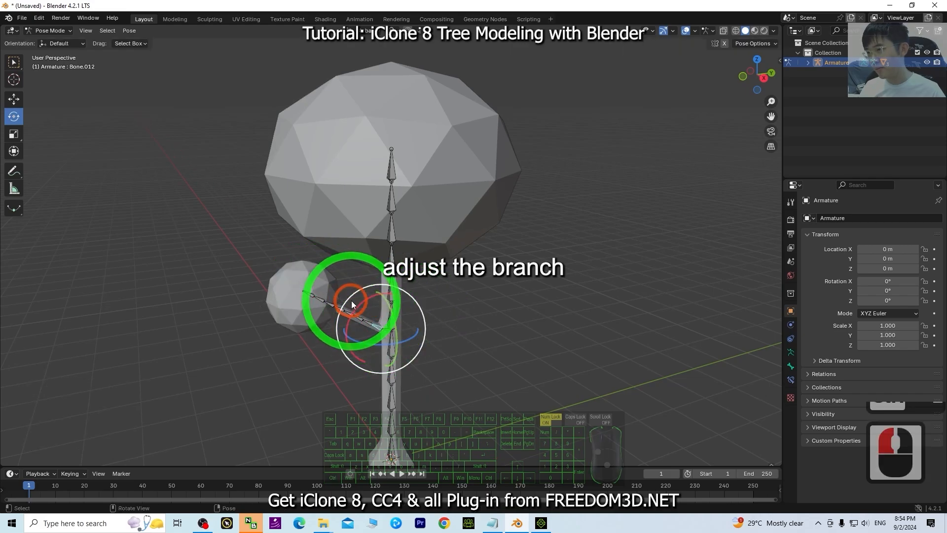
pyautogui.moveTo(352, 301); pyautogui.dragTo(391, 345)
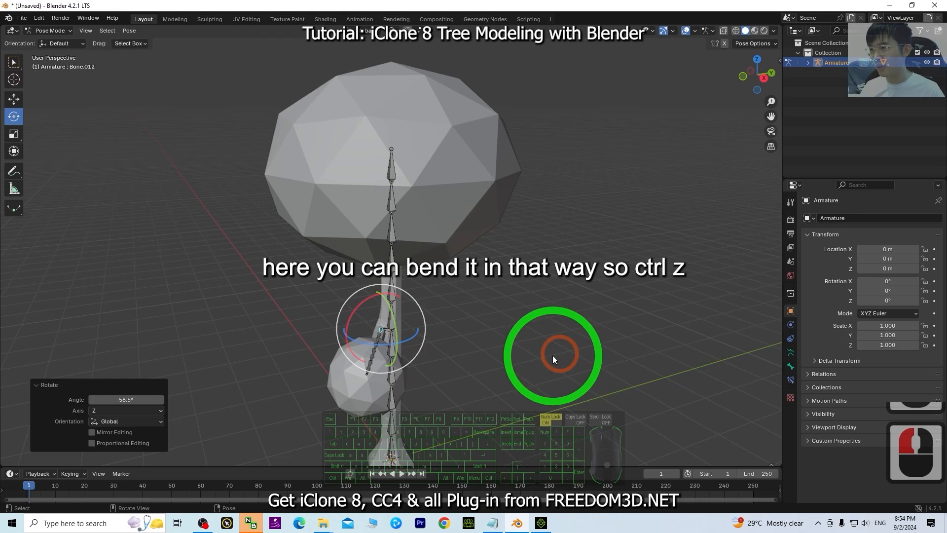
pyautogui.scroll(-2, 548, 353)
pyautogui.moveTo(531, 347)
pyautogui.mouseDown(button='middle')
pyautogui.moveTo(487, 341)
pyautogui.moveTo(519, 356)
pyautogui.moveTo(525, 343)
pyautogui.mouseUp(button='middle')
pyautogui.hotkey('ctrl', 'z')
pyautogui.hotkey('ctrl', 'z')
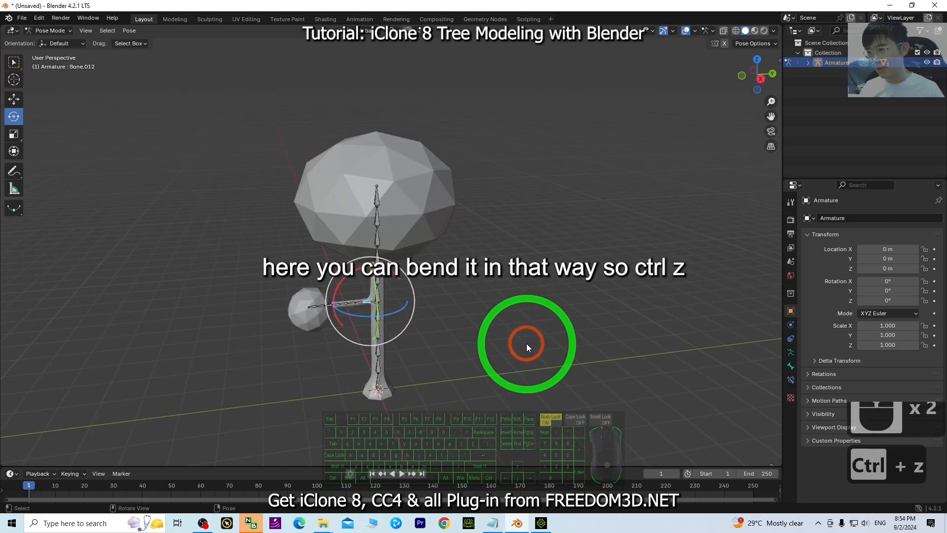
pyautogui.scroll(3, 443, 339)
pyautogui.scroll(-3, 443, 339)
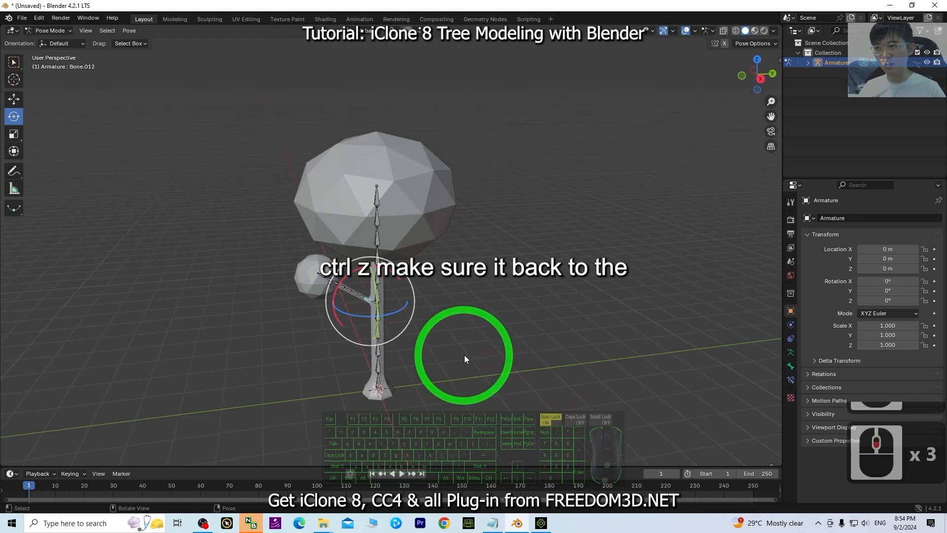
pyautogui.moveTo(464, 355); pyautogui.dragTo(513, 342, button='middle')
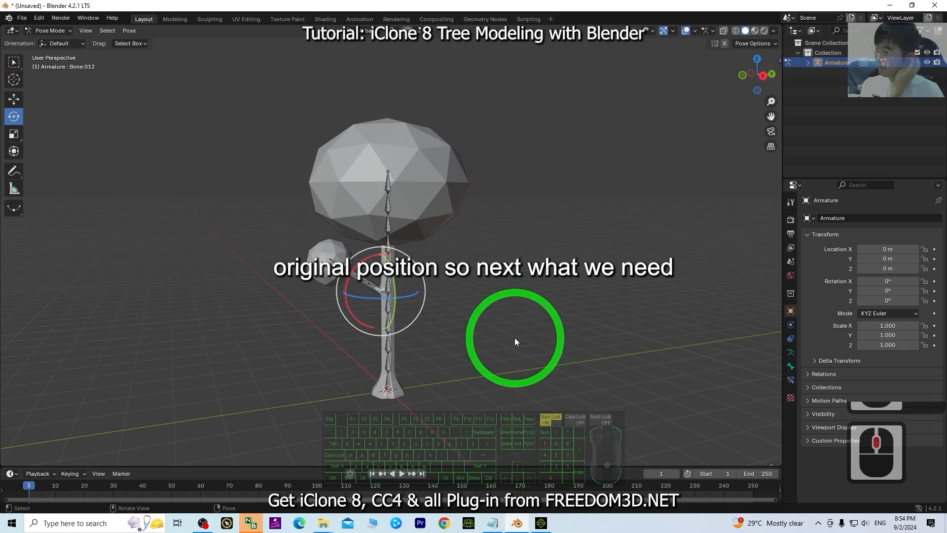
pyautogui.click(456, 252)
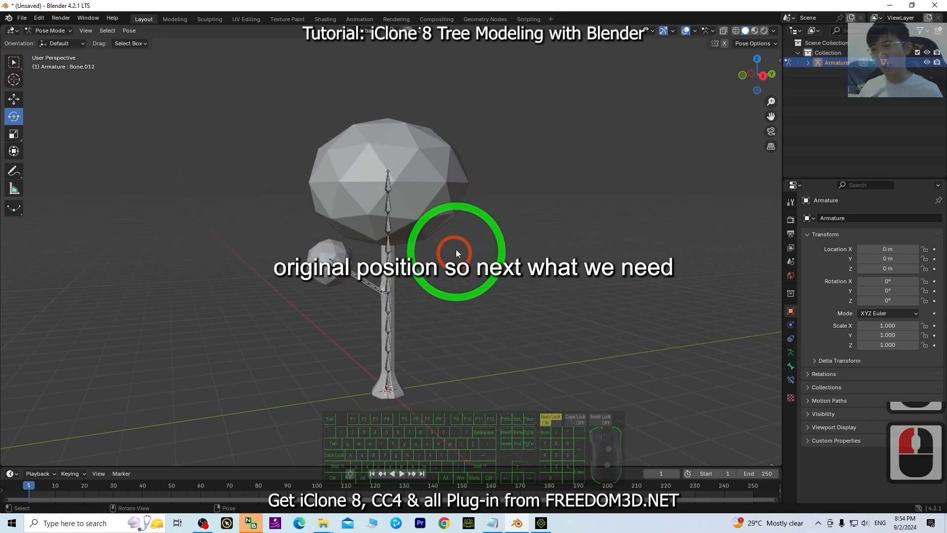
# Uncover the desktop and preview the tree leaves.jpg texture image
pyautogui.scroll(3, 456, 250)
pyautogui.scroll(-2, 465, 227)
pyautogui.moveTo(461, 304)
pyautogui.mouseDown(button='middle')
pyautogui.moveTo(492, 327)
pyautogui.moveTo(462, 313)
pyautogui.mouseUp(button='middle')
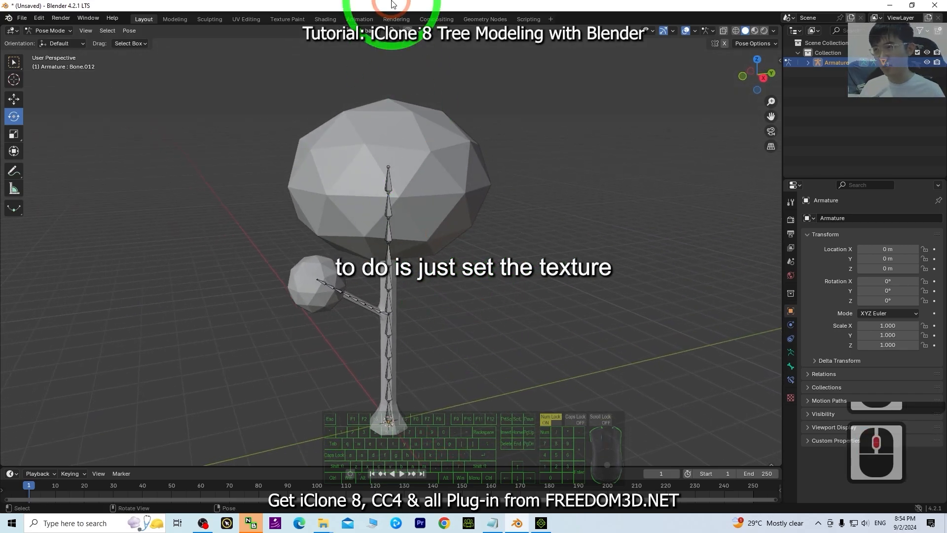
pyautogui.moveTo(391, 2); pyautogui.dragTo(514, 34)
pyautogui.click(14, 131)
pyautogui.doubleClick(18, 65)
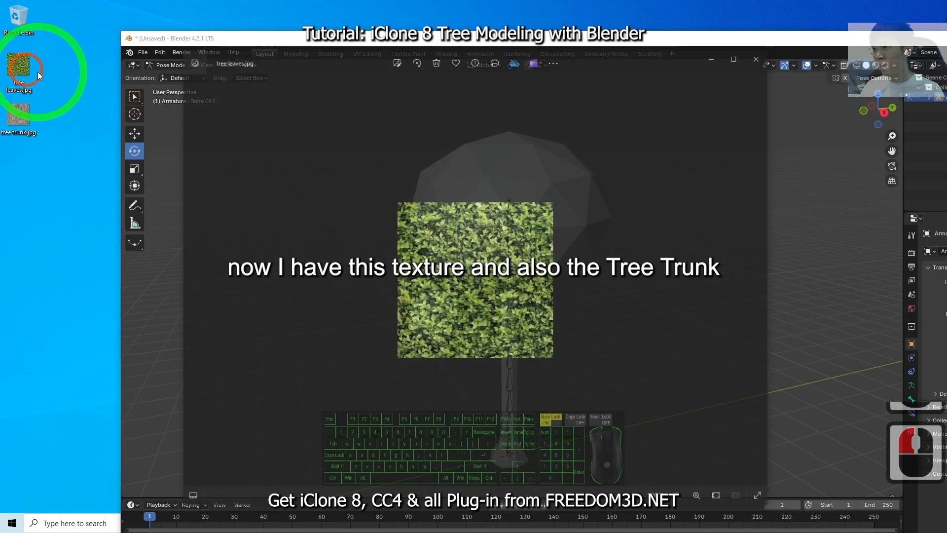
pyautogui.click(759, 56)
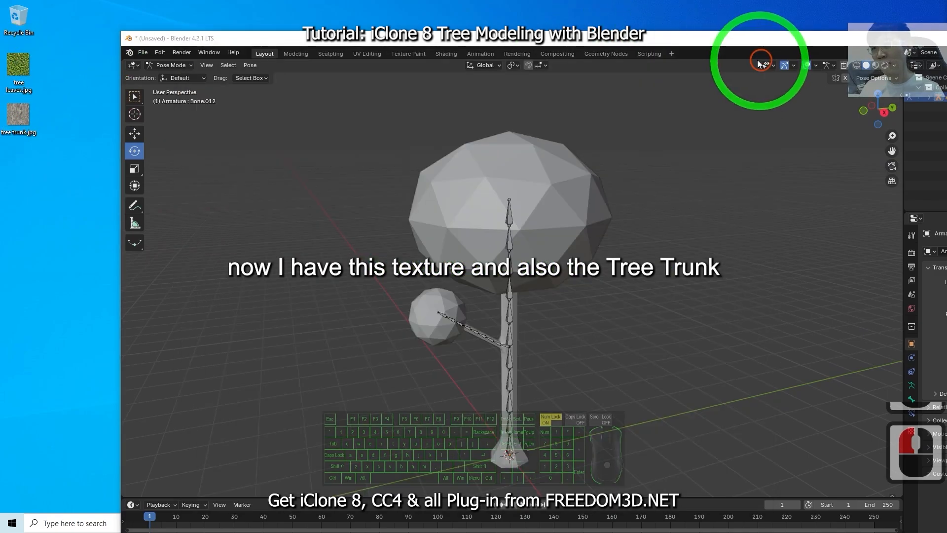
# Preview the tree trunk.jpg texture image on the desktop and return to the maximized Blender window
pyautogui.click(21, 123)
pyautogui.doubleClick(20, 124)
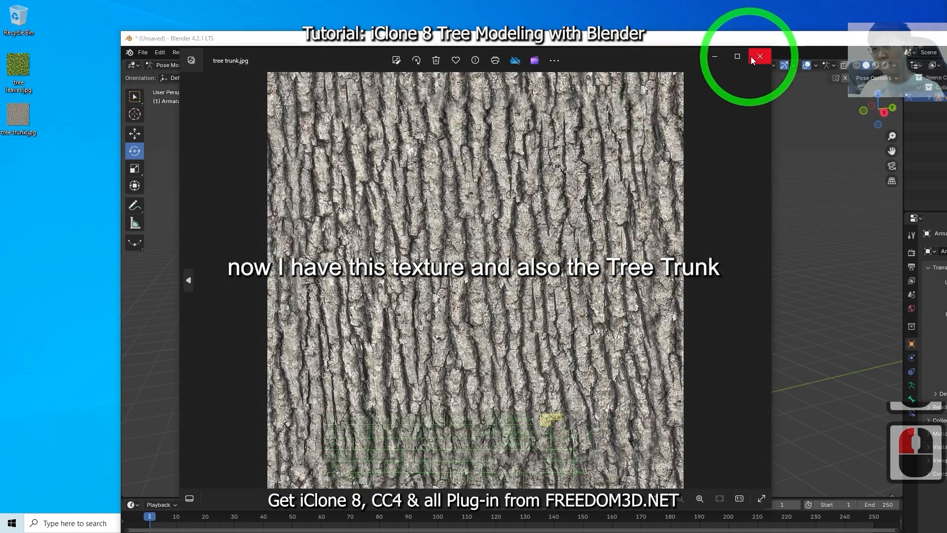
pyautogui.click(769, 57)
pyautogui.moveTo(687, 42); pyautogui.dragTo(636, 65)
pyautogui.doubleClick(636, 63)
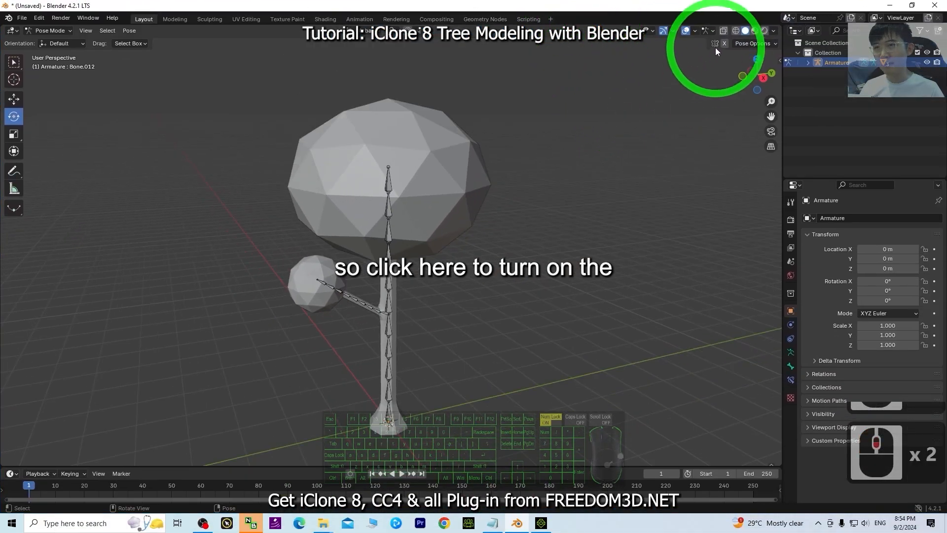
# Set the viewport shading to Material Preview and return the armature to Object Mode with nothing selected
pyautogui.click(755, 30)
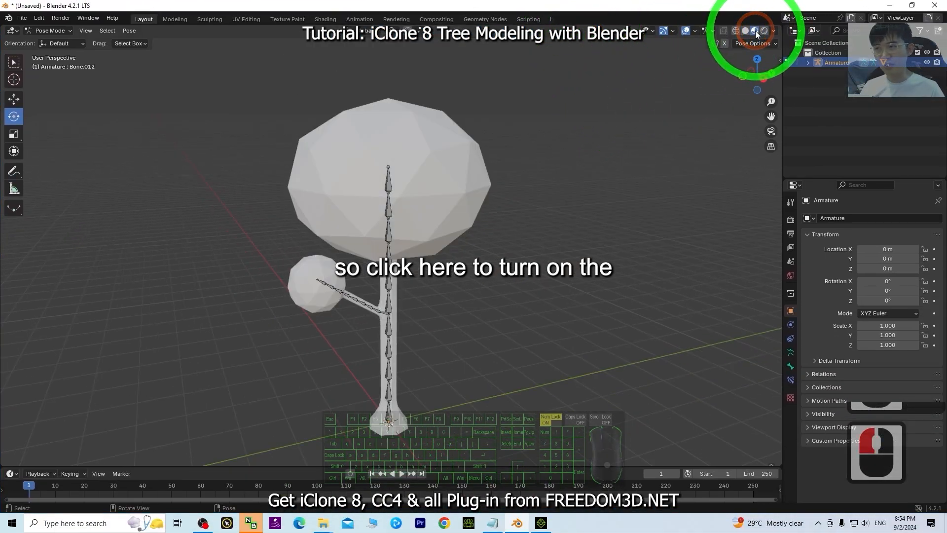
pyautogui.click(540, 404)
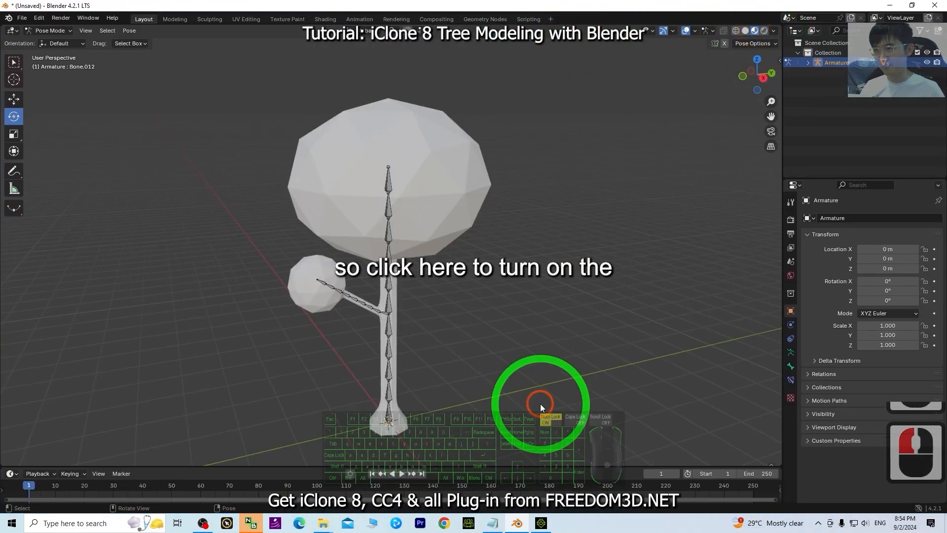
pyautogui.click(394, 274)
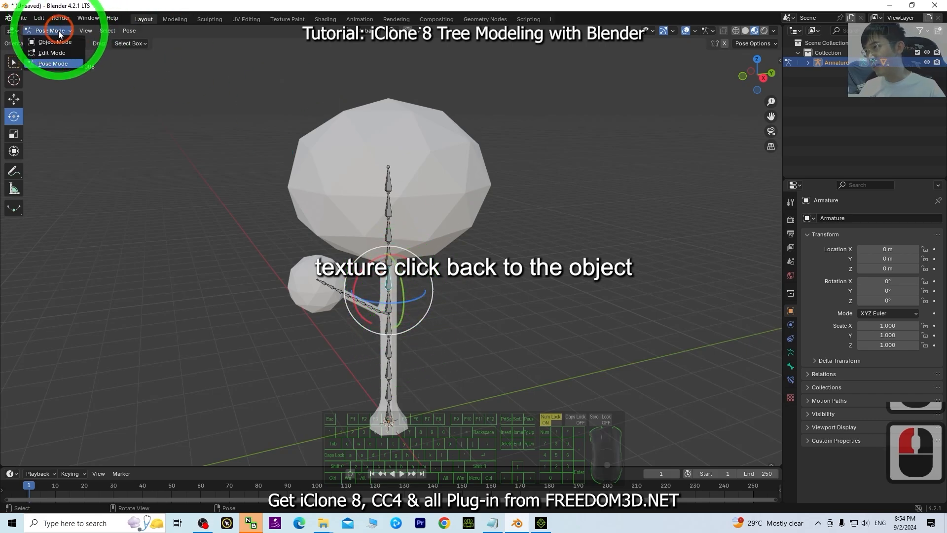
pyautogui.click(55, 42)
pyautogui.click(436, 306)
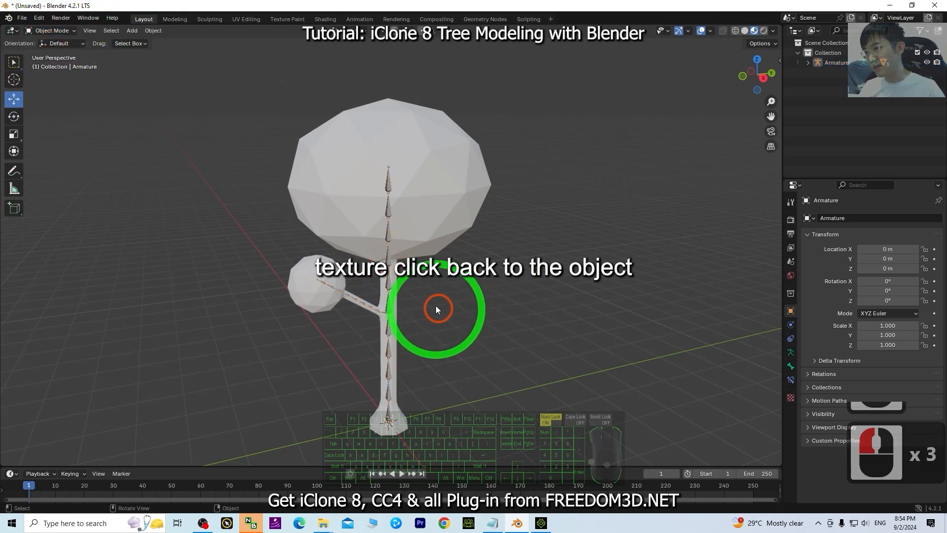
# Give the trunk and branch mesh a new material whose base color is an Image Texture using tree trunk.jpg from the desktop
pyautogui.click(395, 285)
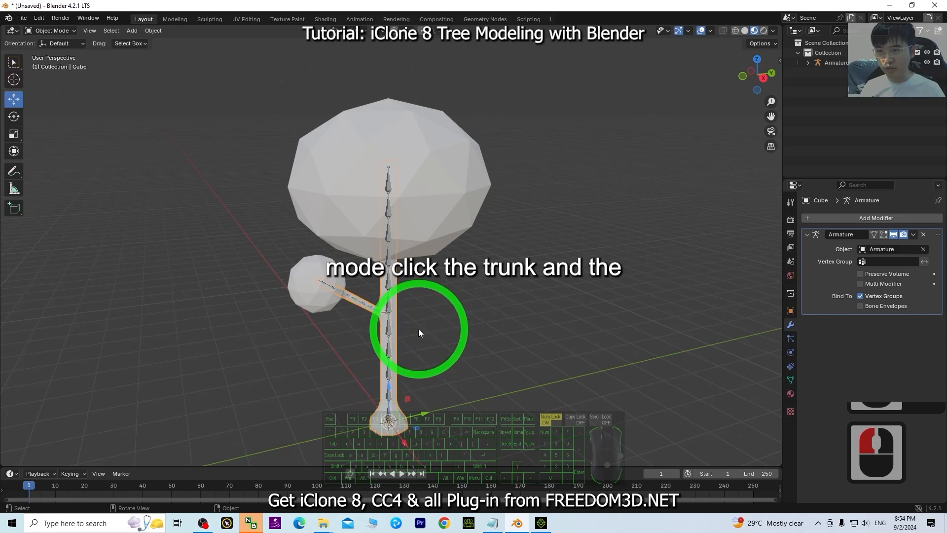
pyautogui.click(790, 394)
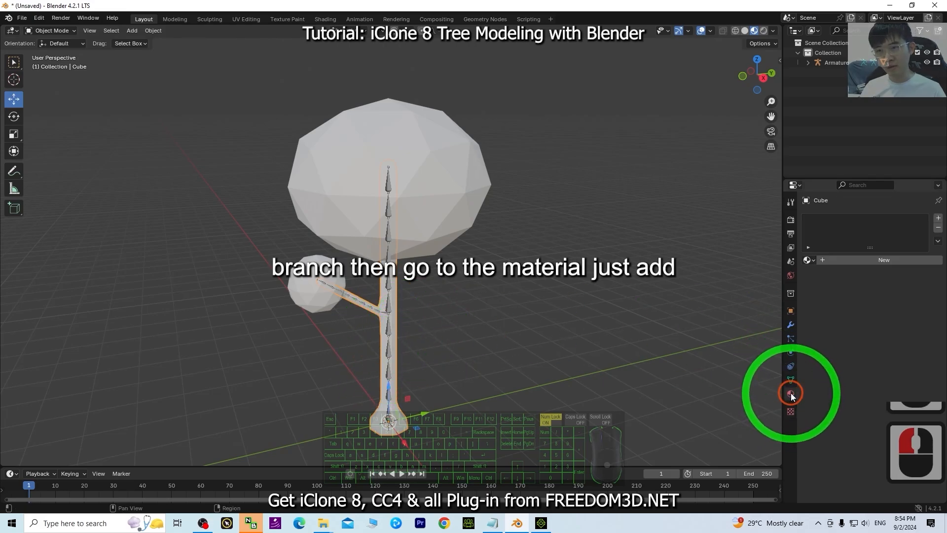
pyautogui.click(846, 260)
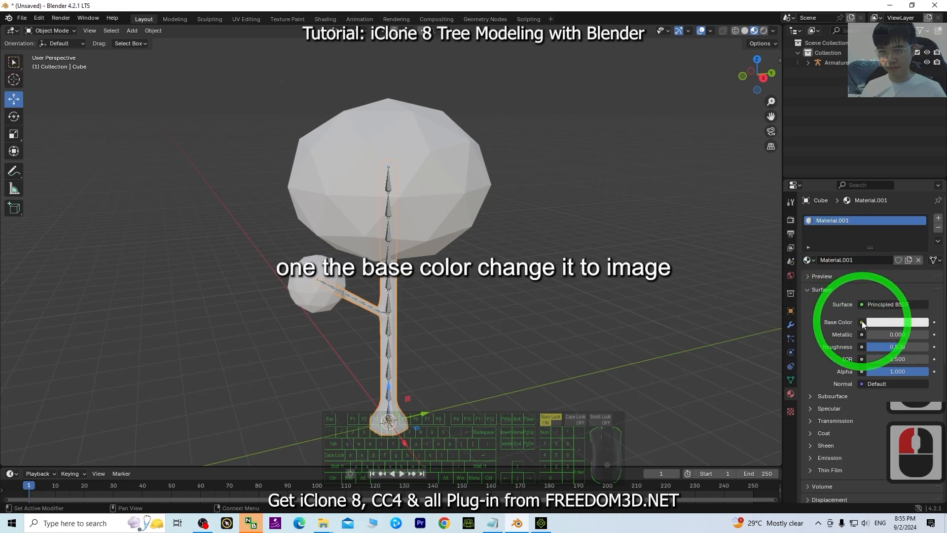
pyautogui.click(862, 322)
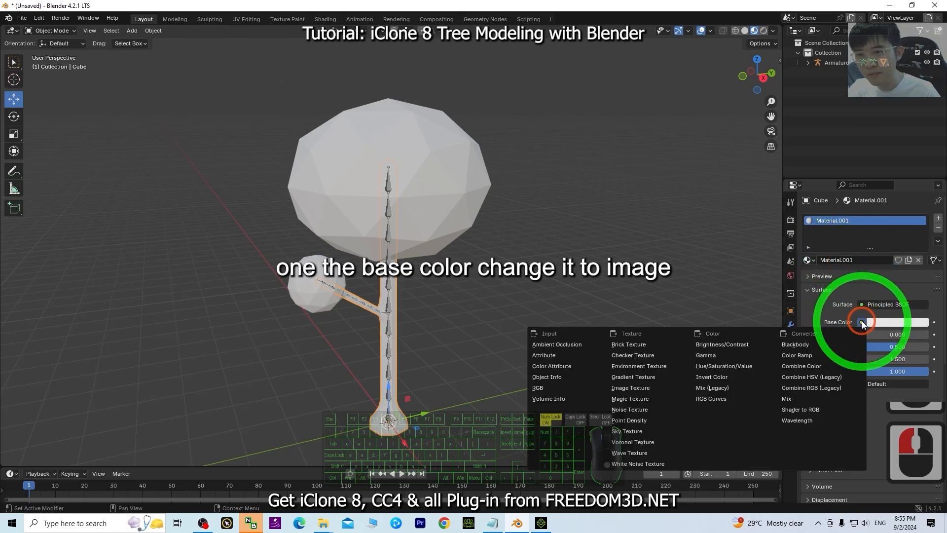
pyautogui.click(631, 390)
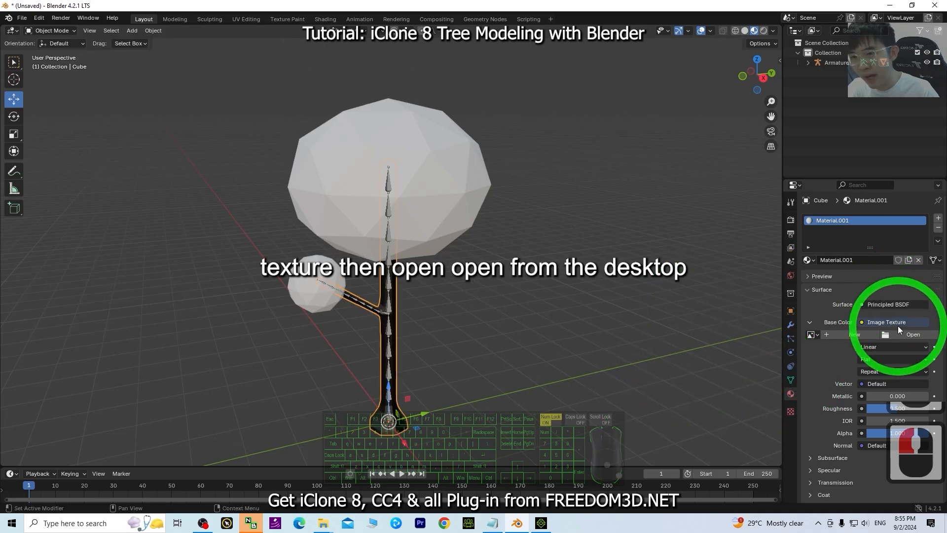
pyautogui.click(910, 334)
pyautogui.click(275, 181)
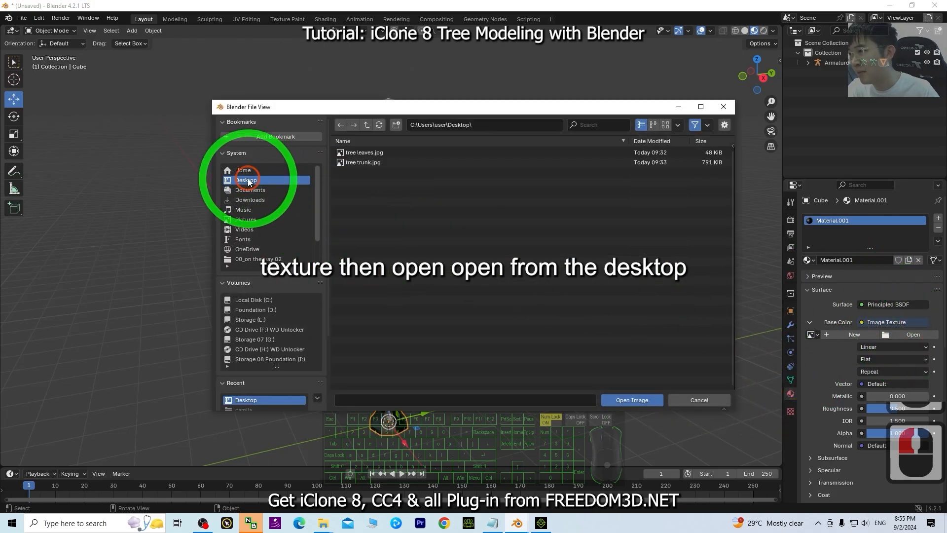
pyautogui.doubleClick(362, 162)
# Open the trunk and branch mesh in the UV Editing workspace, with its whole UV layout and the tree in view
pyautogui.scroll(4, 438, 345)
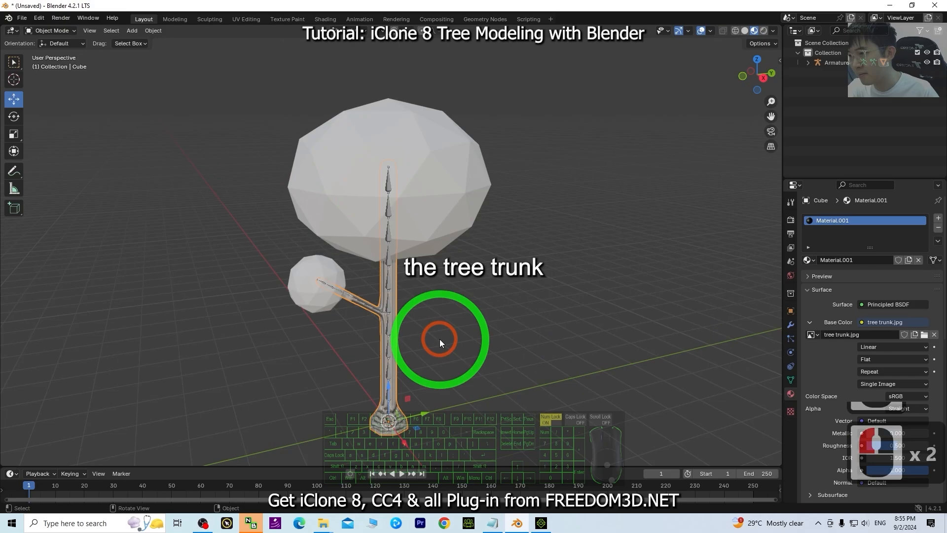
pyautogui.scroll(-2, 437, 345)
pyautogui.keyDown('shift'); pyautogui.moveTo(514, 394); pyautogui.dragTo(527, 298, button='middle'); pyautogui.keyUp('shift')
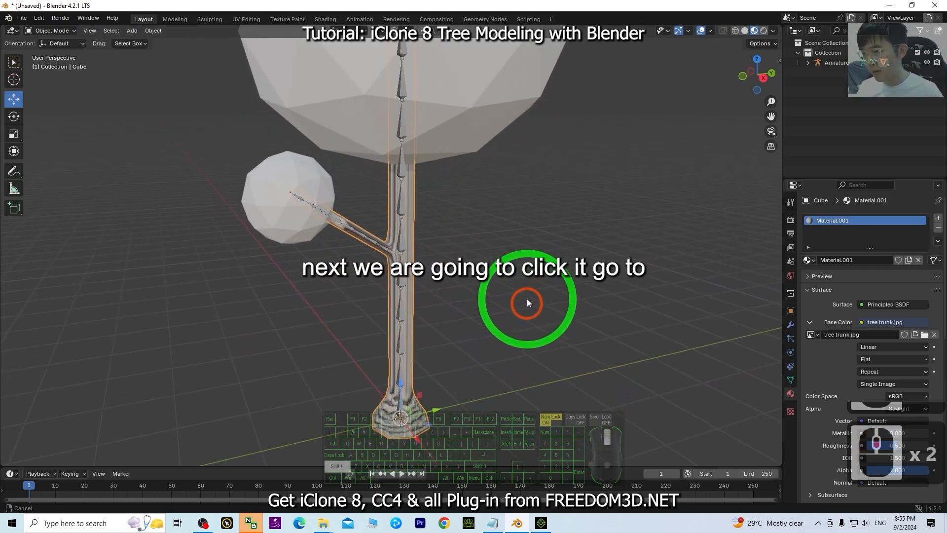
pyautogui.scroll(2, 449, 337)
pyautogui.click(425, 193)
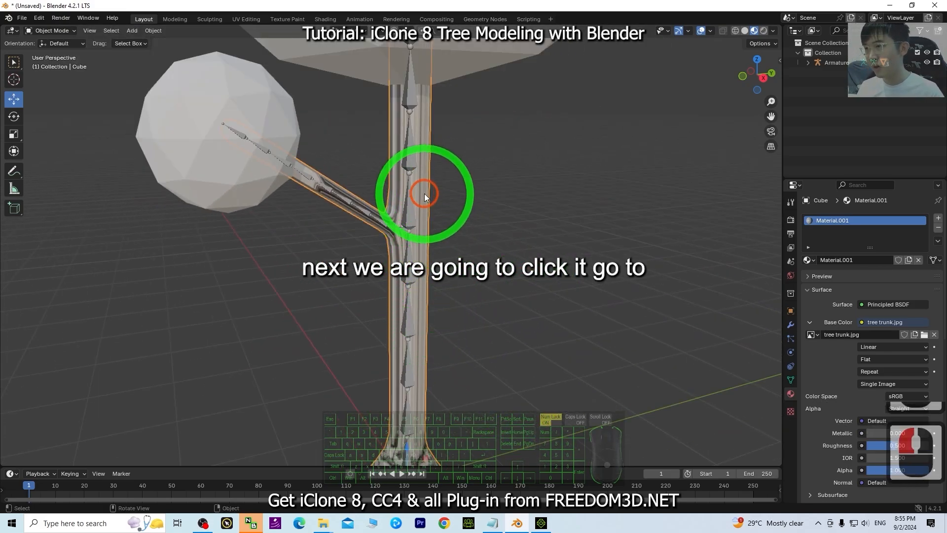
pyautogui.click(245, 19)
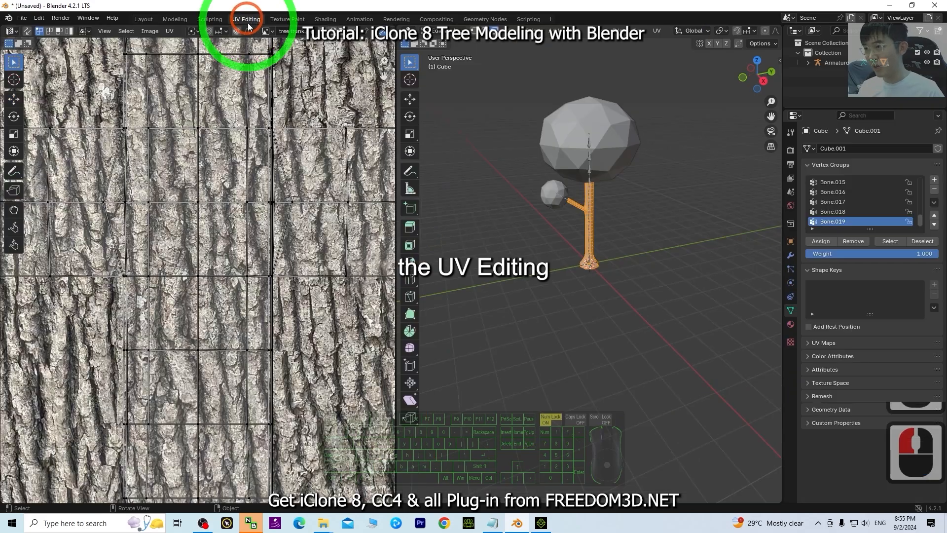
pyautogui.scroll(1, 662, 201)
pyautogui.scroll(-1, 664, 199)
pyautogui.keyDown('shift'); pyautogui.moveTo(683, 158); pyautogui.dragTo(678, 278, button='middle'); pyautogui.keyUp('shift')
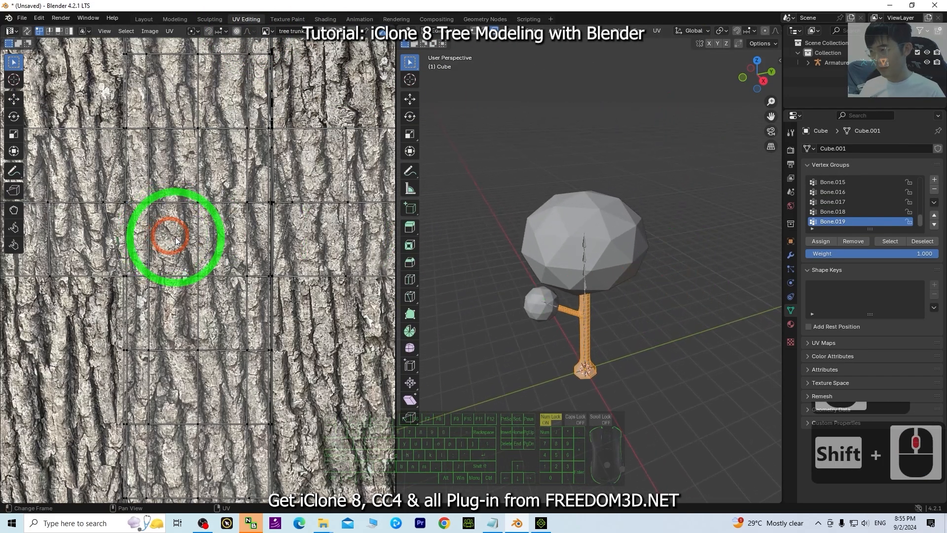
pyautogui.scroll(-3, 200, 251)
pyautogui.scroll(3, 678, 323)
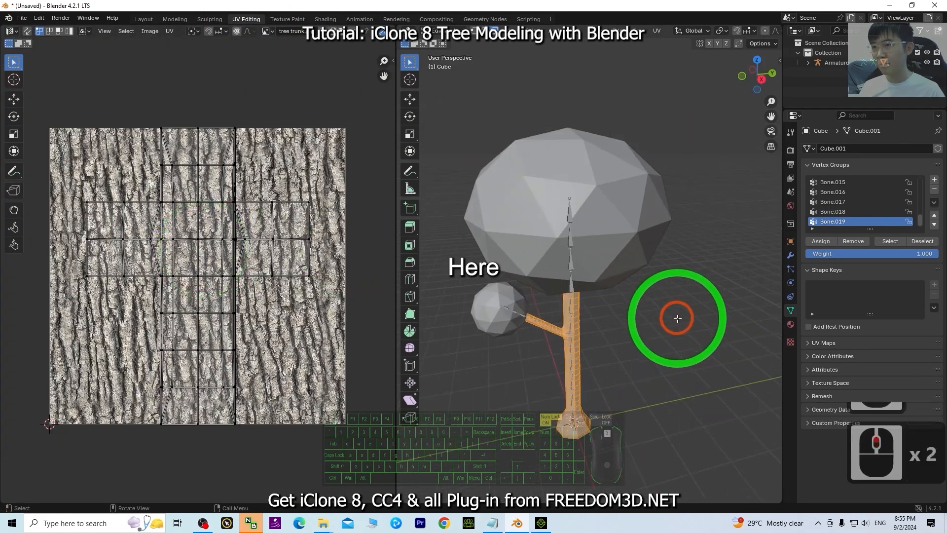
pyautogui.keyDown('shift'); pyautogui.moveTo(675, 364); pyautogui.dragTo(684, 360, button='middle'); pyautogui.keyUp('shift')
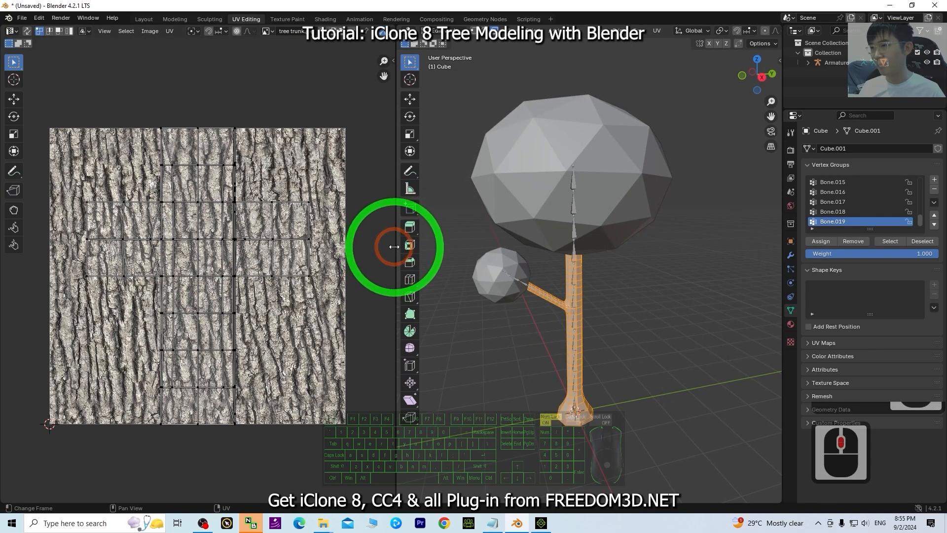
# Widen the 3D viewport next to the UV editor and set its shading to Material Preview
pyautogui.moveTo(394, 246); pyautogui.dragTo(261, 230)
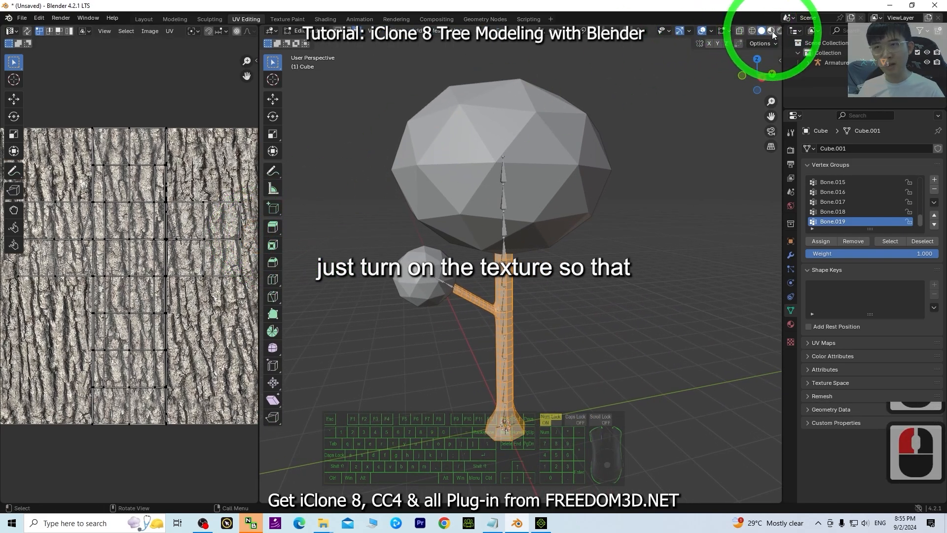
pyautogui.click(770, 31)
pyautogui.scroll(3, 593, 372)
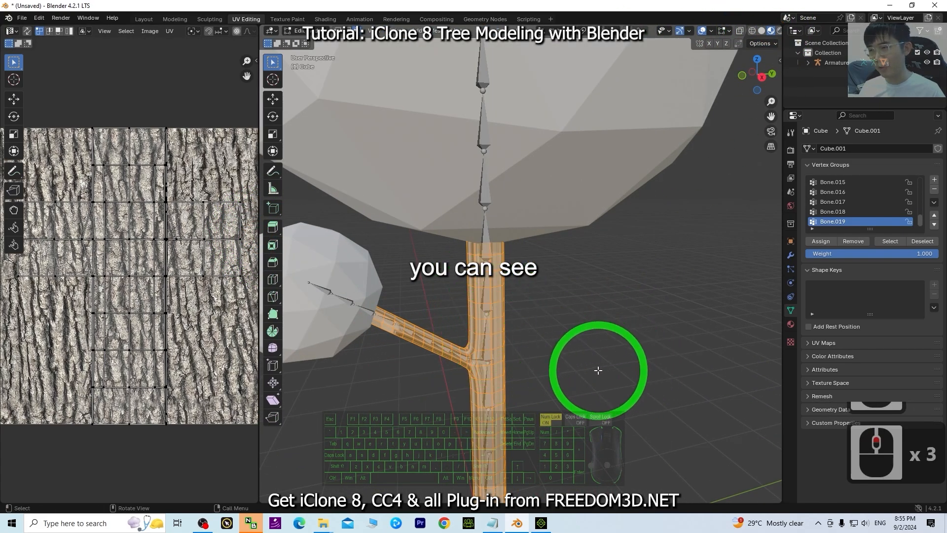
pyautogui.scroll(-2, 594, 360)
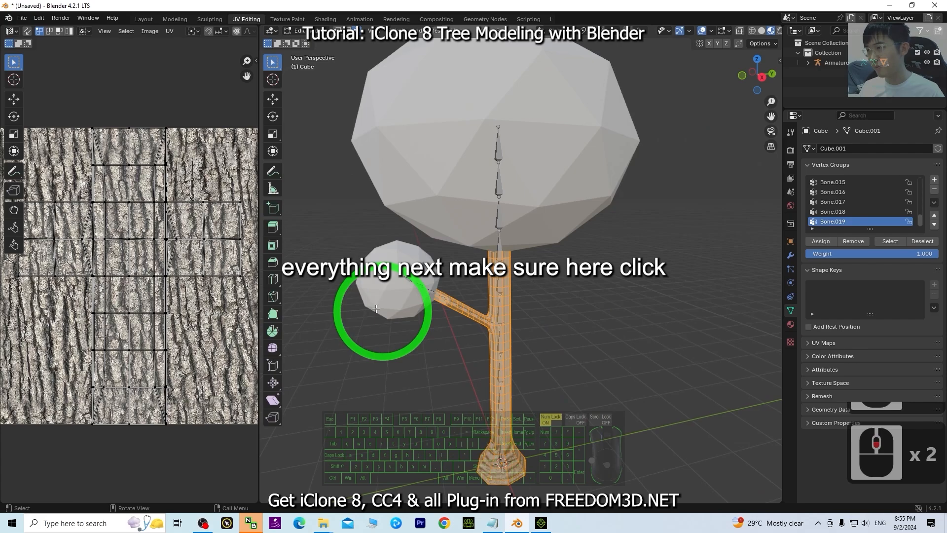
# Select the entire trunk and branch mesh and unwrap it with Smart UV Project using the default settings
pyautogui.click(585, 340)
pyautogui.click(557, 341)
pyautogui.click(558, 341)
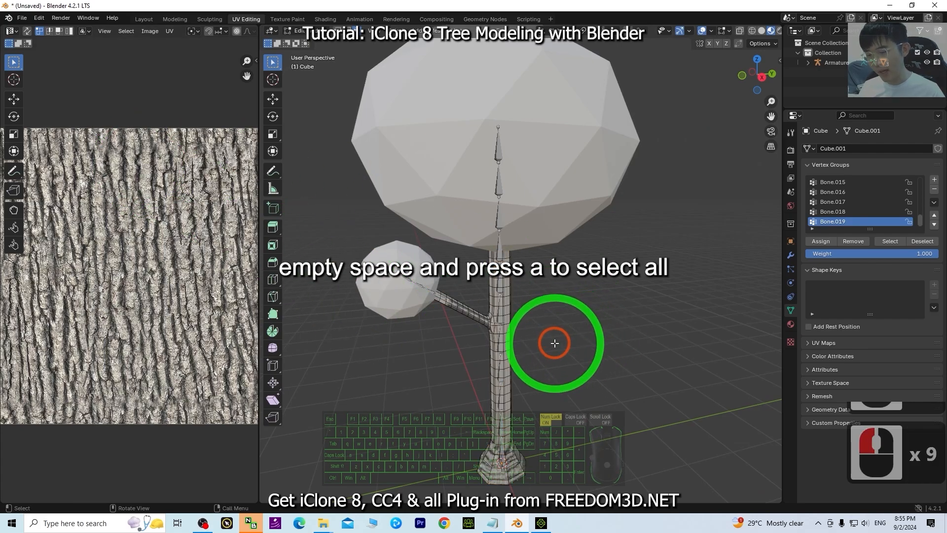
pyautogui.press('a')
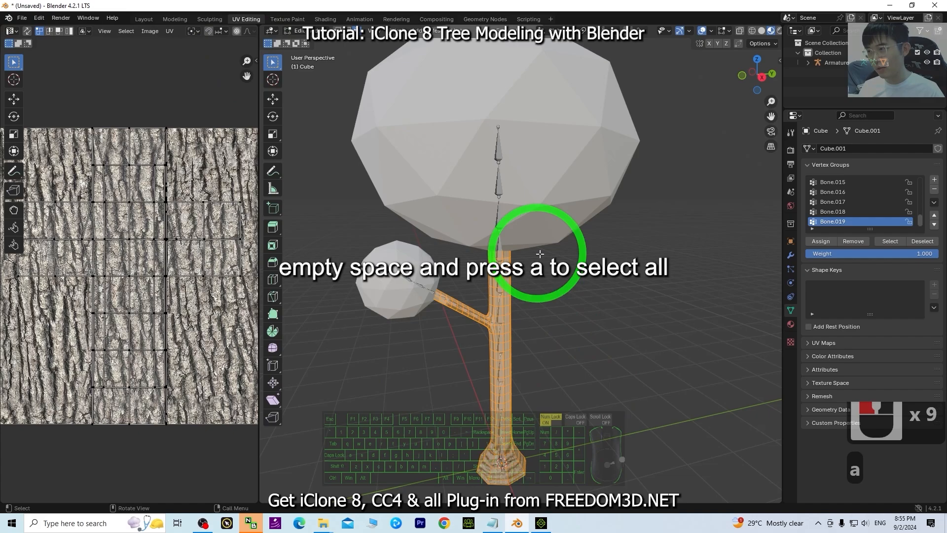
pyautogui.scroll(-2, 148, 313)
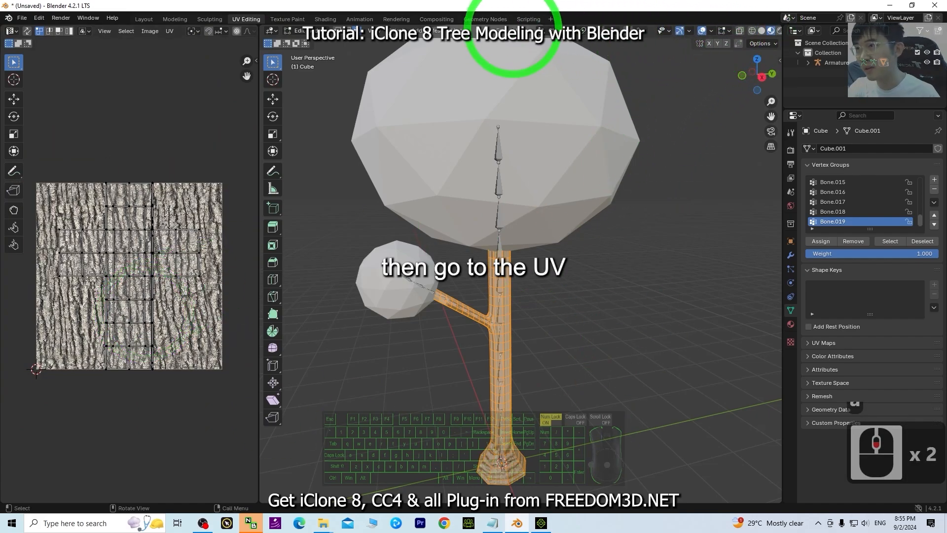
pyautogui.click(518, 31)
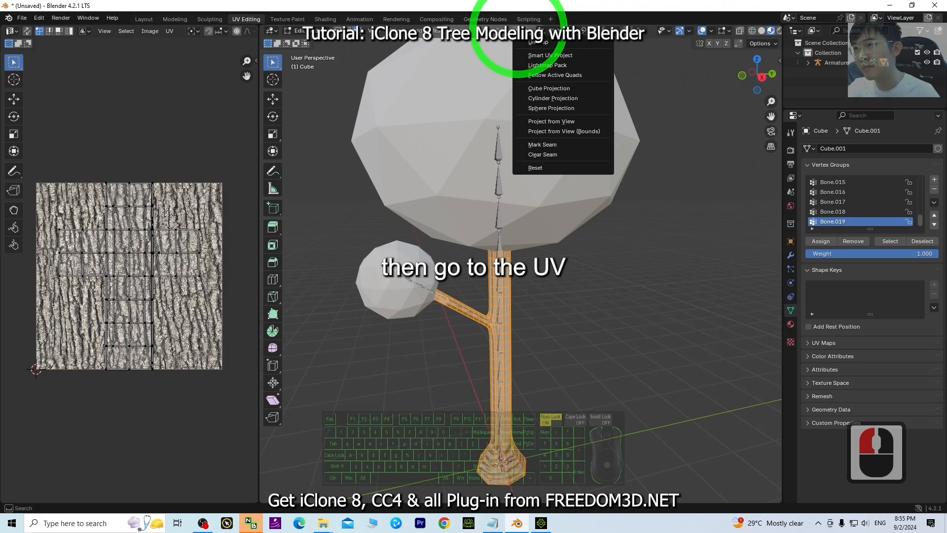
pyautogui.click(556, 56)
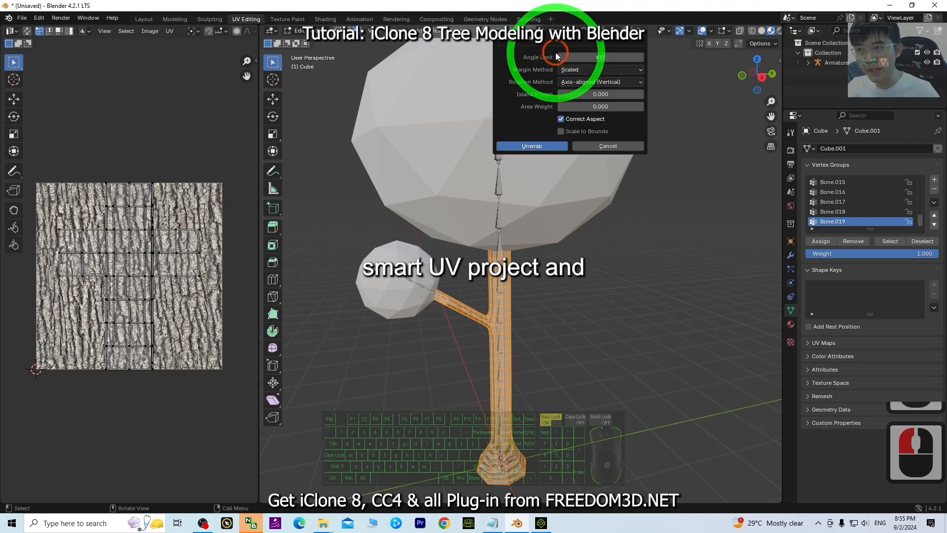
pyautogui.click(545, 145)
# Deselect the mesh and examine how the bark texture wraps around the trunk and branch from several angles
pyautogui.scroll(3, 595, 424)
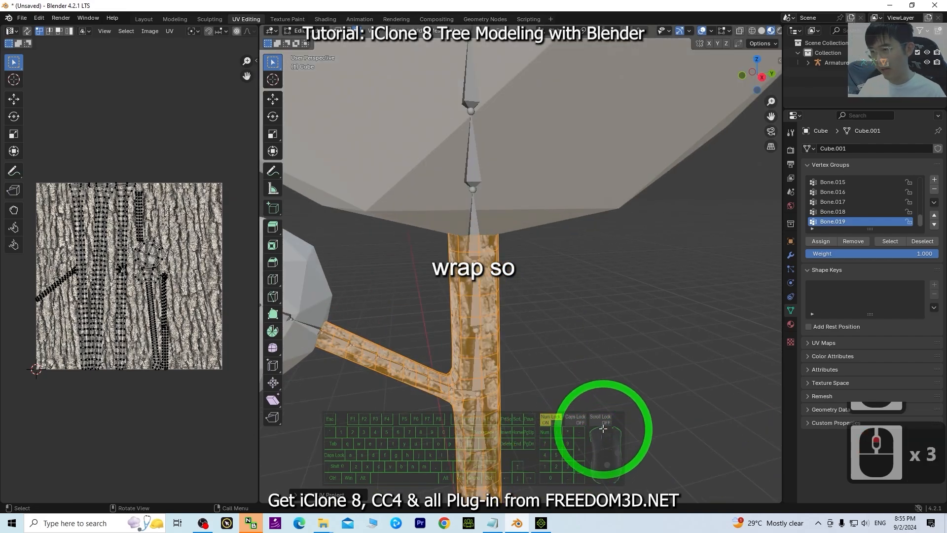
pyautogui.keyDown('shift'); pyautogui.moveTo(617, 409); pyautogui.dragTo(642, 320, button='middle'); pyautogui.keyUp('shift')
pyautogui.scroll(-1, 629, 357)
pyautogui.click(628, 359)
pyautogui.moveTo(613, 374); pyautogui.dragTo(649, 395, button='middle')
pyautogui.moveTo(495, 376); pyautogui.dragTo(641, 321, button='middle')
pyautogui.scroll(-5, 638, 267)
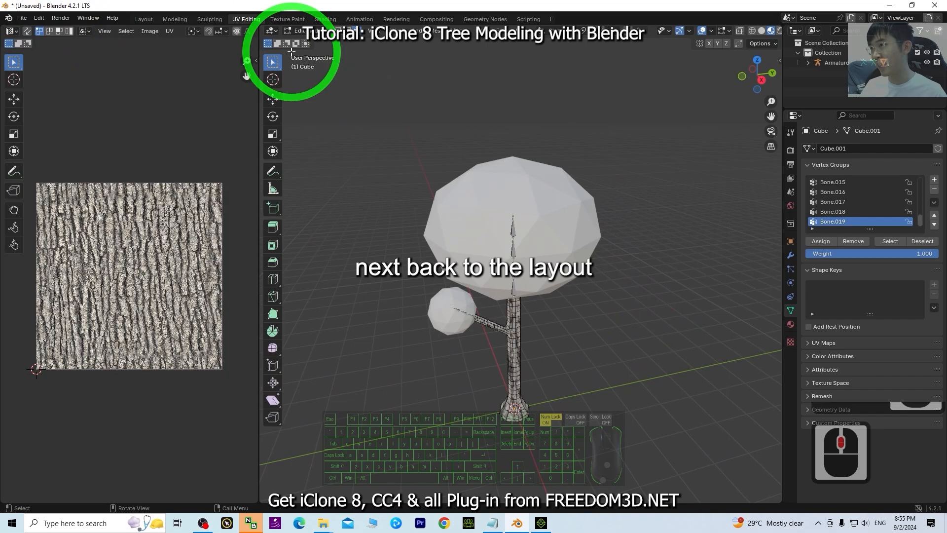
# Return to the Layout workspace and select the large foliage sphere in Object Mode
pyautogui.click(144, 19)
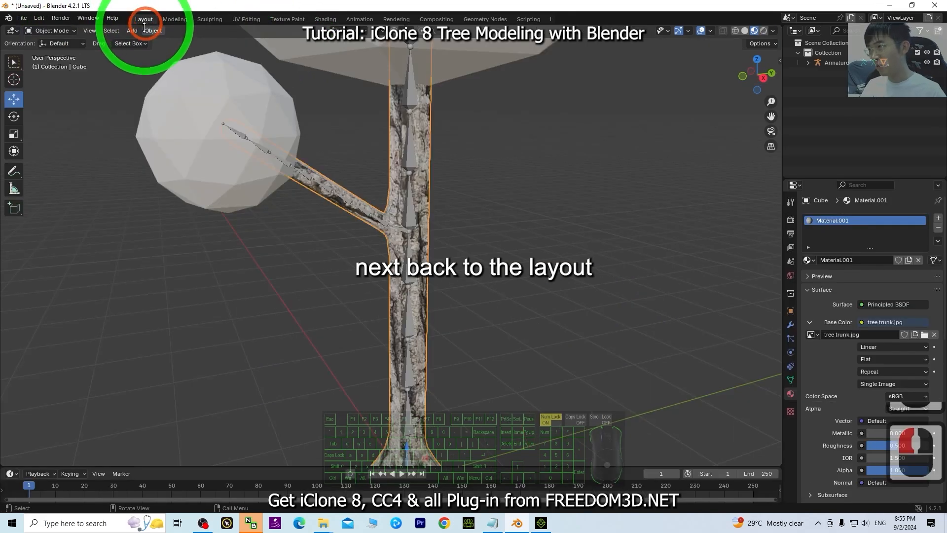
pyautogui.scroll(-4, 417, 152)
pyautogui.click(52, 30)
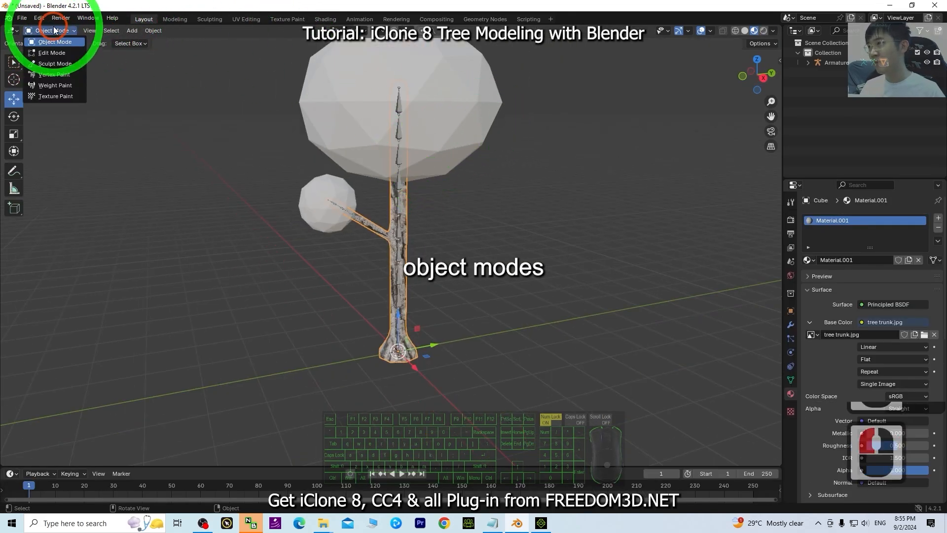
pyautogui.click(460, 95)
pyautogui.click(478, 95)
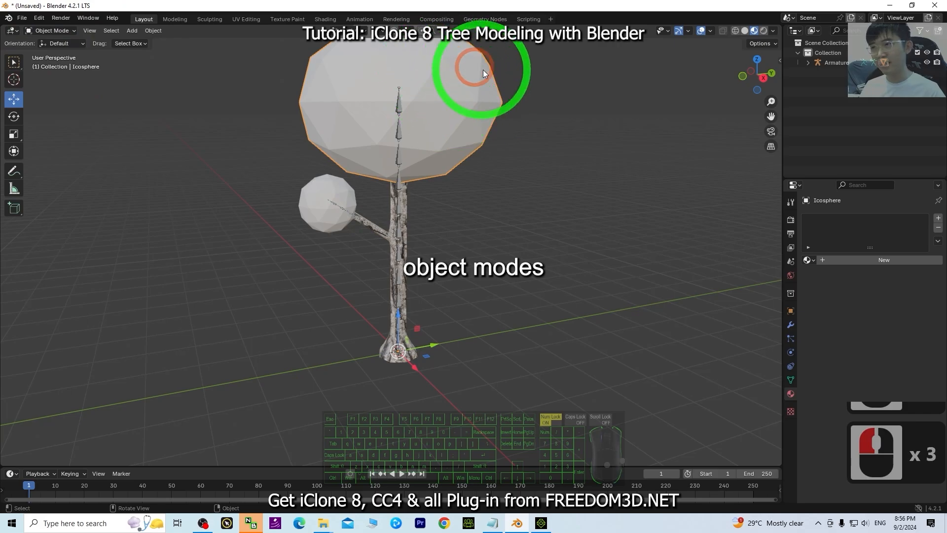
# Select the trunk and branch mesh and rename its material as trunk branch
pyautogui.click(405, 216)
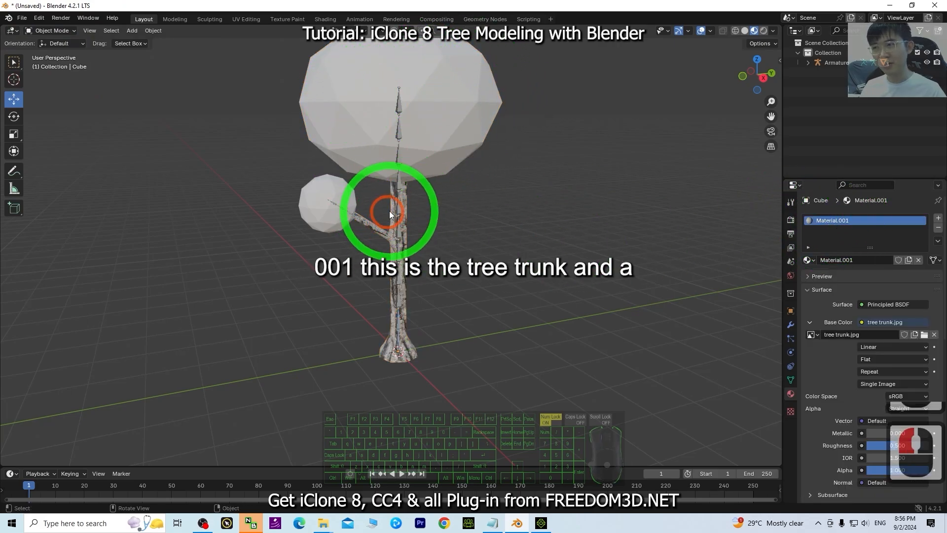
pyautogui.click(406, 210)
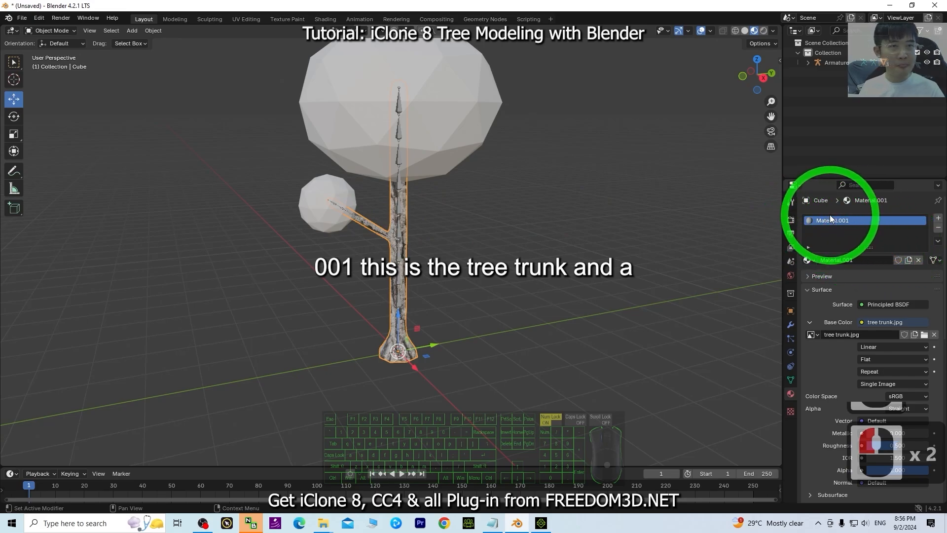
pyautogui.click(390, 225)
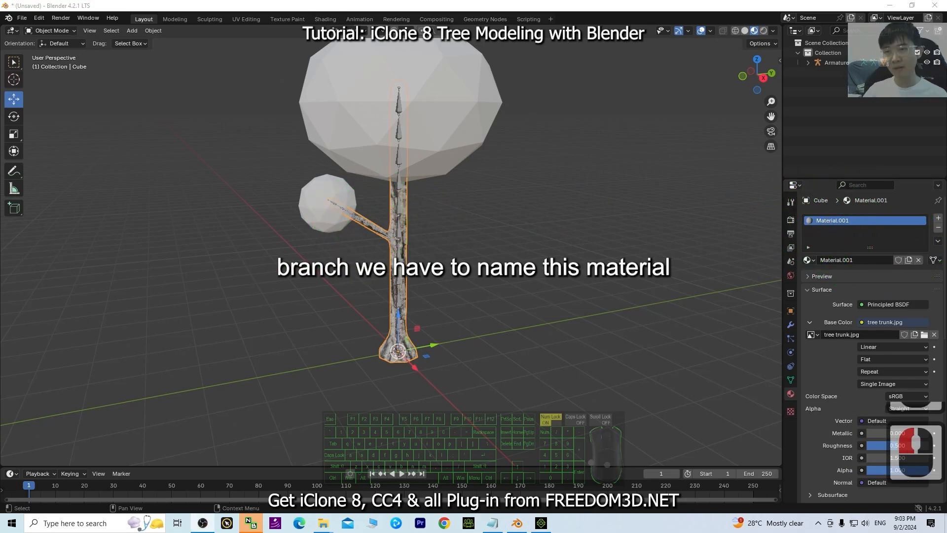
pyautogui.click(380, 232)
pyautogui.click(834, 222)
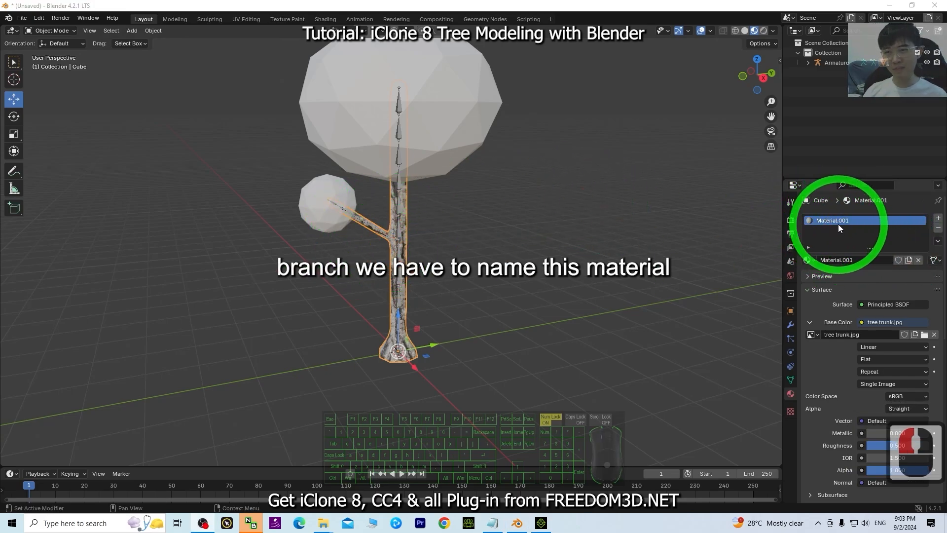
pyautogui.doubleClick(832, 220)
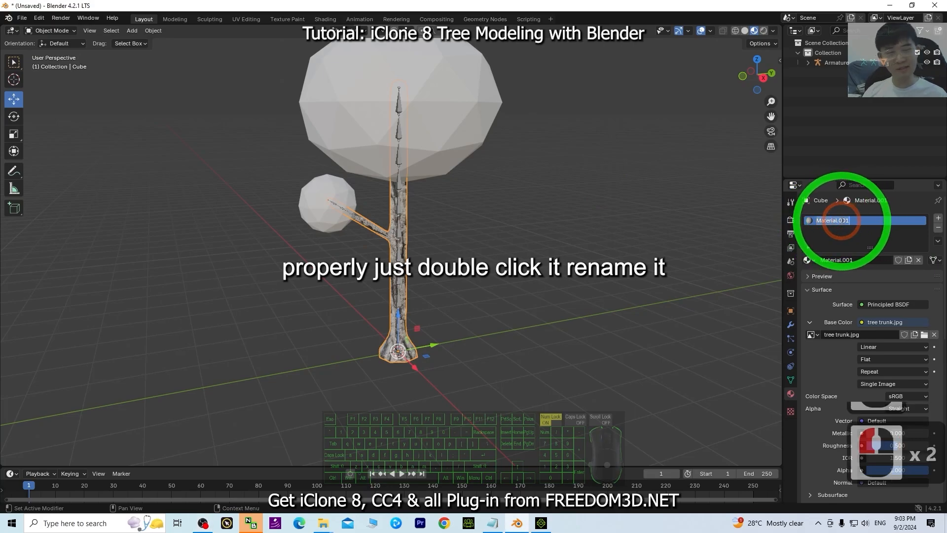
pyautogui.write('trunk')
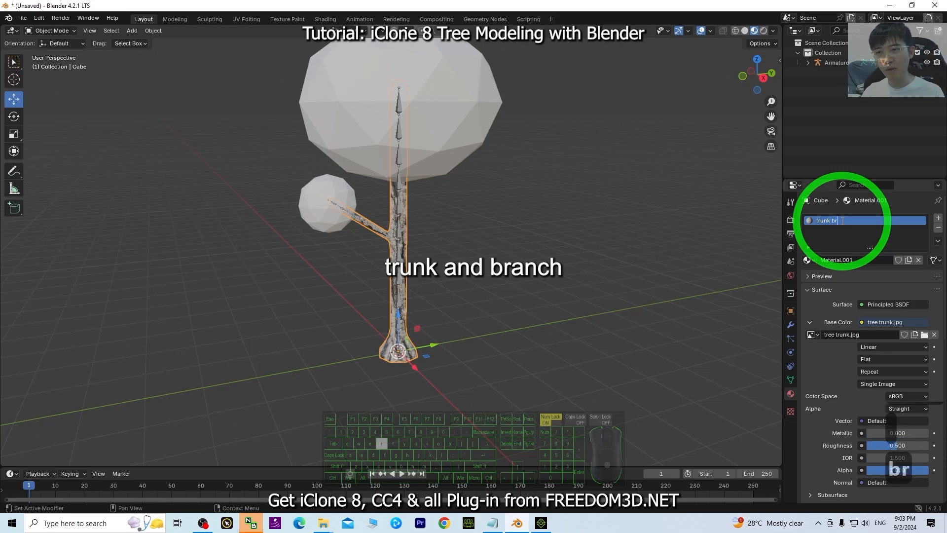
pyautogui.write(' brac')
pyautogui.press('BackSpace')
pyautogui.write('n')
pyautogui.press('Left')
pyautogui.press('Left')
pyautogui.press('Left')
pyautogui.press('Left')
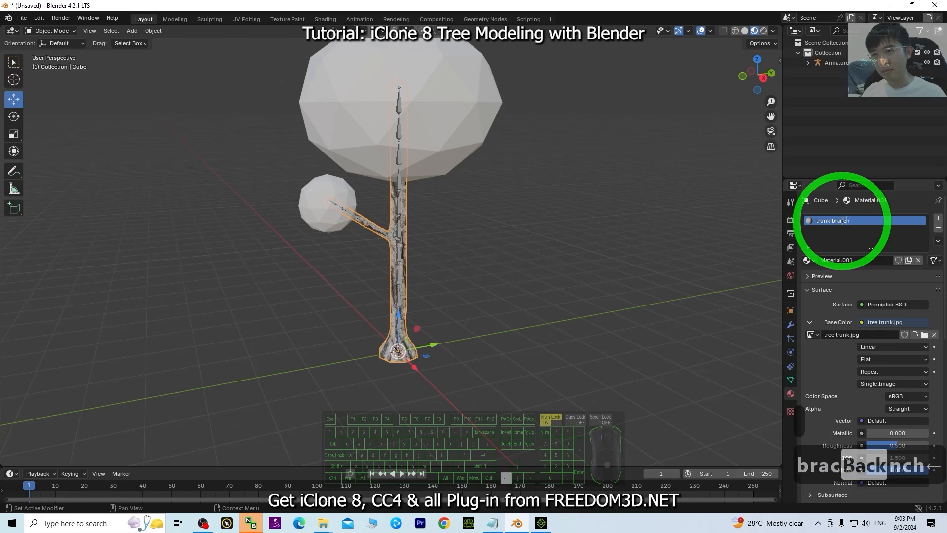
pyautogui.press('Right')
pyautogui.press('Right')
pyautogui.press('Right')
pyautogui.press('Right')
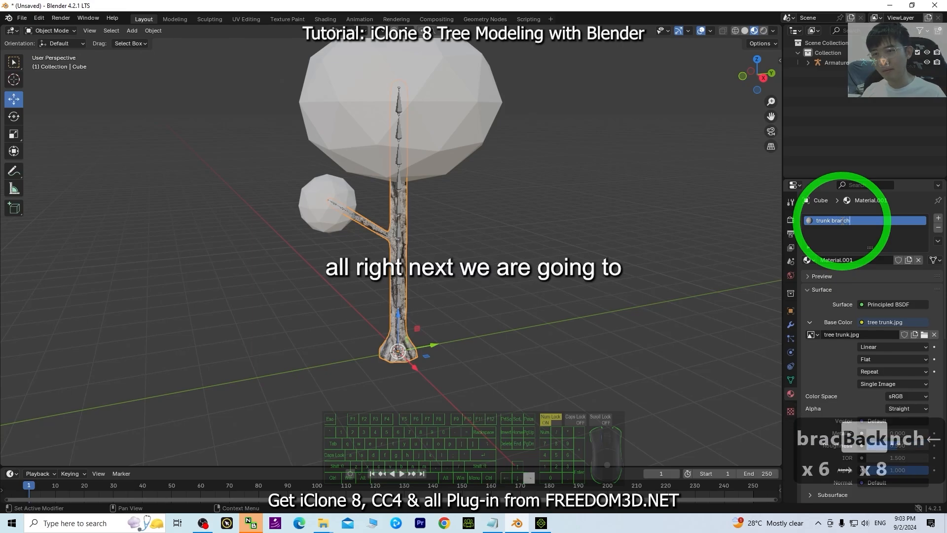
pyautogui.click(453, 247)
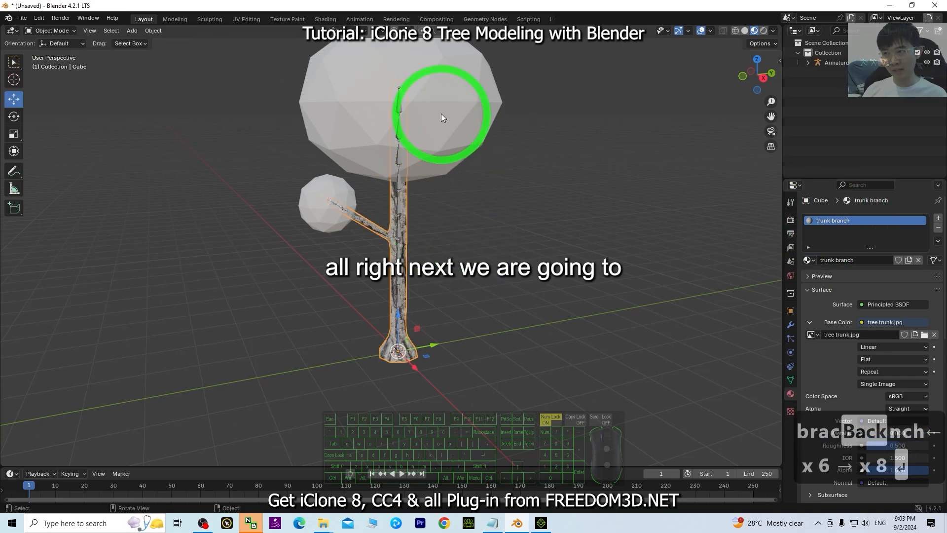
# Select the large foliage sphere and add a new material to it
pyautogui.click(462, 124)
pyautogui.scroll(2, 441, 133)
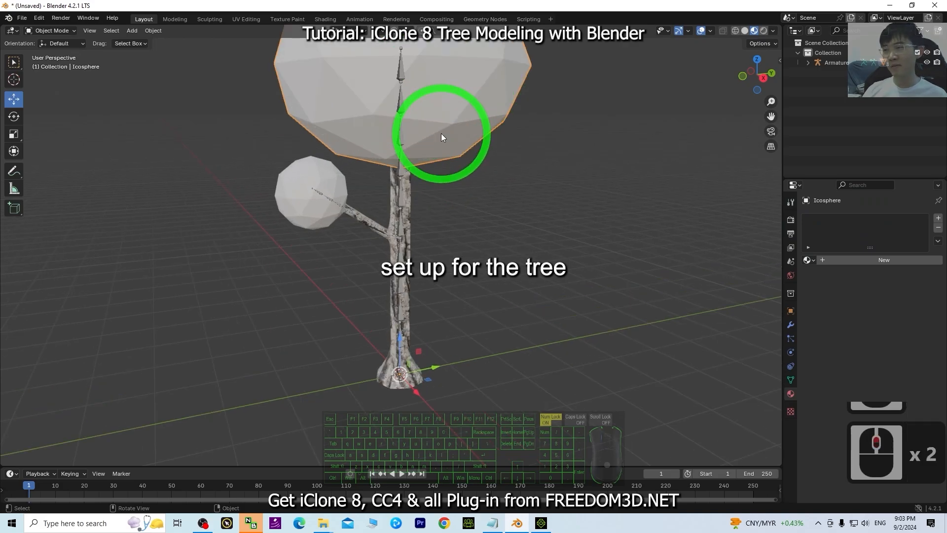
pyautogui.scroll(-2, 495, 155)
pyautogui.keyDown('shift'); pyautogui.moveTo(495, 156); pyautogui.dragTo(494, 212, button='middle'); pyautogui.keyUp('shift')
pyautogui.moveTo(436, 185); pyautogui.dragTo(456, 174)
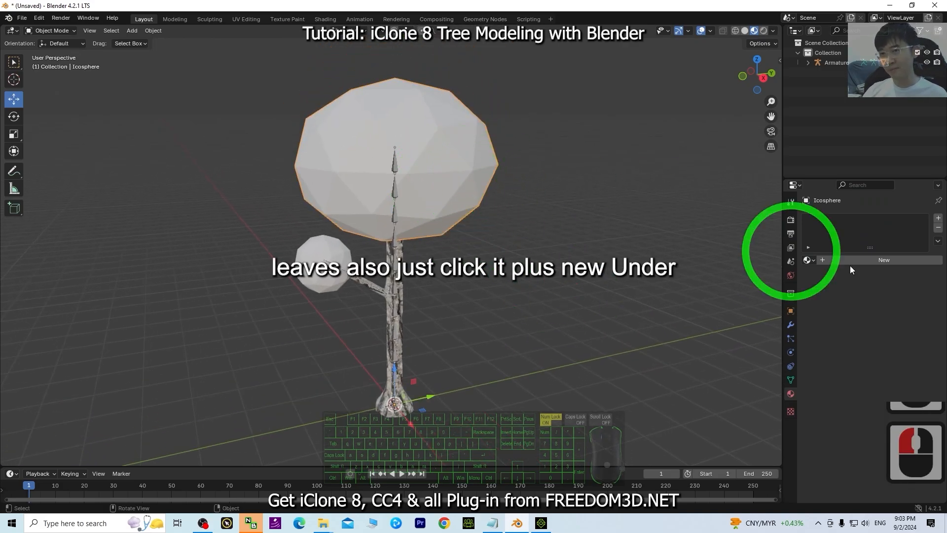
pyautogui.click(883, 262)
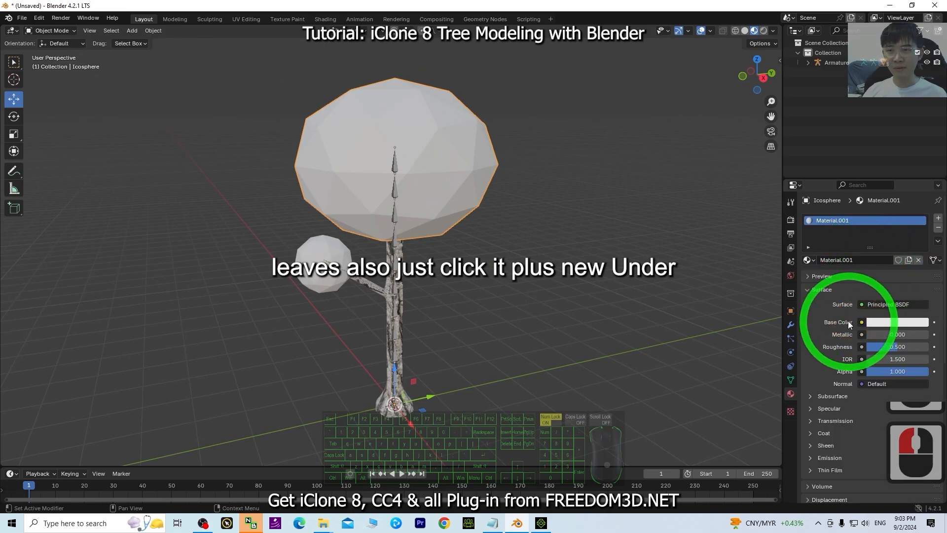
# Set the large foliage sphere's base color to an image texture using tree leaves.jpg from the Desktop folder
pyautogui.click(861, 322)
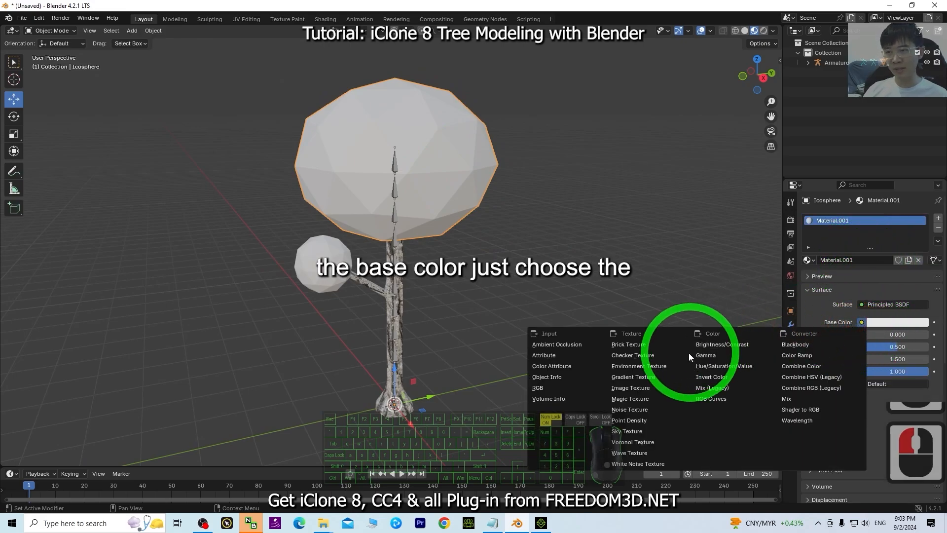
pyautogui.click(630, 388)
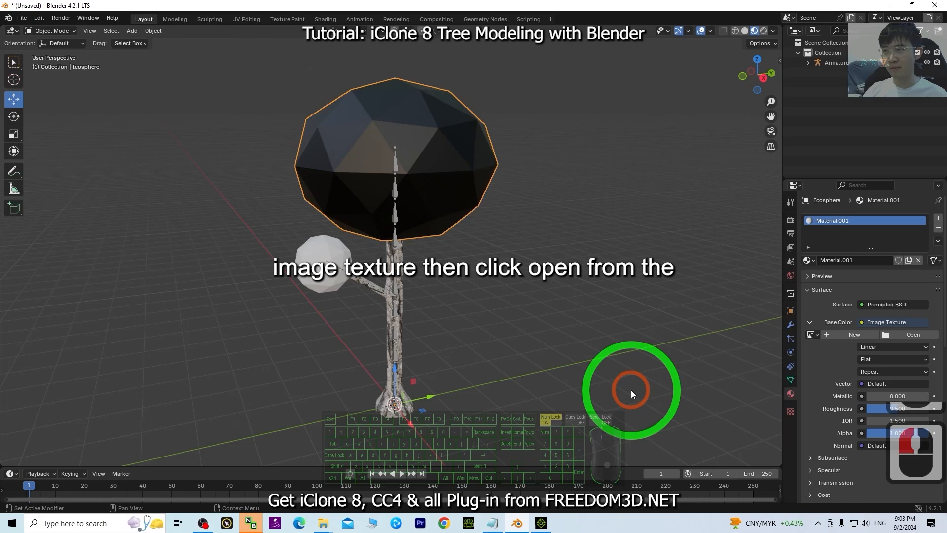
pyautogui.click(913, 334)
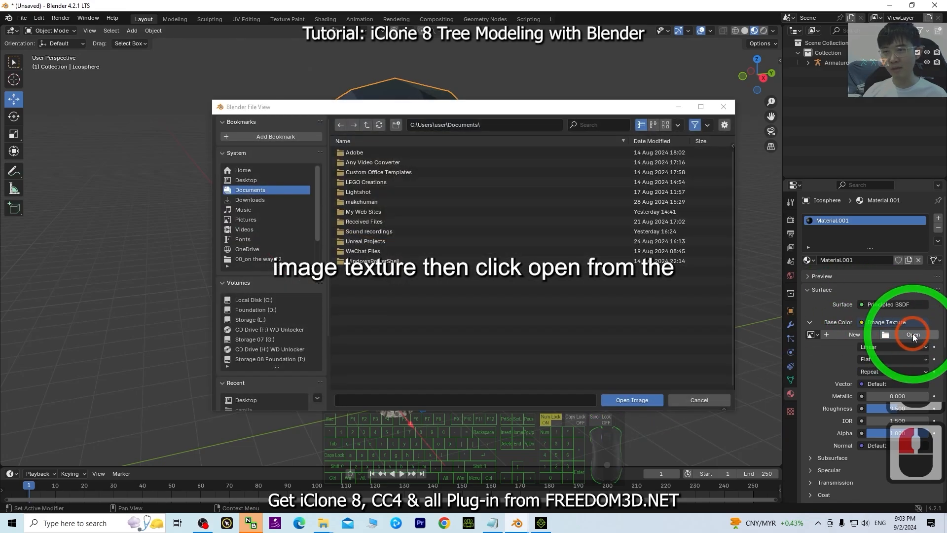
pyautogui.click(244, 180)
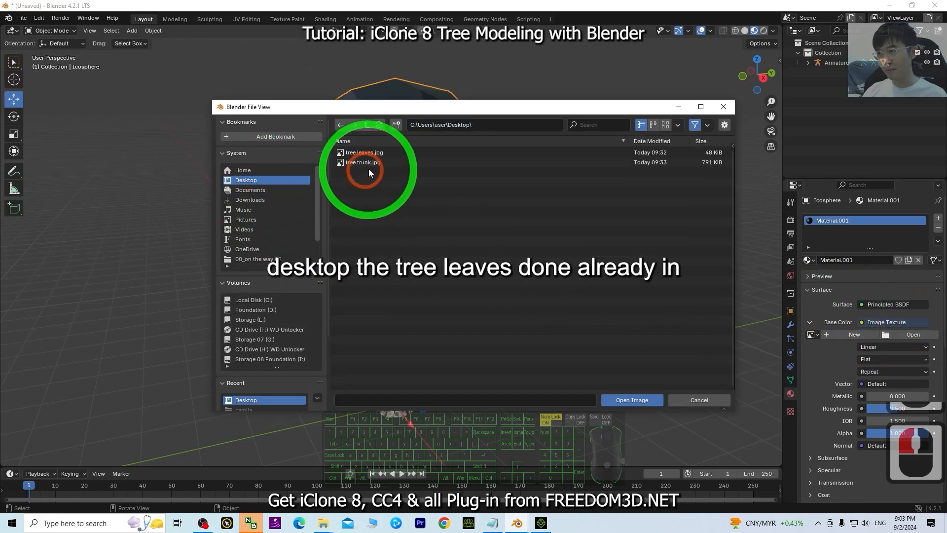
pyautogui.doubleClick(358, 154)
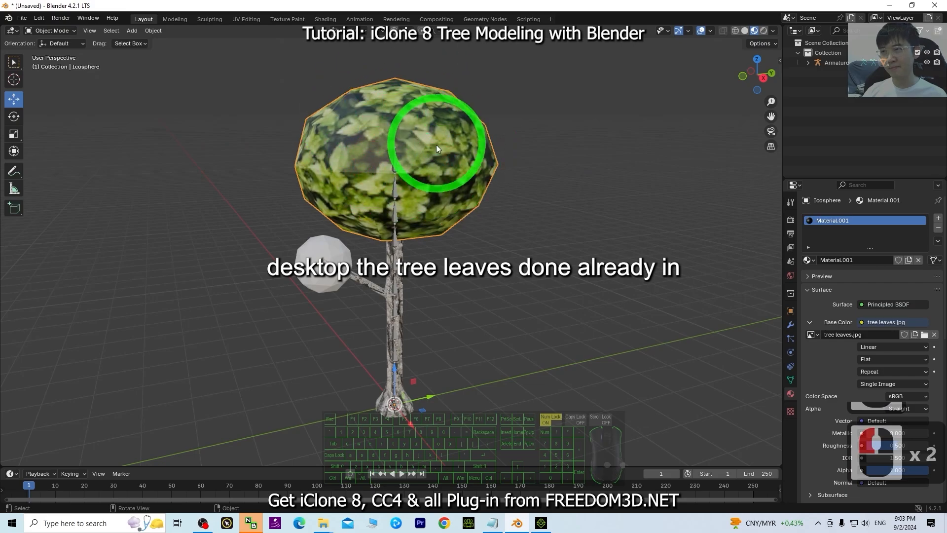
pyautogui.moveTo(474, 280); pyautogui.dragTo(447, 124, button='middle')
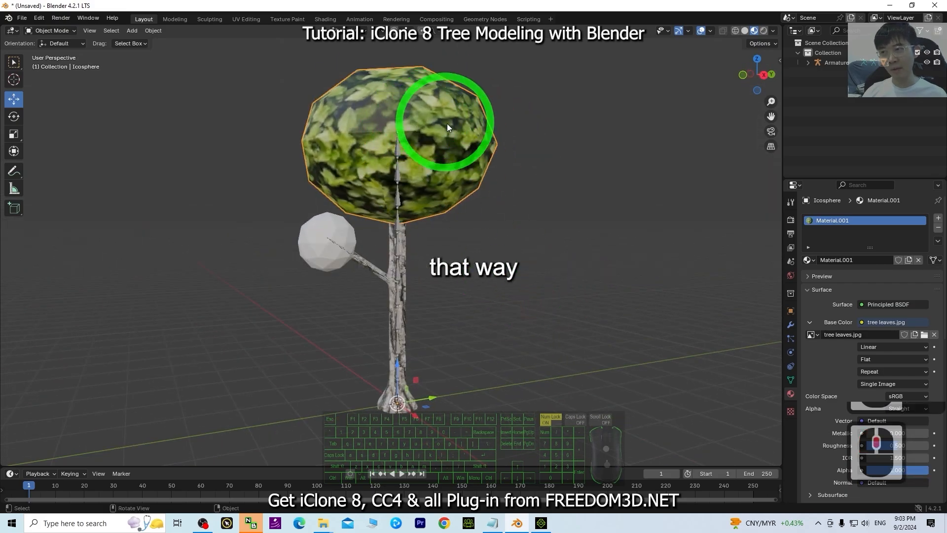
pyautogui.moveTo(451, 166); pyautogui.dragTo(434, 138, button='middle')
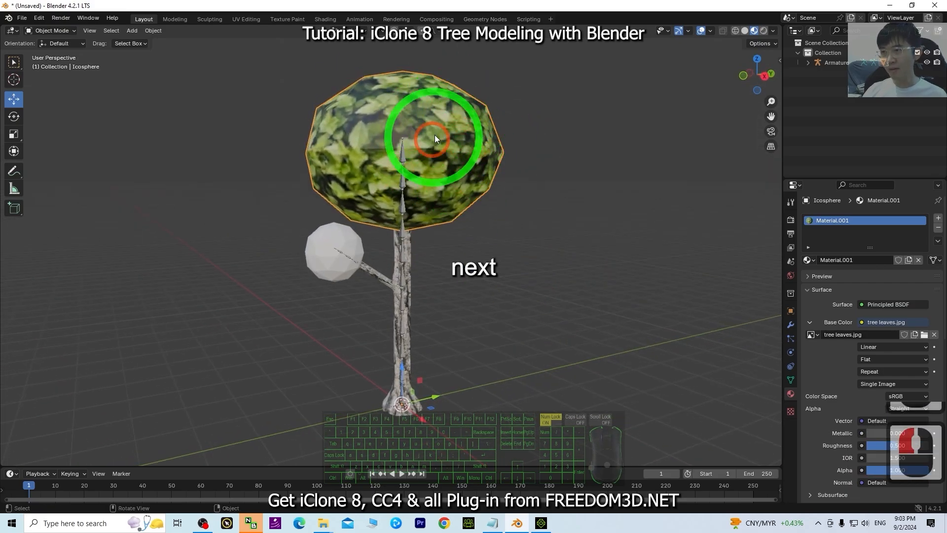
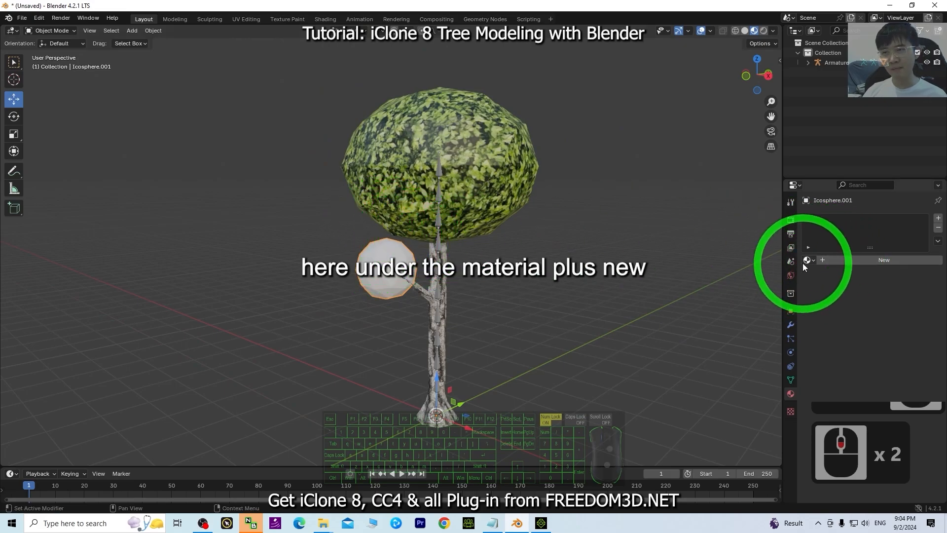
pyautogui.click(856, 261)
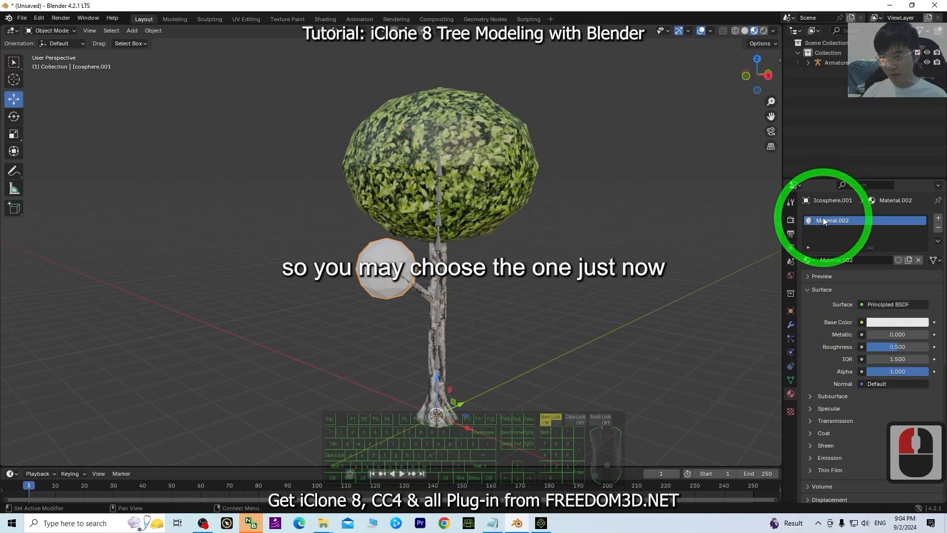
pyautogui.click(810, 260)
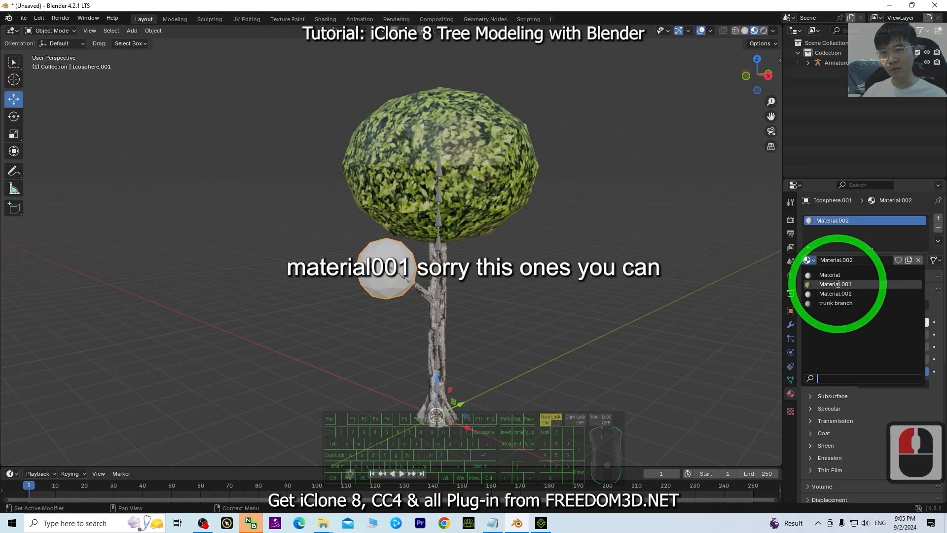
pyautogui.click(837, 220)
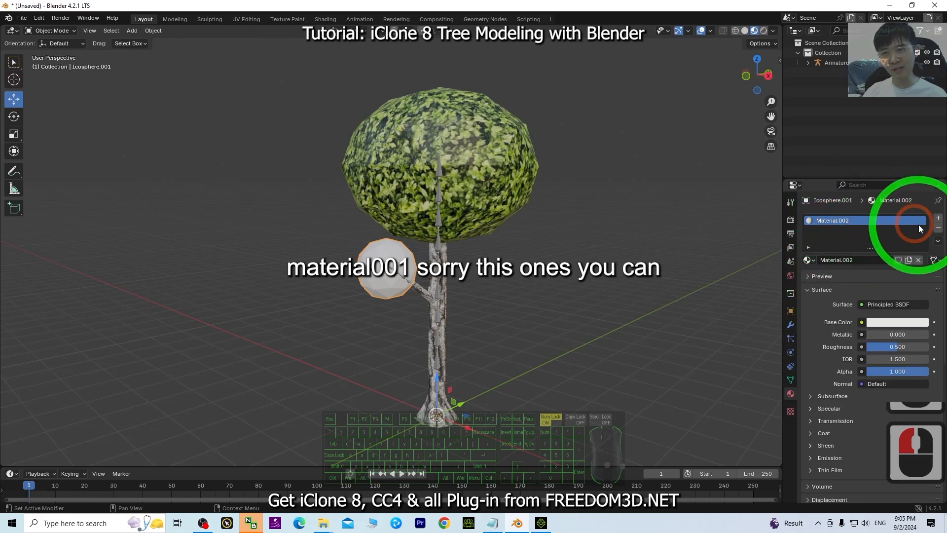
pyautogui.click(938, 228)
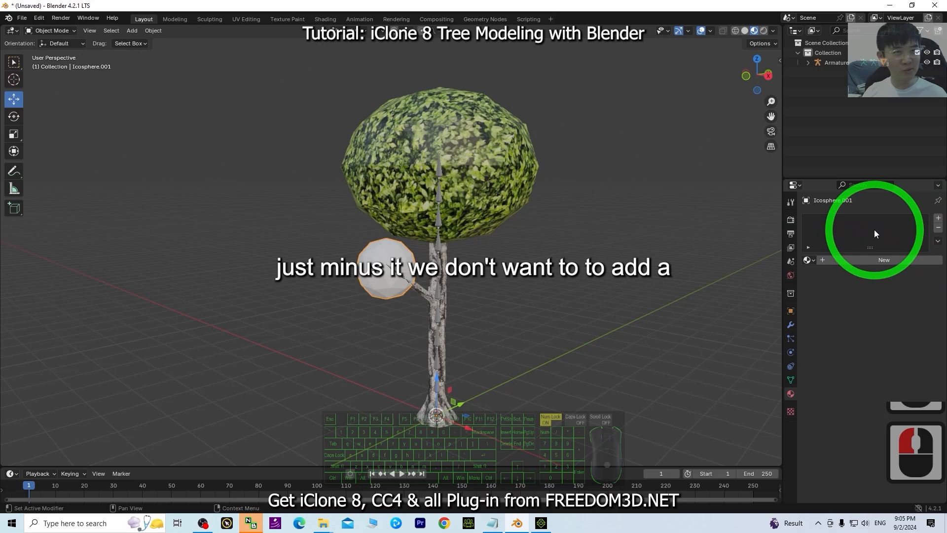
# Assign the large sphere's existing Material.001 to the small foliage sphere and rename it as leaves
pyautogui.click(808, 260)
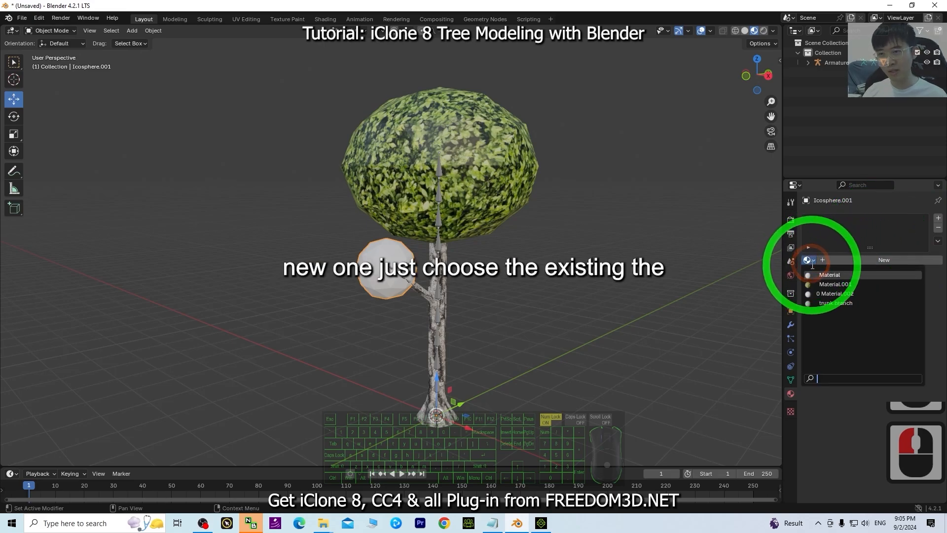
pyautogui.click(828, 285)
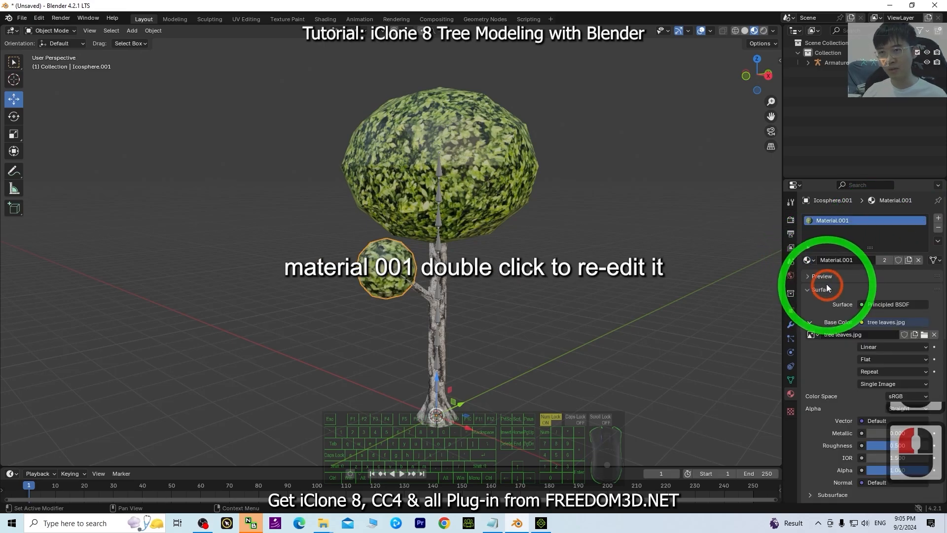
pyautogui.doubleClick(833, 221)
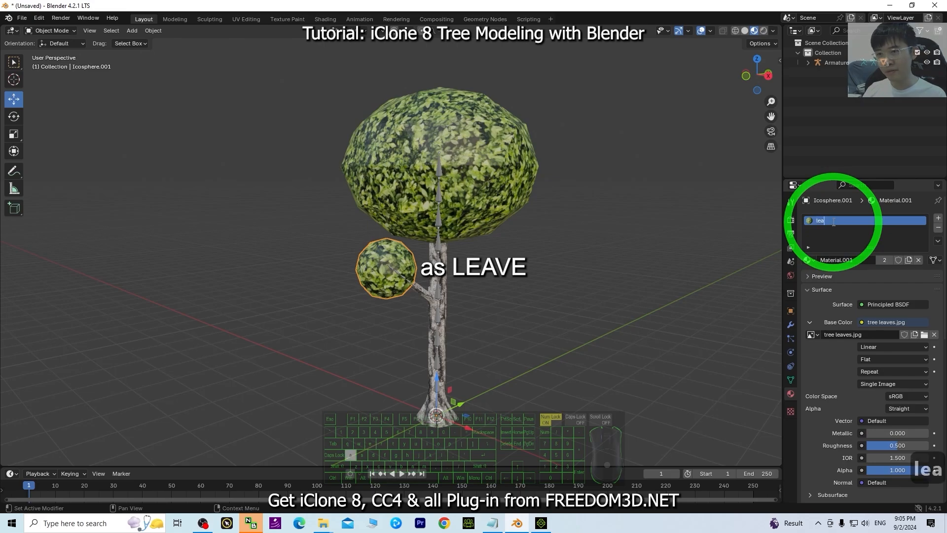
pyautogui.write('s')
pyautogui.press('Return')
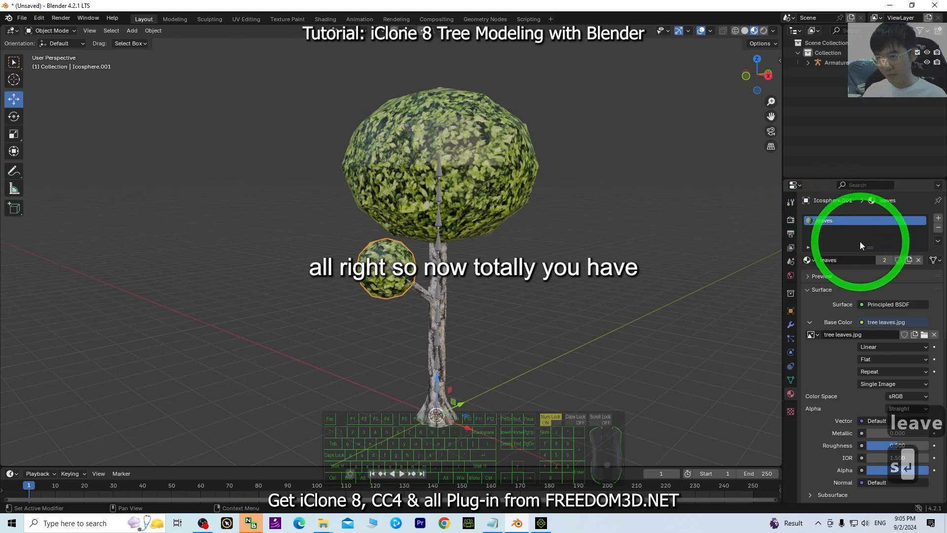
pyautogui.click(808, 260)
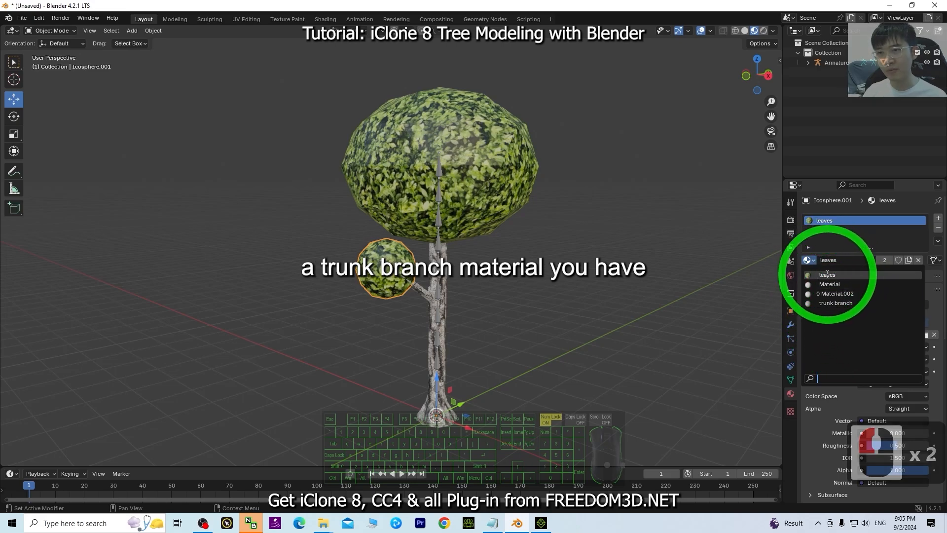
pyautogui.click(849, 238)
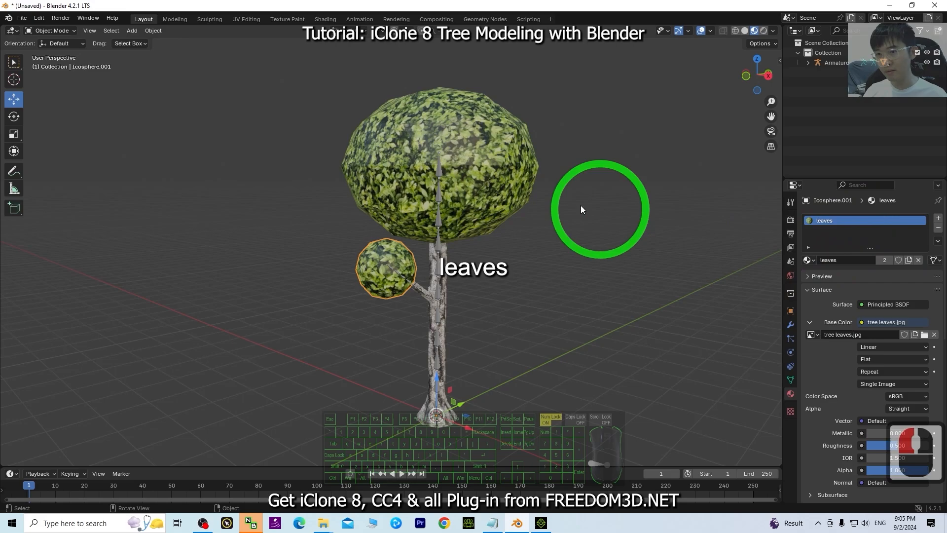
# Switch to the UV Editing workspace with the small foliage sphere and clear its mesh selection
pyautogui.scroll(3, 398, 277)
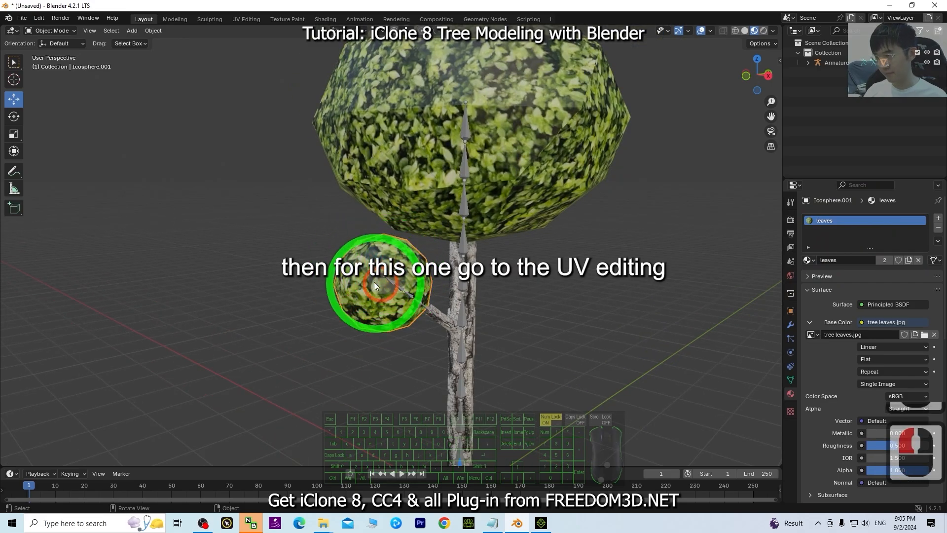
pyautogui.click(242, 18)
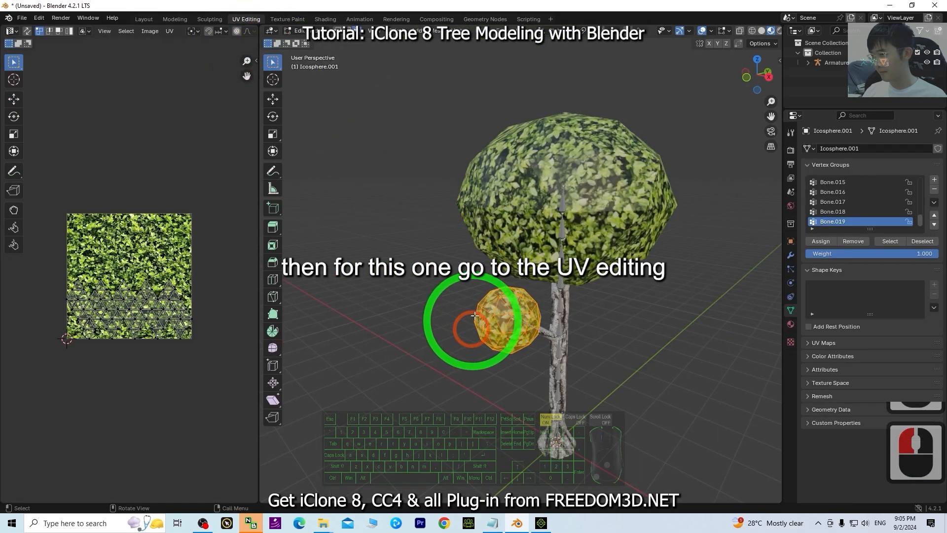
pyautogui.scroll(2, 666, 346)
pyautogui.keyDown('shift'); pyautogui.moveTo(616, 363); pyautogui.dragTo(550, 289, button='middle'); pyautogui.keyUp('shift')
pyautogui.scroll(2, 529, 302)
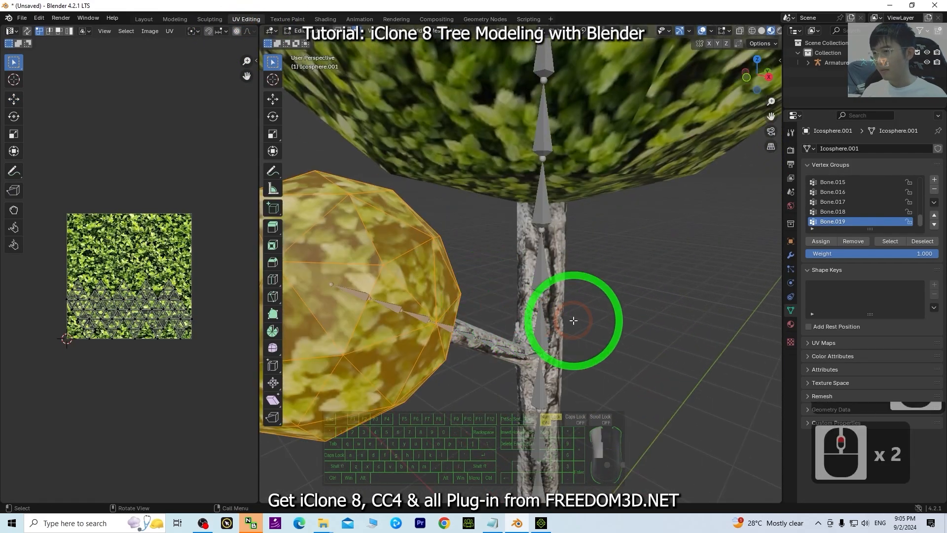
pyautogui.click(578, 322)
pyautogui.scroll(-2, 622, 352)
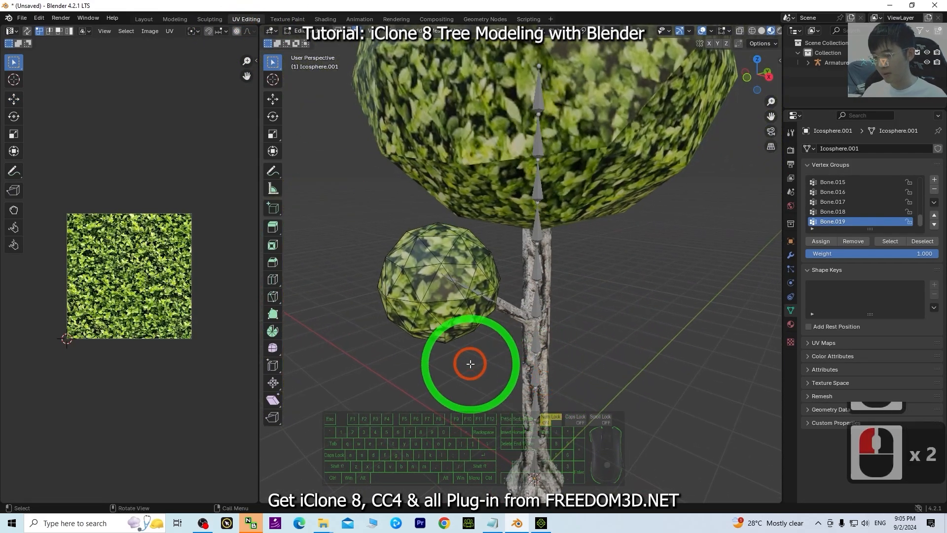
# Select the small foliage sphere's entire mesh and unwrap it with Smart UV Project using the default settings
pyautogui.press('a')
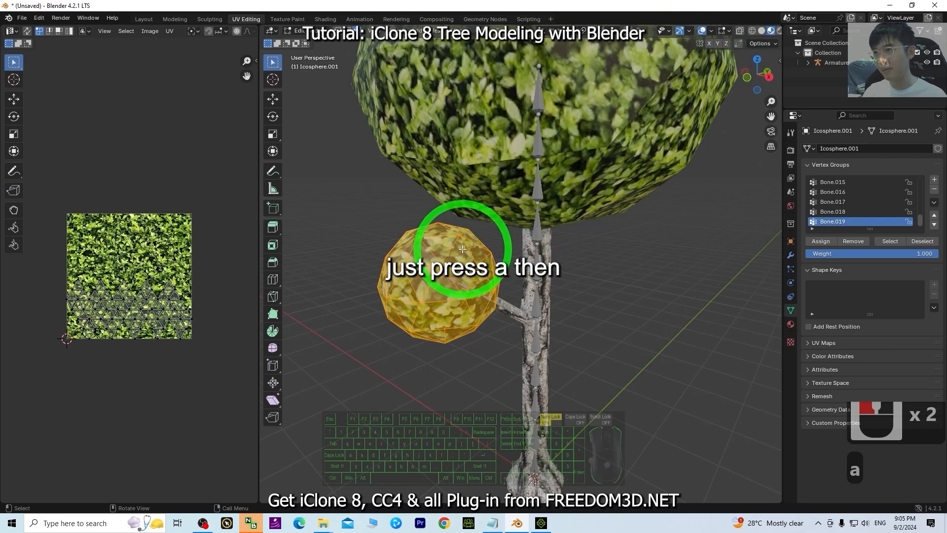
pyautogui.click(521, 31)
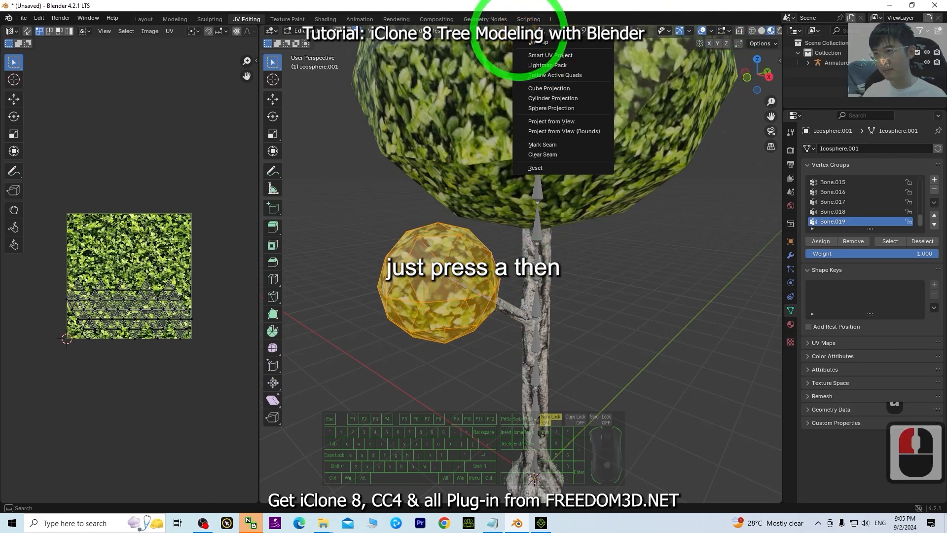
pyautogui.click(553, 55)
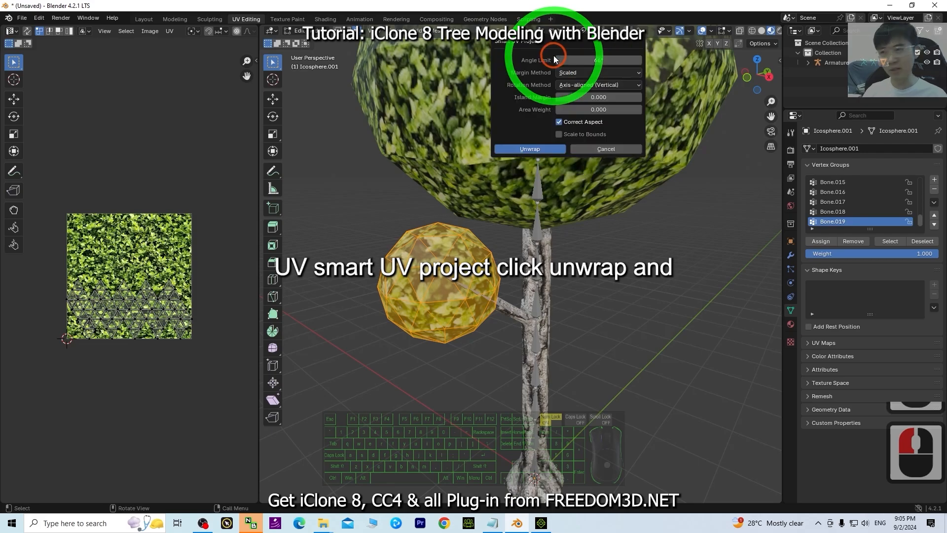
pyautogui.click(516, 148)
pyautogui.scroll(-2, 617, 294)
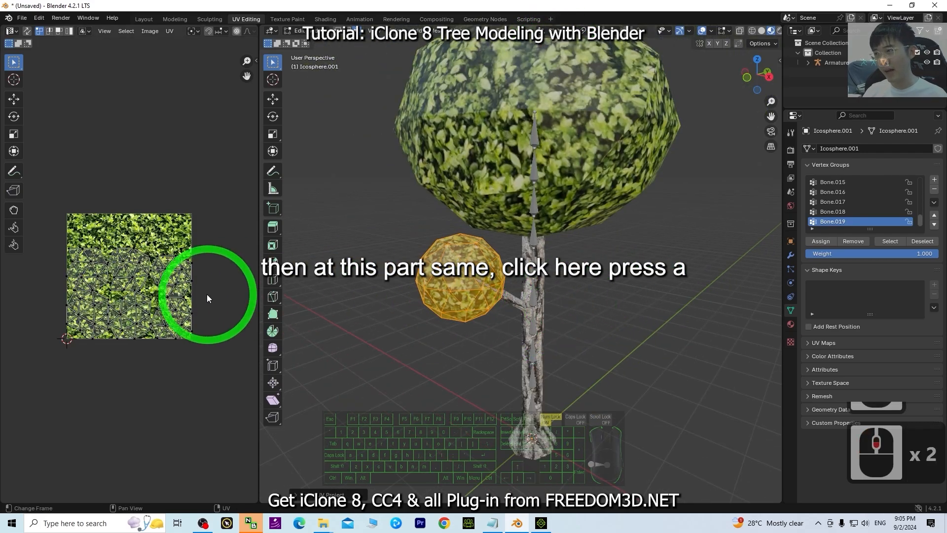
# Select all UV islands of the small foliage sphere and scale them down to a little over half their size
pyautogui.click(237, 264)
pyautogui.click(227, 267)
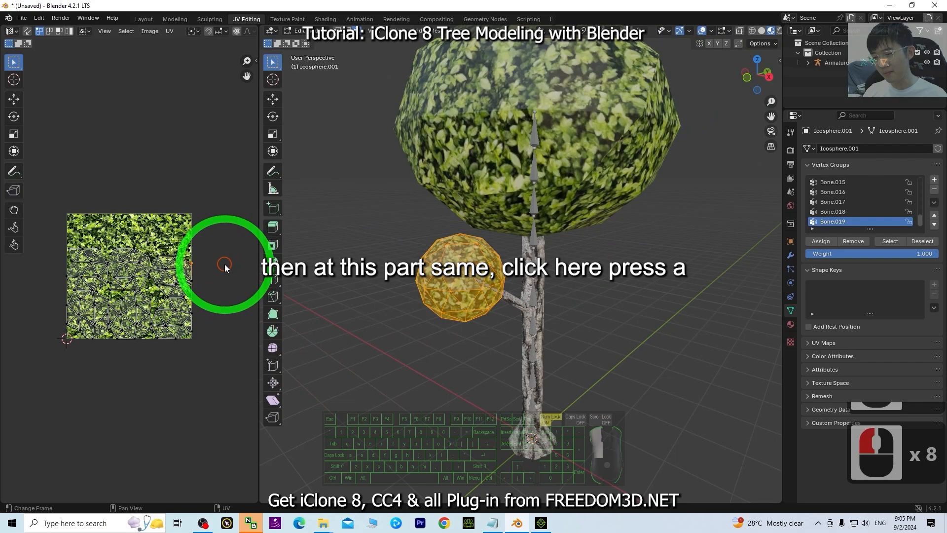
pyautogui.click(224, 266)
pyautogui.press('a')
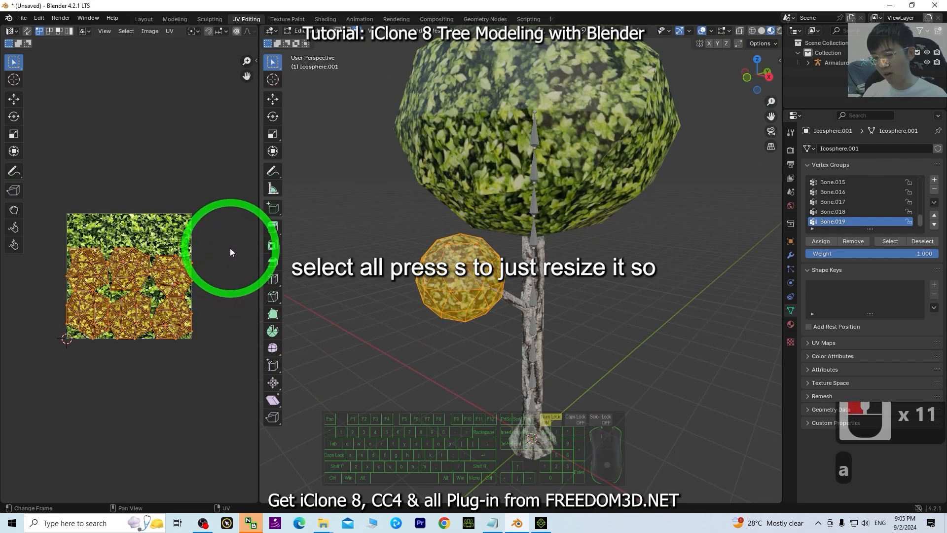
pyautogui.press('s')
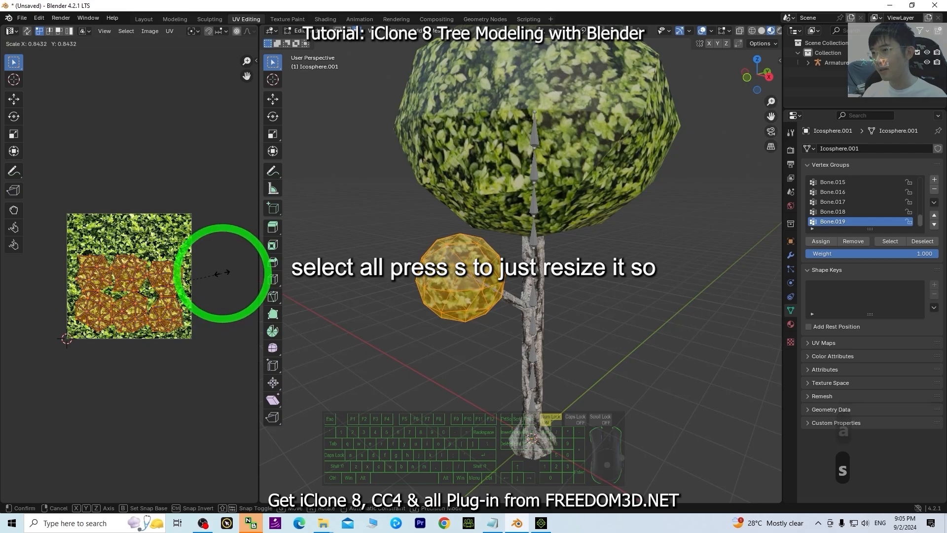
pyautogui.click(207, 275)
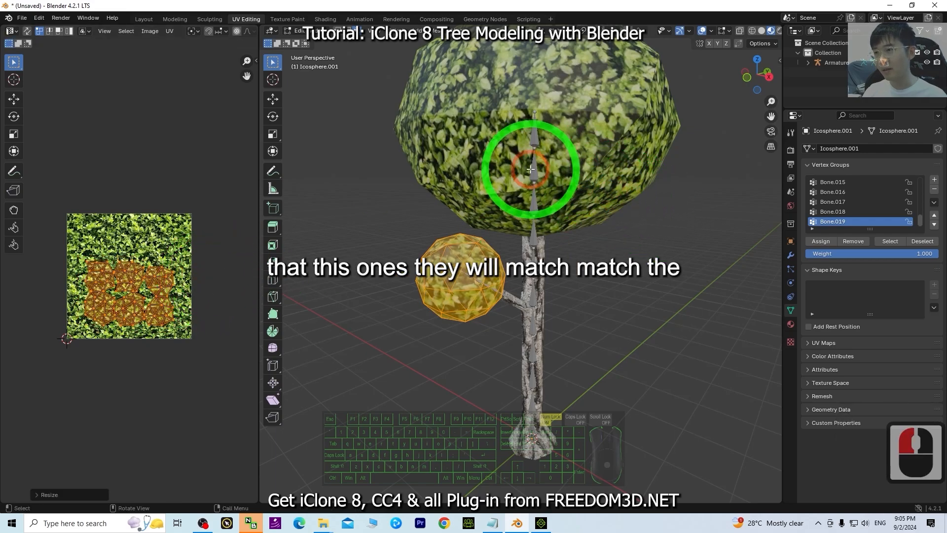
pyautogui.press('s')
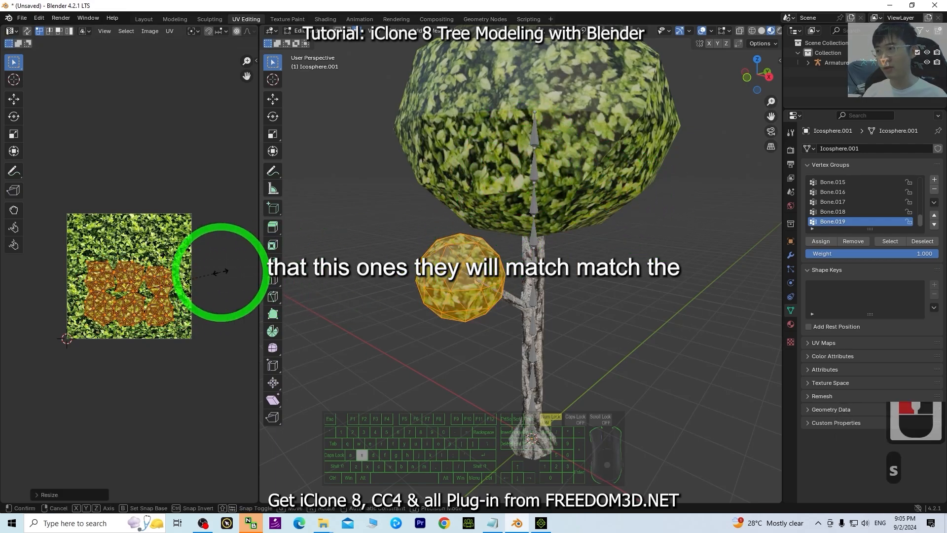
pyautogui.click(226, 269)
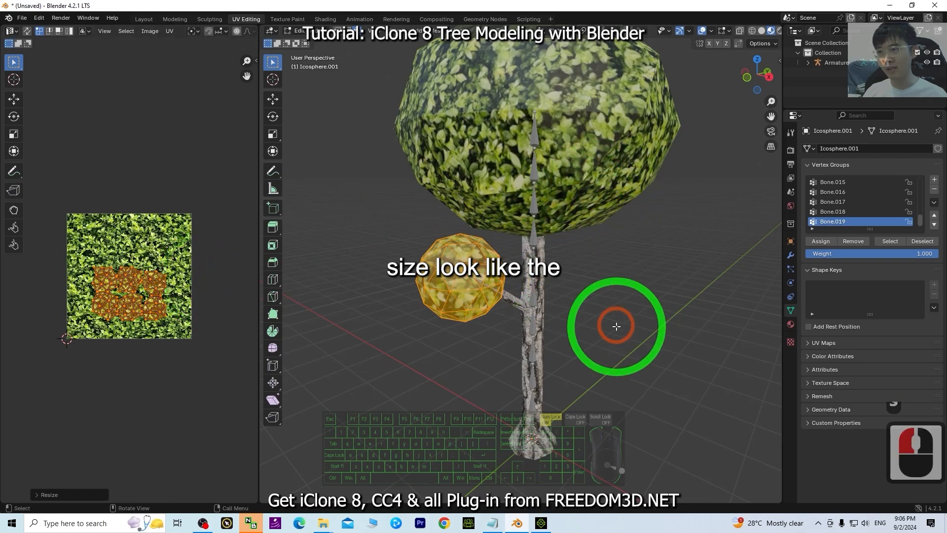
# Clear the small foliage sphere's mesh selection, check its leaf texture against the large sphere, and return to the Layout workspace
pyautogui.click(617, 326)
pyautogui.moveTo(708, 309); pyautogui.dragTo(673, 309, button='middle')
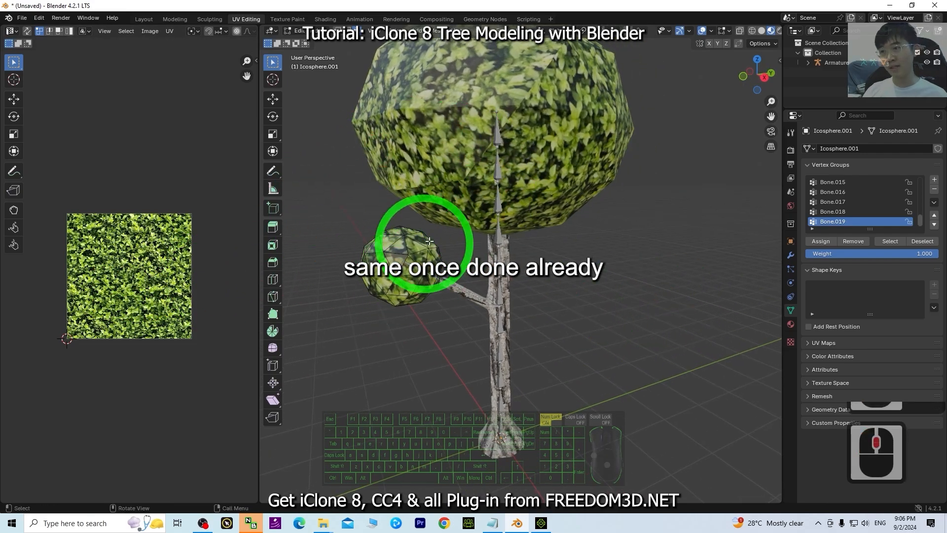
pyautogui.scroll(-2, 548, 308)
pyautogui.moveTo(598, 340); pyautogui.dragTo(612, 347, button='middle')
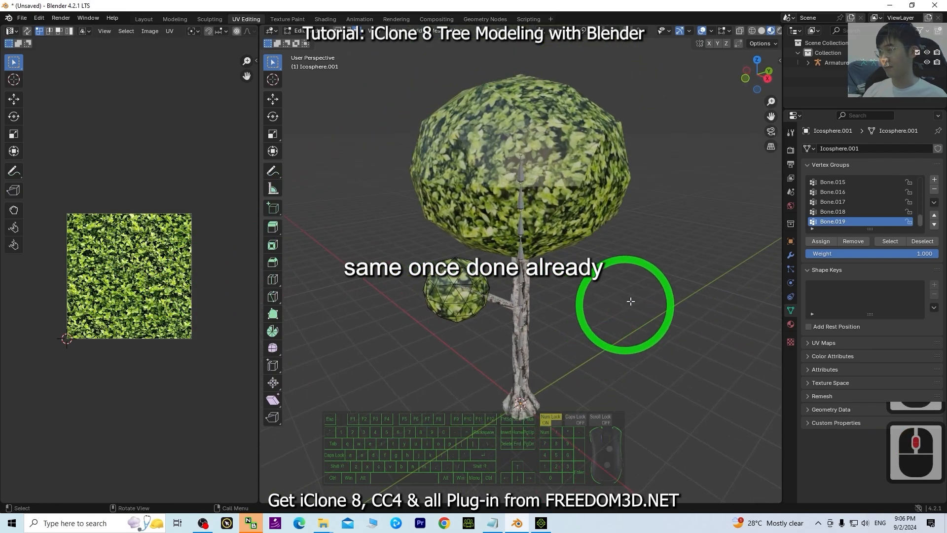
pyautogui.click(144, 19)
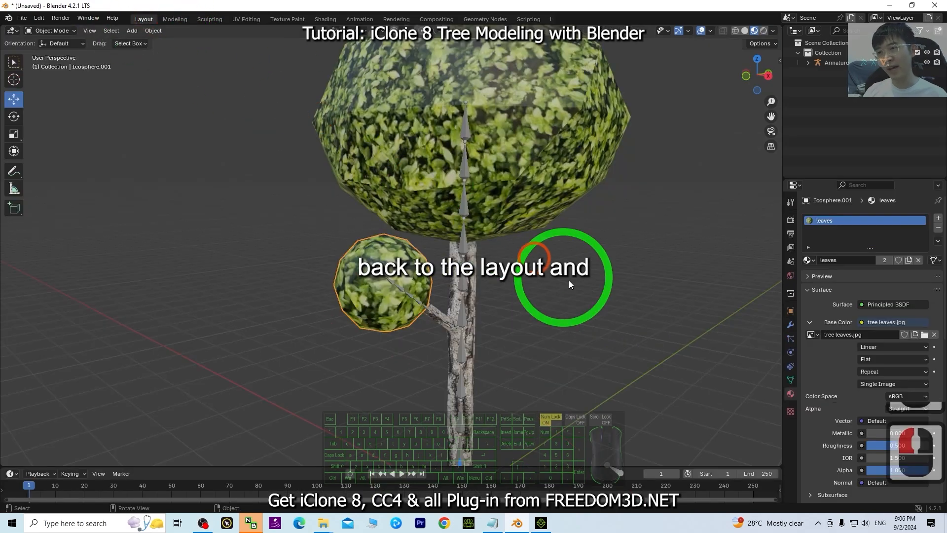
# Select all objects of the tree, including the armature, and apply all their transforms (location, rotation and scale)
pyautogui.scroll(-4, 577, 311)
pyautogui.click(558, 284)
pyautogui.click(555, 275)
pyautogui.scroll(1, 542, 276)
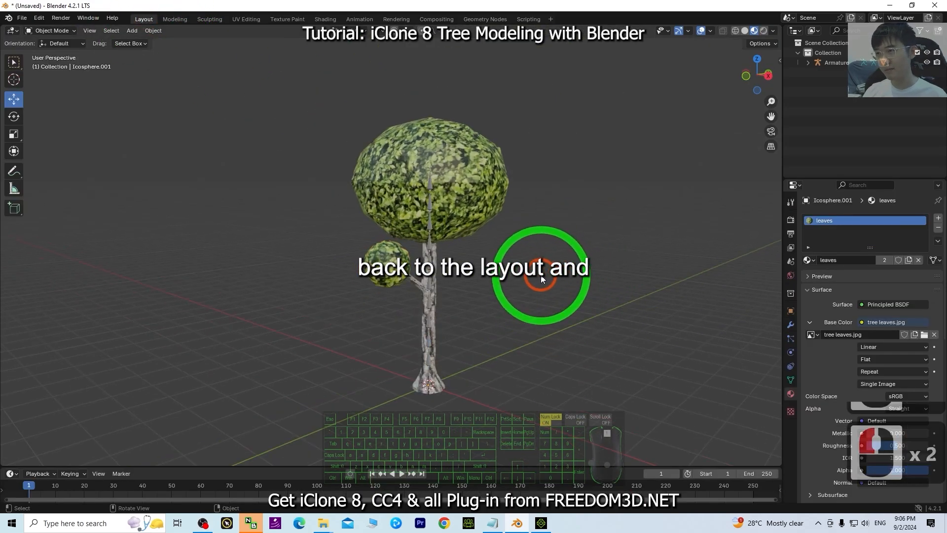
pyautogui.scroll(-2, 545, 277)
pyautogui.moveTo(538, 271); pyautogui.dragTo(529, 281, button='middle')
pyautogui.scroll(2, 540, 315)
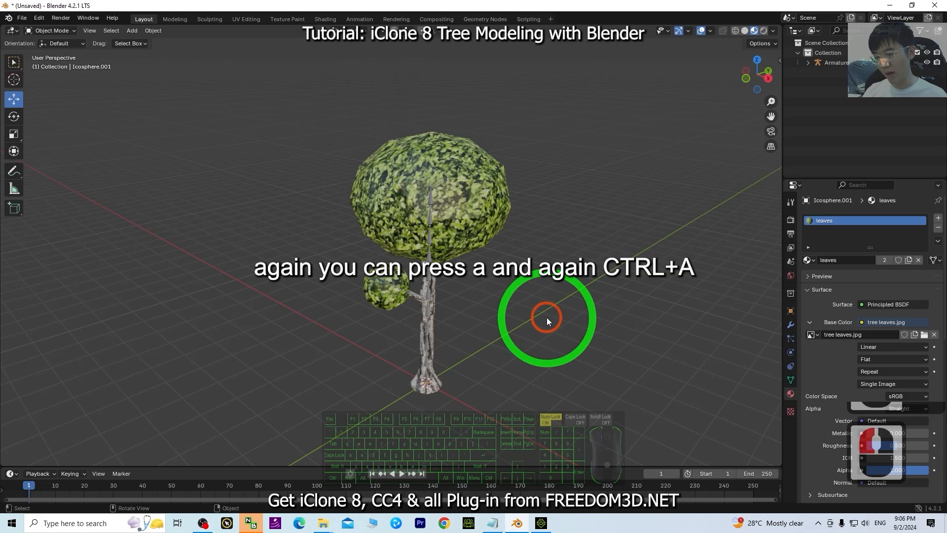
pyautogui.press('a')
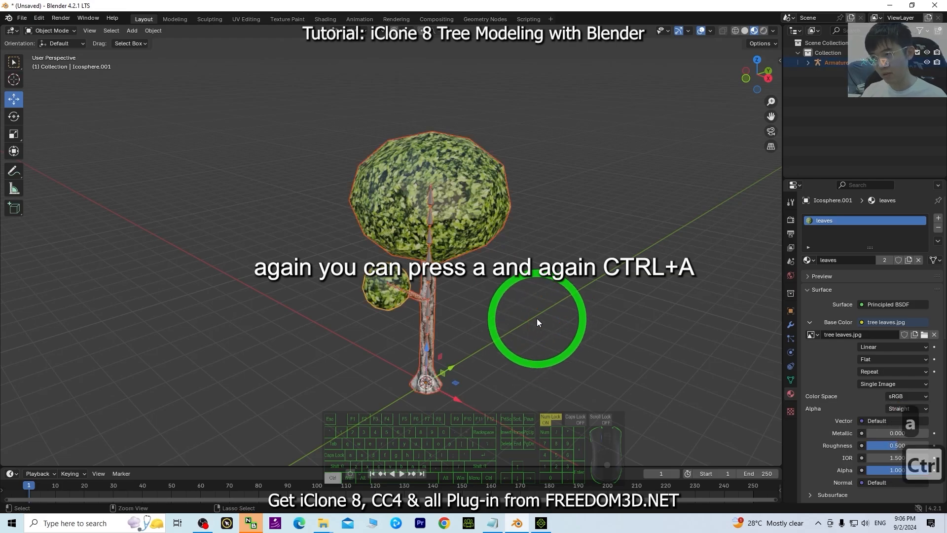
pyautogui.hotkey('ctrl', 'a')
pyautogui.click(484, 320)
# Save the scene on the Desktop as a blend file named tree 02
pyautogui.moveTo(400, 6); pyautogui.dragTo(501, 41)
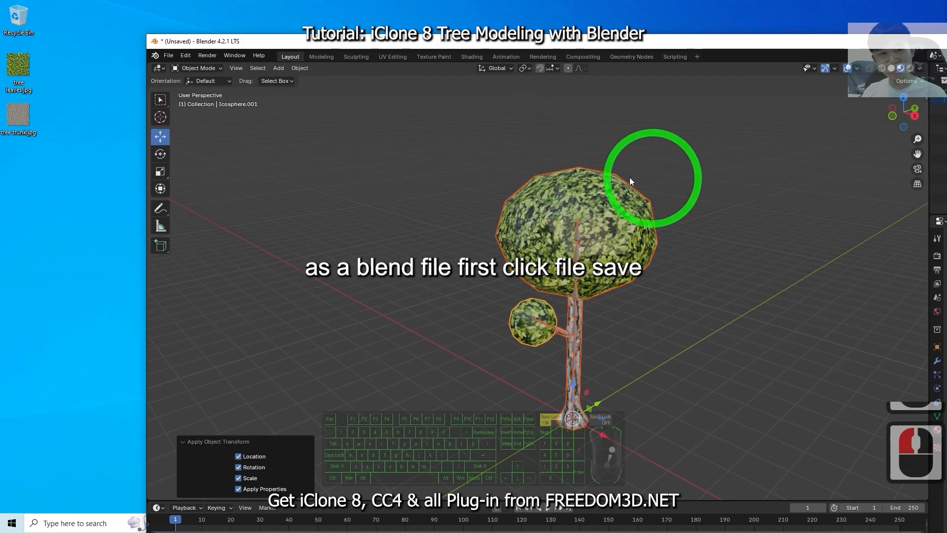
pyautogui.click(169, 55)
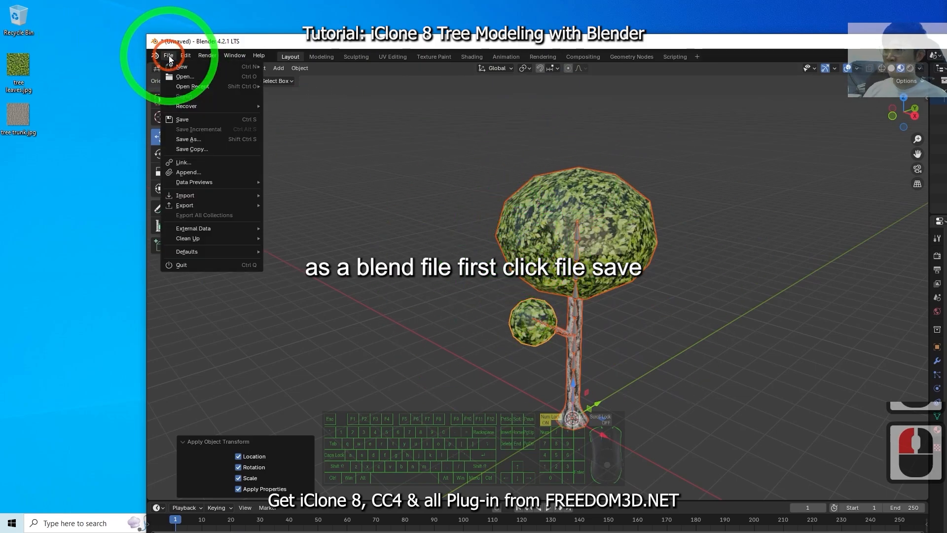
pyautogui.click(200, 141)
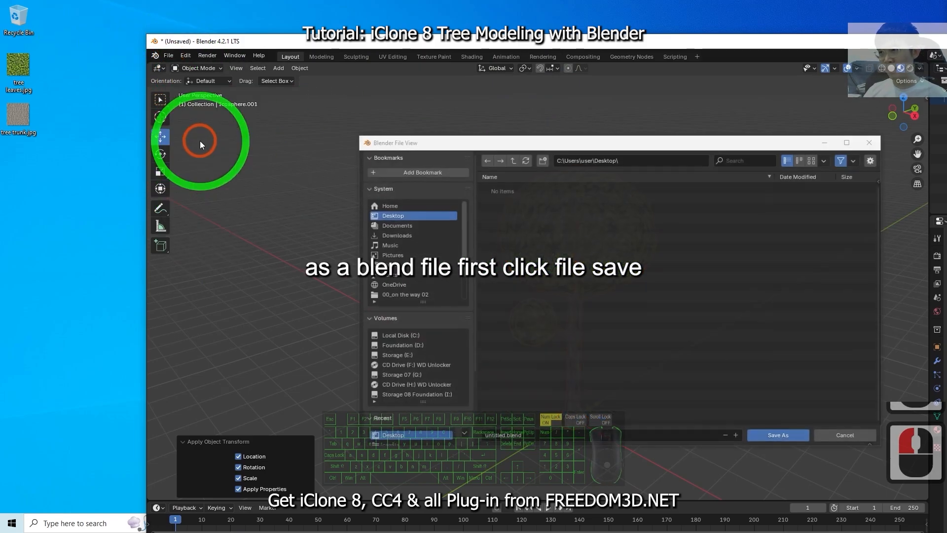
pyautogui.click(397, 216)
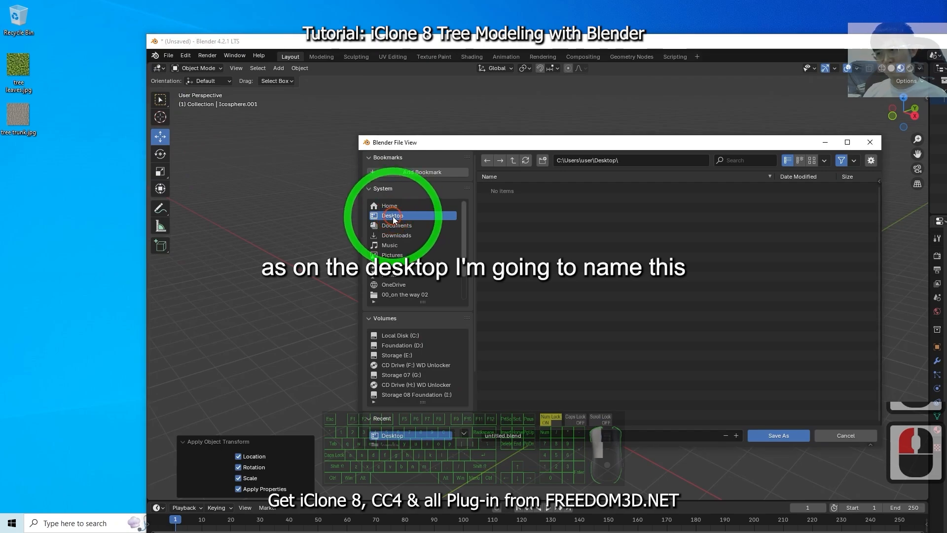
pyautogui.doubleClick(520, 434)
pyautogui.write('tr')
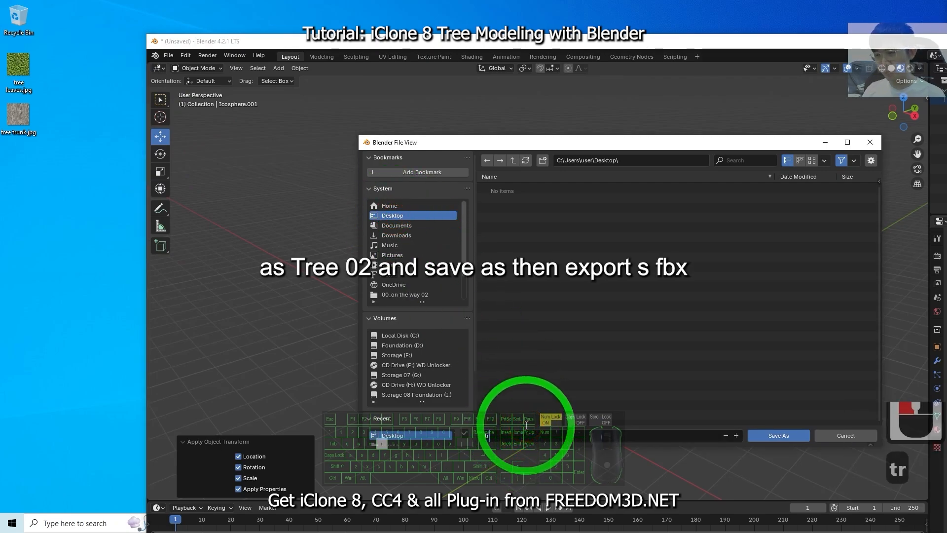
pyautogui.write('ee 02')
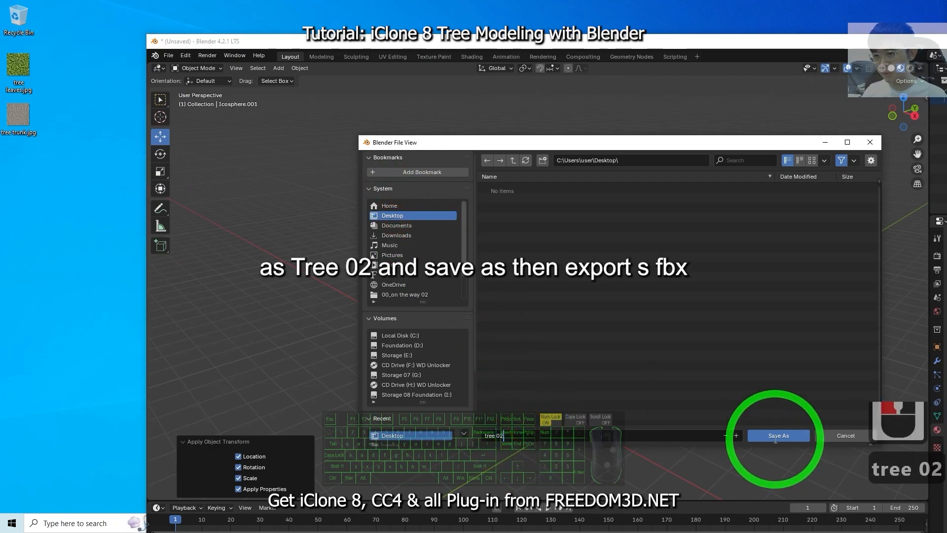
pyautogui.click(775, 435)
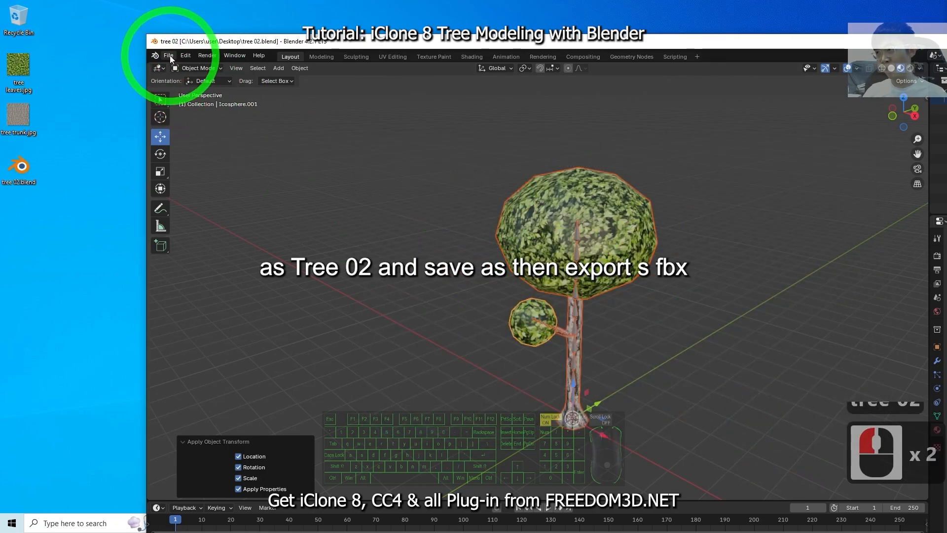
# Export the tree to the Desktop as tree 02.fbx with Path Mode set to Copy and textures embedded
pyautogui.click(168, 55)
pyautogui.moveTo(192, 204)
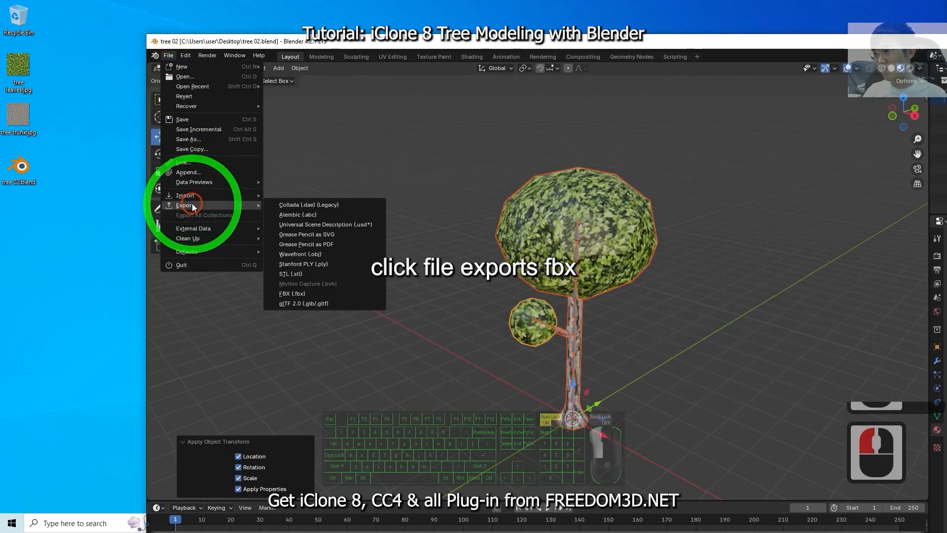
pyautogui.click(309, 293)
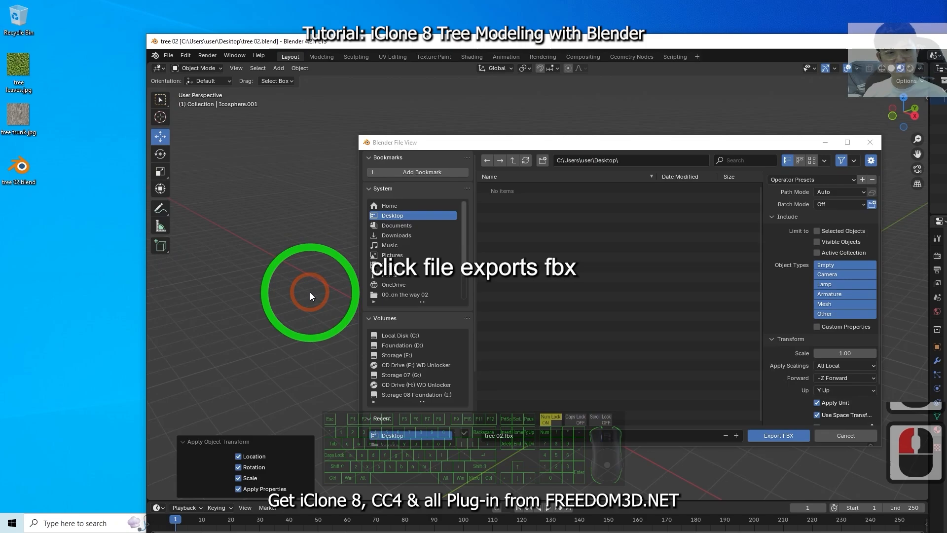
pyautogui.moveTo(632, 151); pyautogui.dragTo(456, 166)
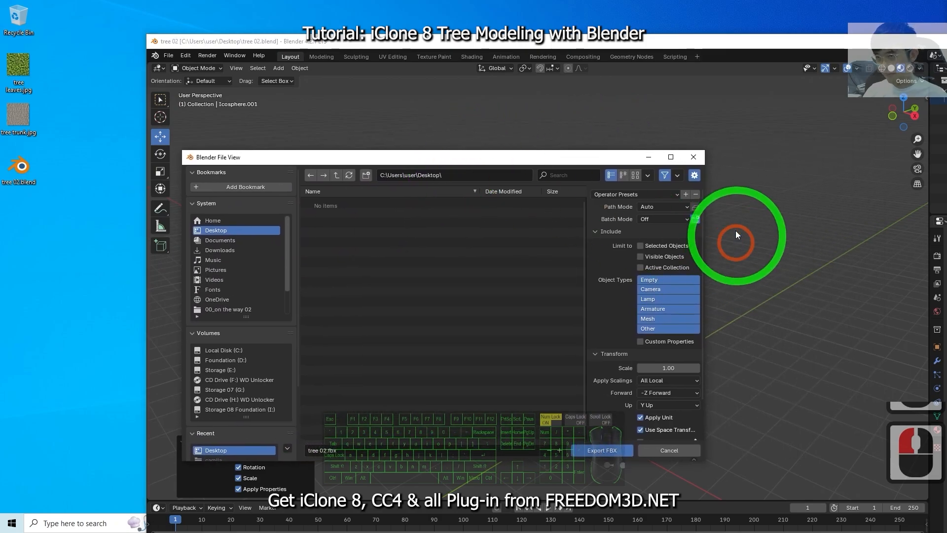
pyautogui.click(659, 208)
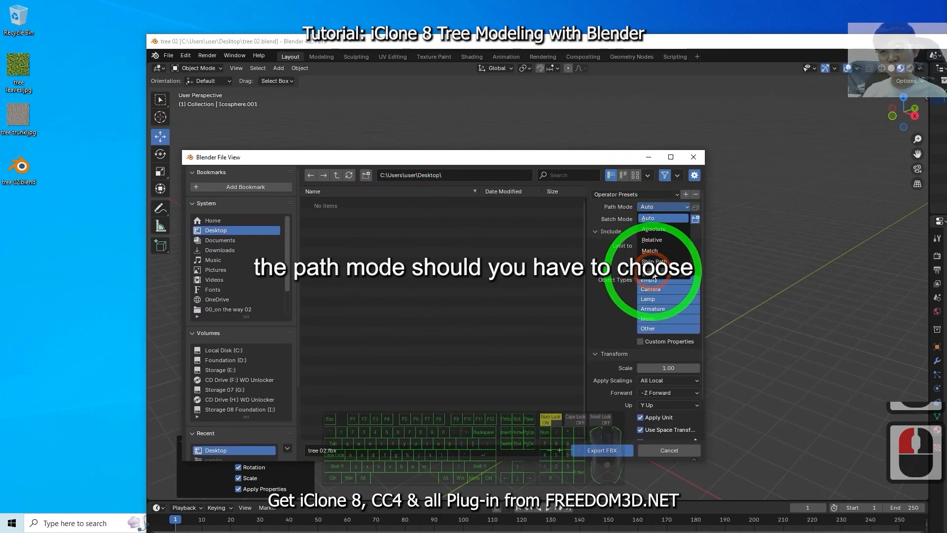
pyautogui.click(656, 259)
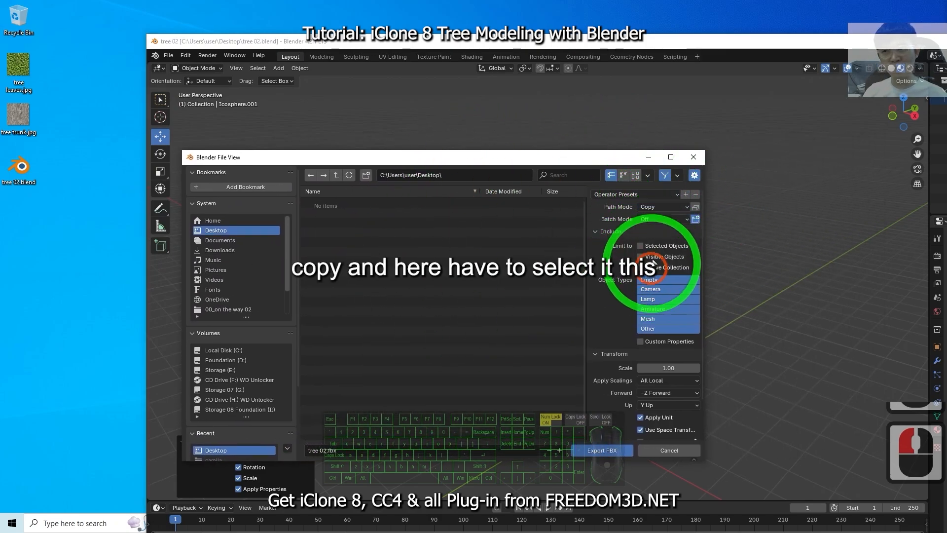
pyautogui.click(696, 208)
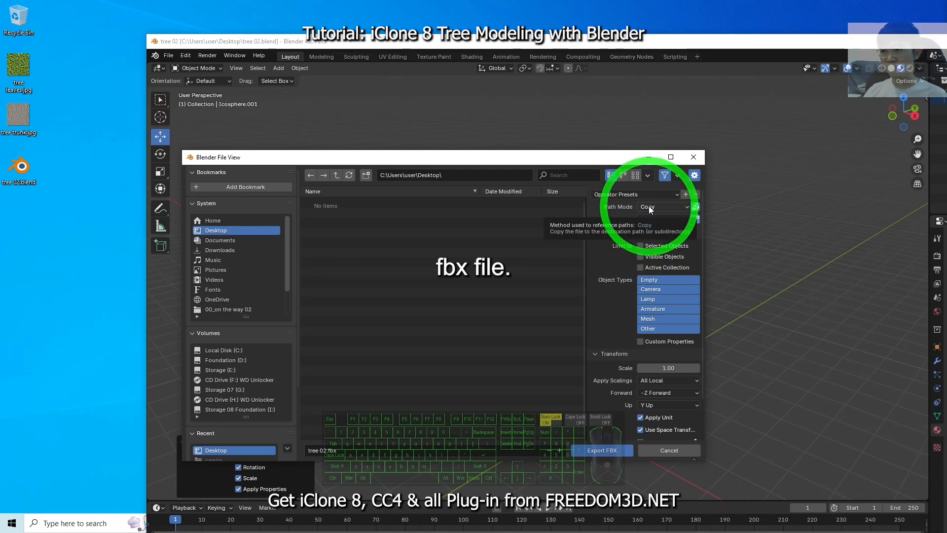
pyautogui.click(597, 450)
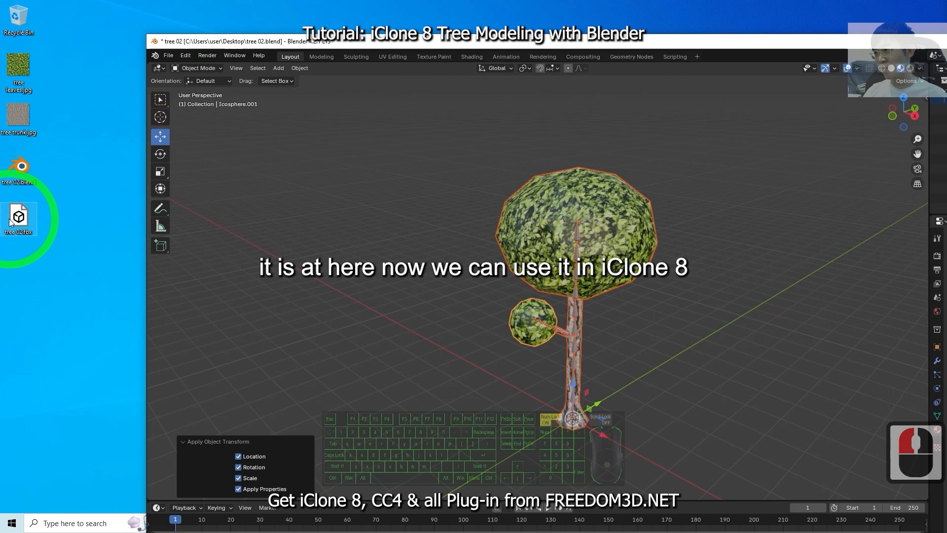
# Restore the modeling window to full screen and select only the small foliage sphere
pyautogui.moveTo(617, 39); pyautogui.dragTo(542, 1)
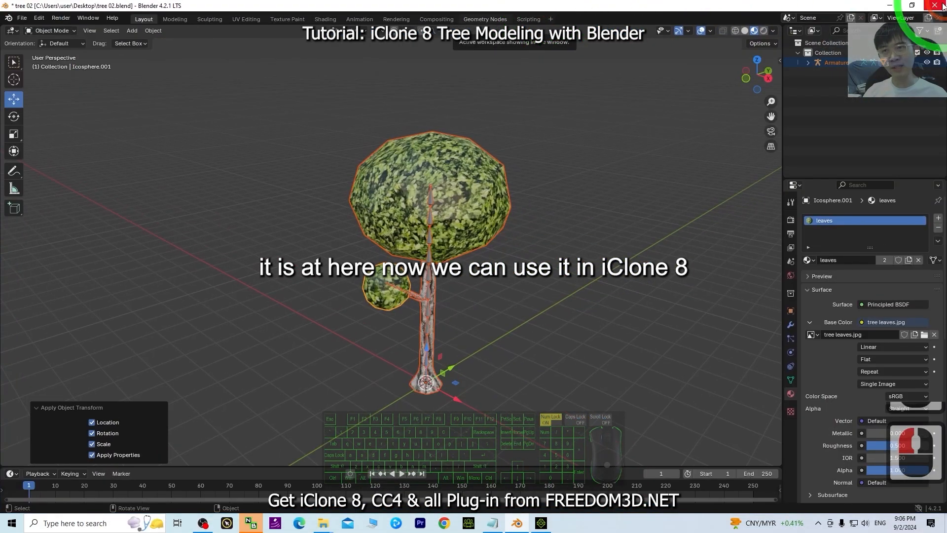
pyautogui.click(878, 6)
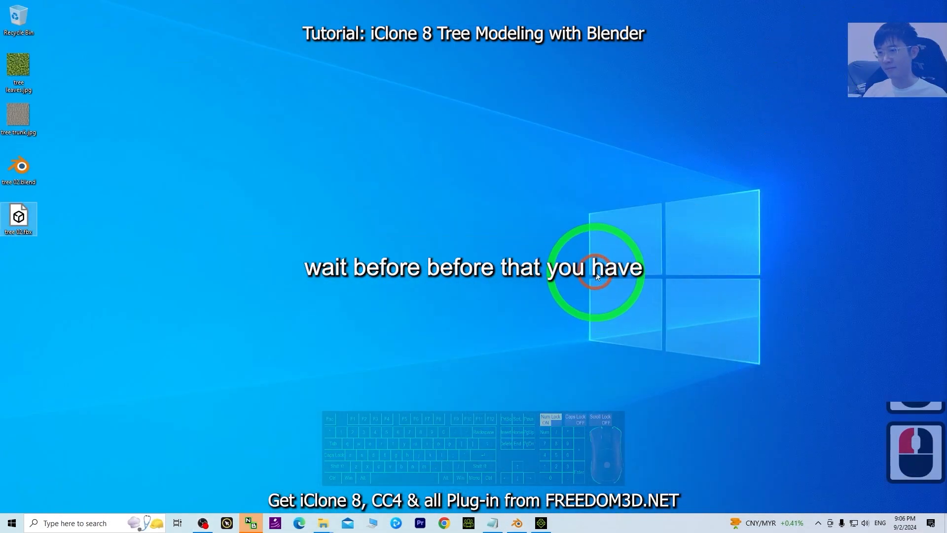
pyautogui.click(507, 524)
pyautogui.scroll(4, 401, 291)
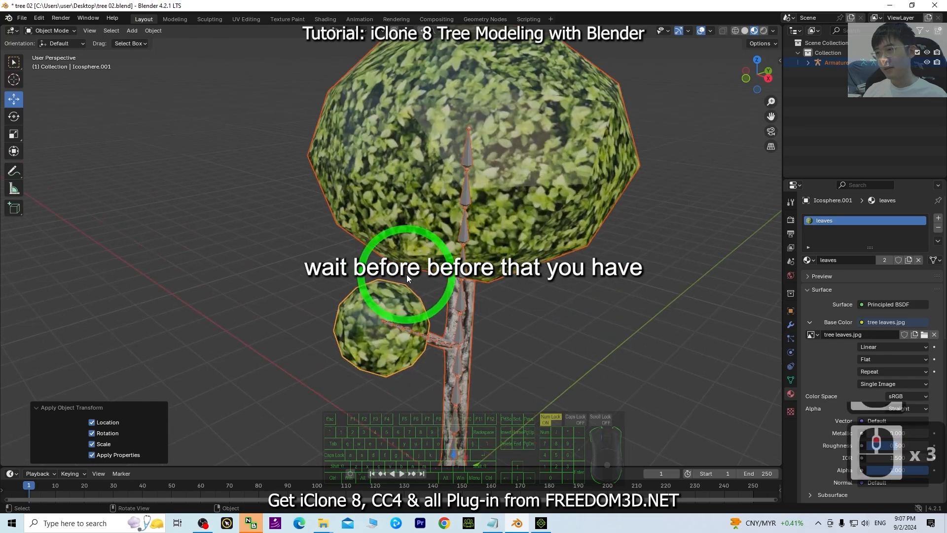
pyautogui.click(423, 318)
pyautogui.click(419, 316)
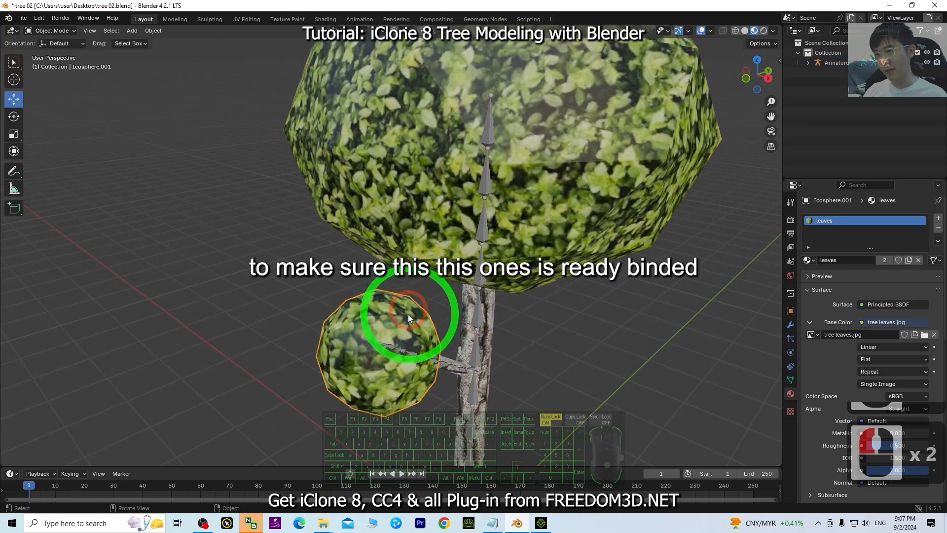
# Expand the armature's hierarchy and check which child objects are the trunk and the two foliage spheres
pyautogui.click(808, 63)
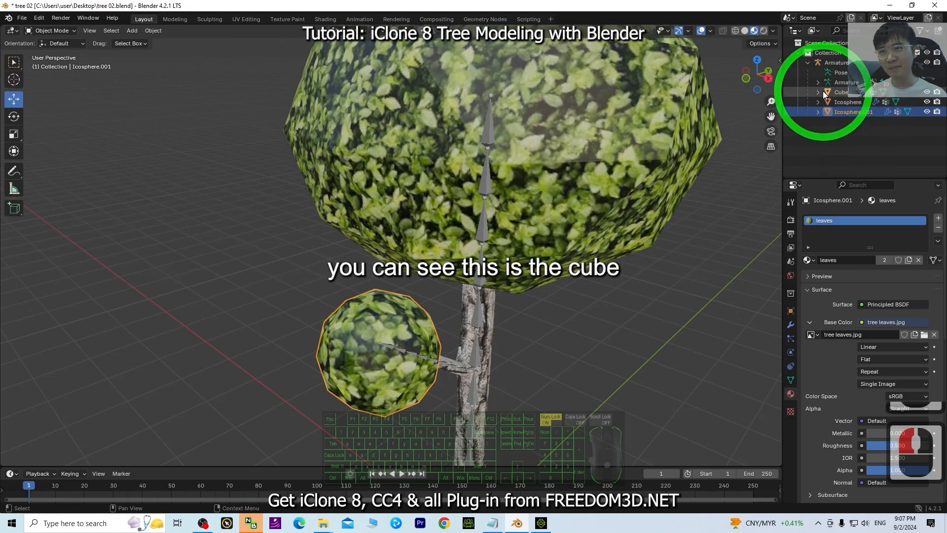
pyautogui.click(843, 93)
pyautogui.scroll(-4, 473, 293)
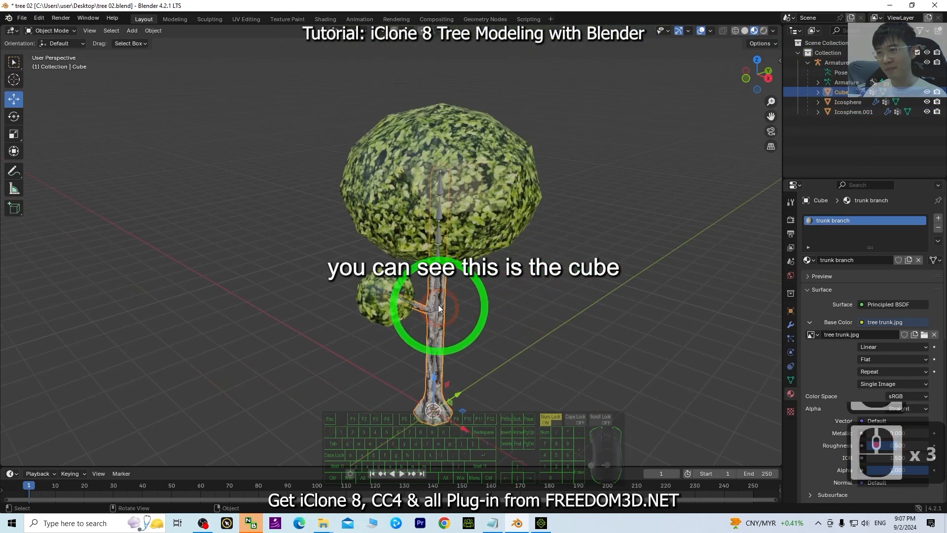
pyautogui.click(838, 92)
pyautogui.click(847, 102)
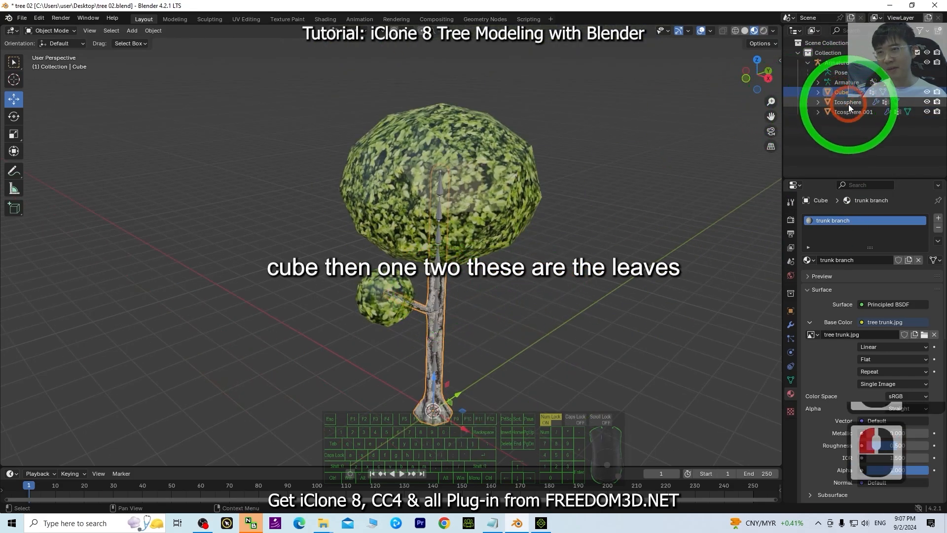
pyautogui.click(848, 104)
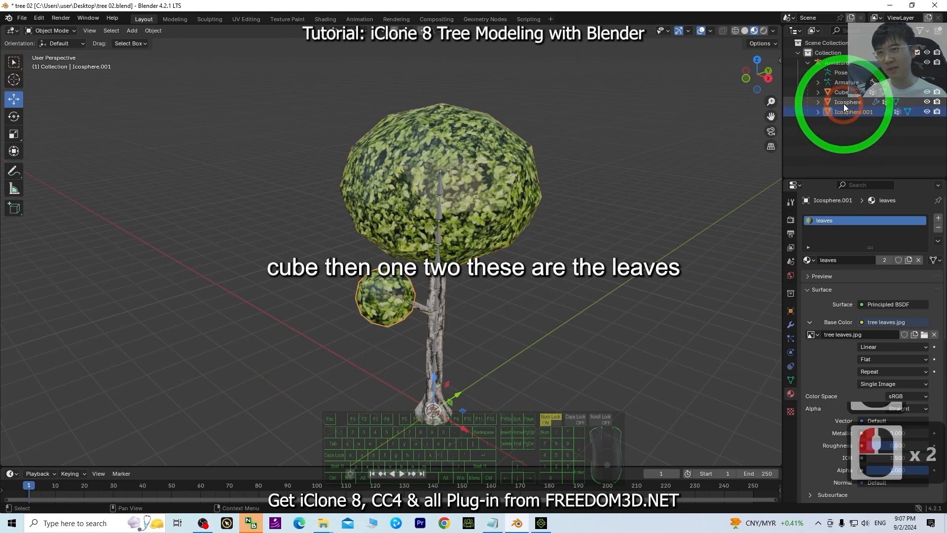
pyautogui.click(847, 101)
pyautogui.click(850, 111)
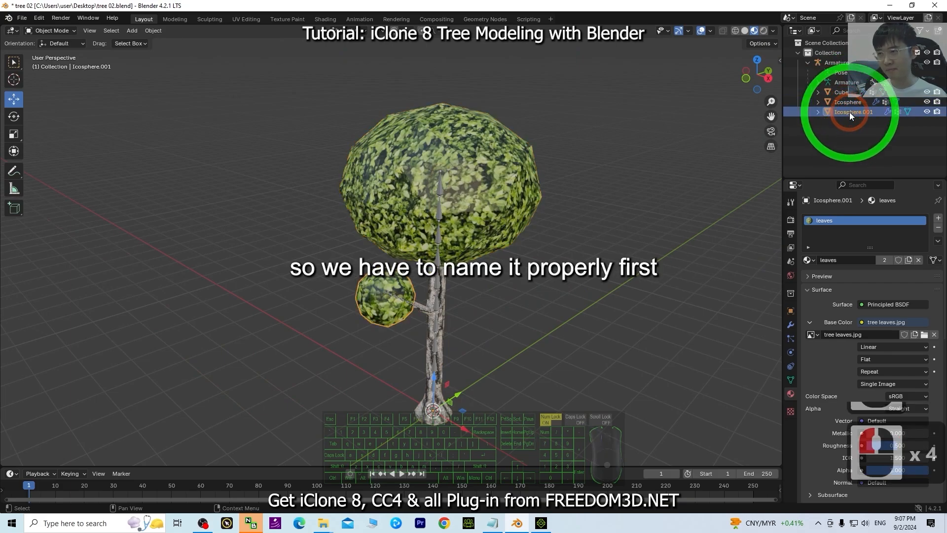
pyautogui.scroll(3, 423, 292)
pyautogui.scroll(-1, 424, 291)
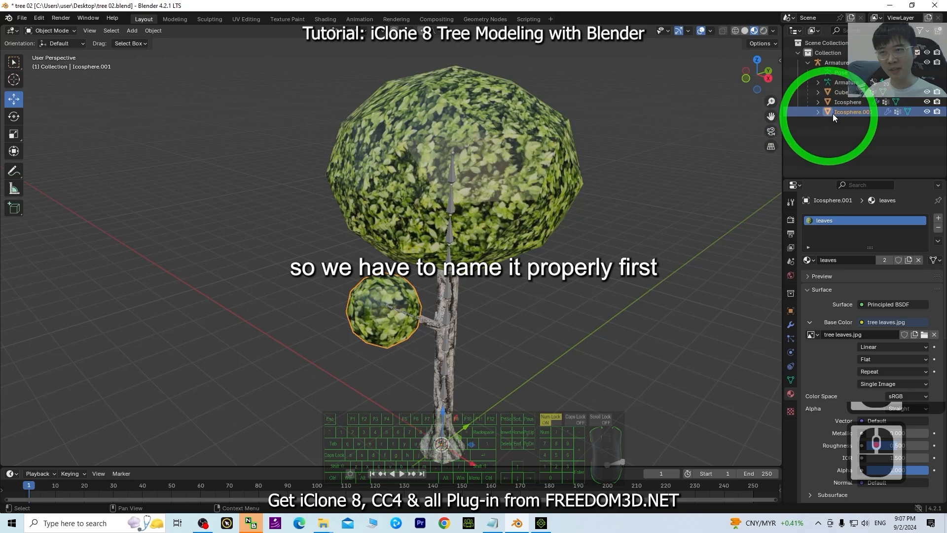
# Rename the trunk object Cube as trunk branch
pyautogui.click(841, 93)
pyautogui.doubleClick(842, 92)
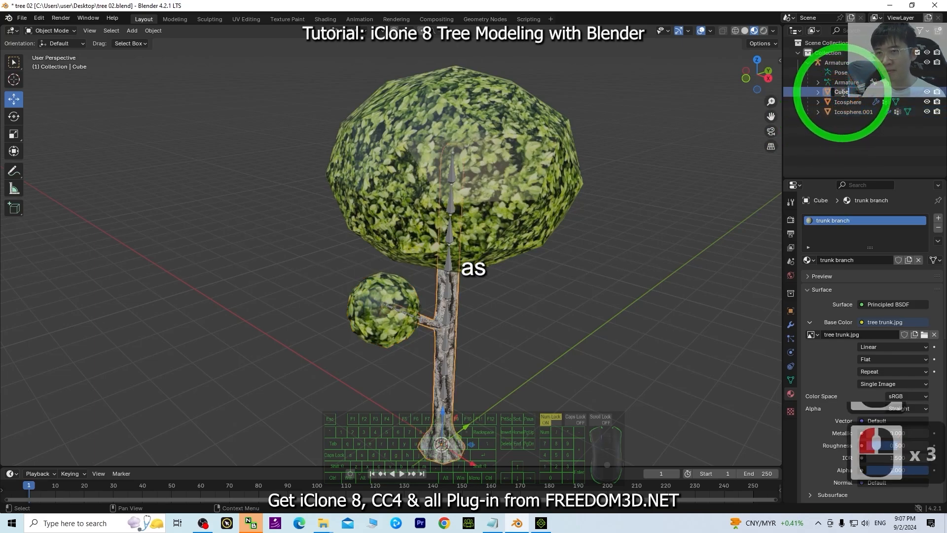
pyautogui.write('trunk')
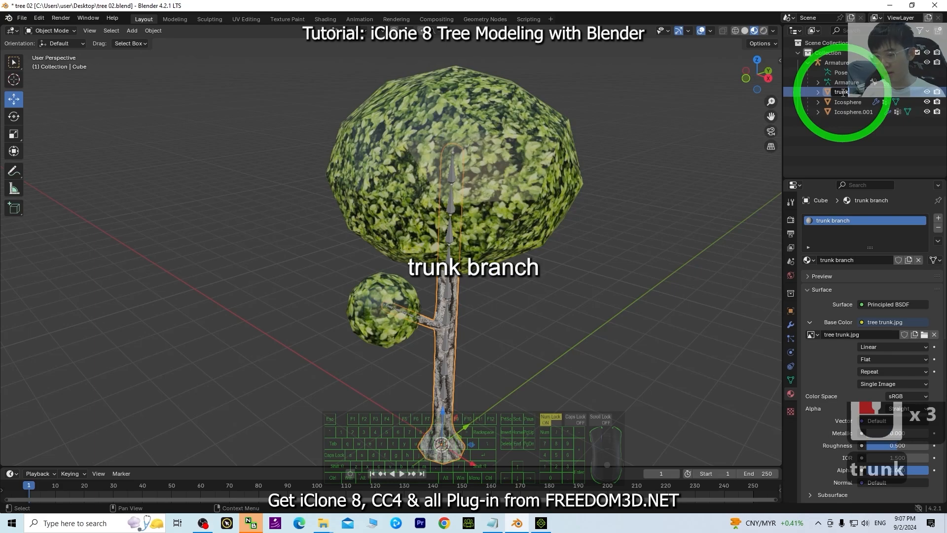
pyautogui.write(' branch')
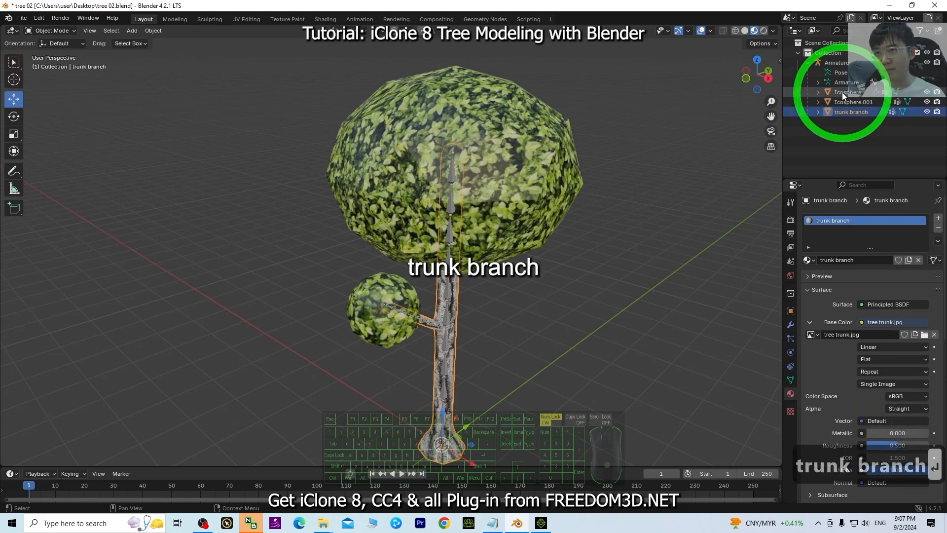
# Rename the small foliage sphere object Icosphere.001 as leave branch
pyautogui.click(395, 288)
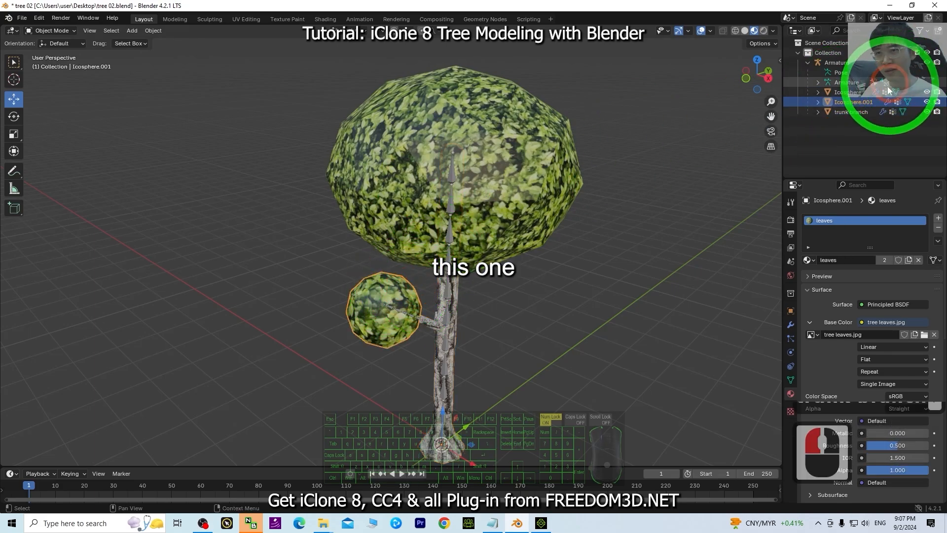
pyautogui.doubleClick(851, 102)
pyautogui.write('leave')
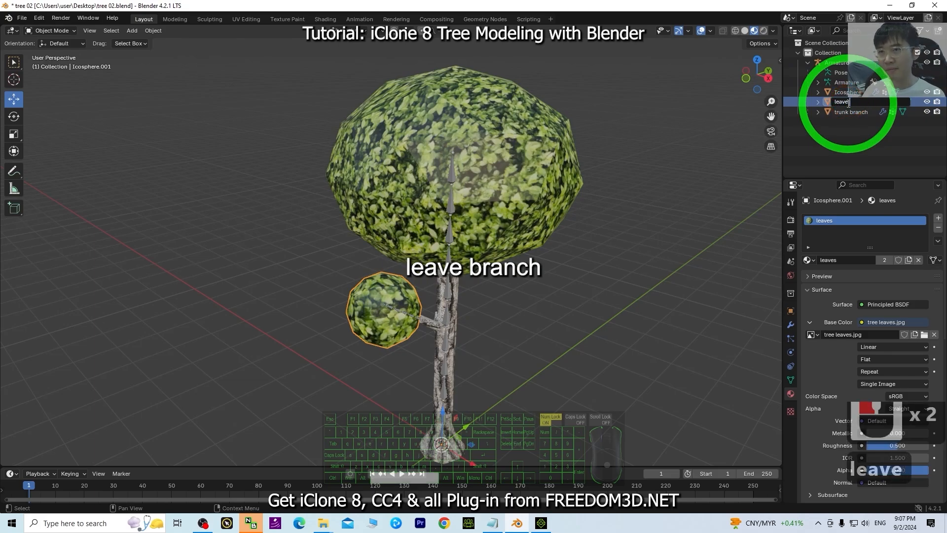
pyautogui.write(' branch')
pyautogui.press('Return')
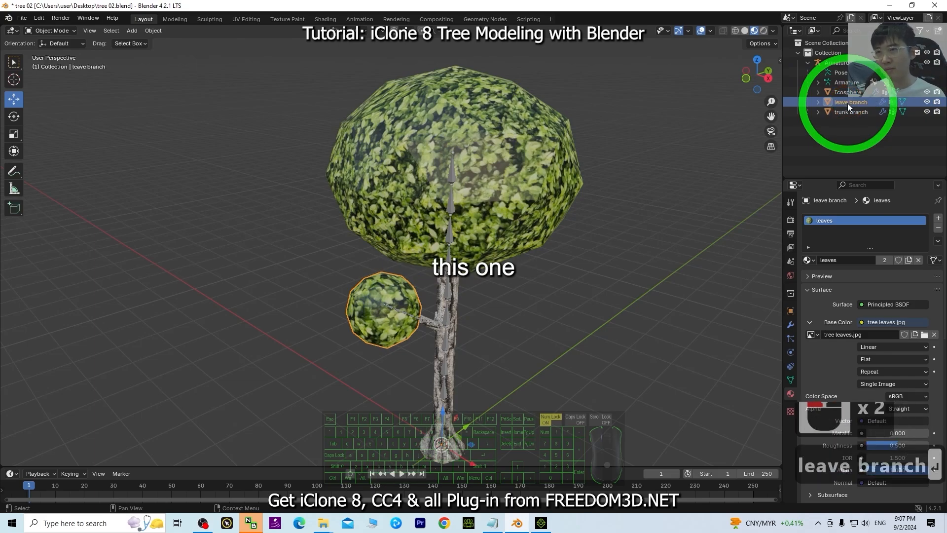
# Rename the large foliage sphere object Icosphere as leave main
pyautogui.click(542, 155)
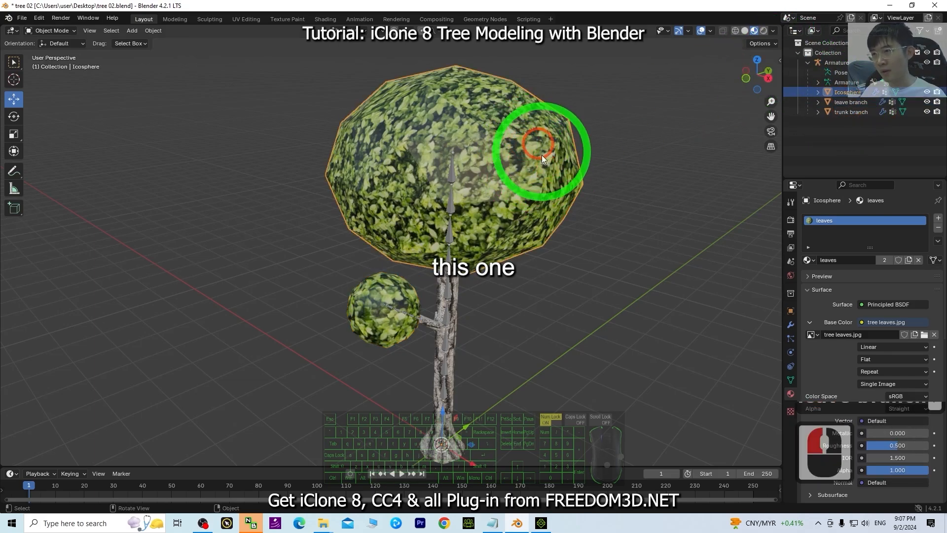
pyautogui.doubleClick(847, 92)
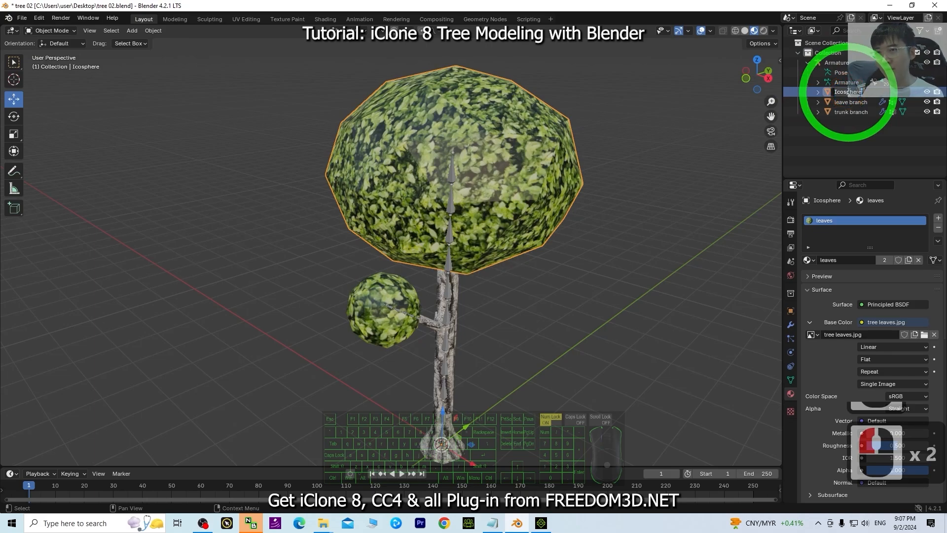
pyautogui.write('leave ma')
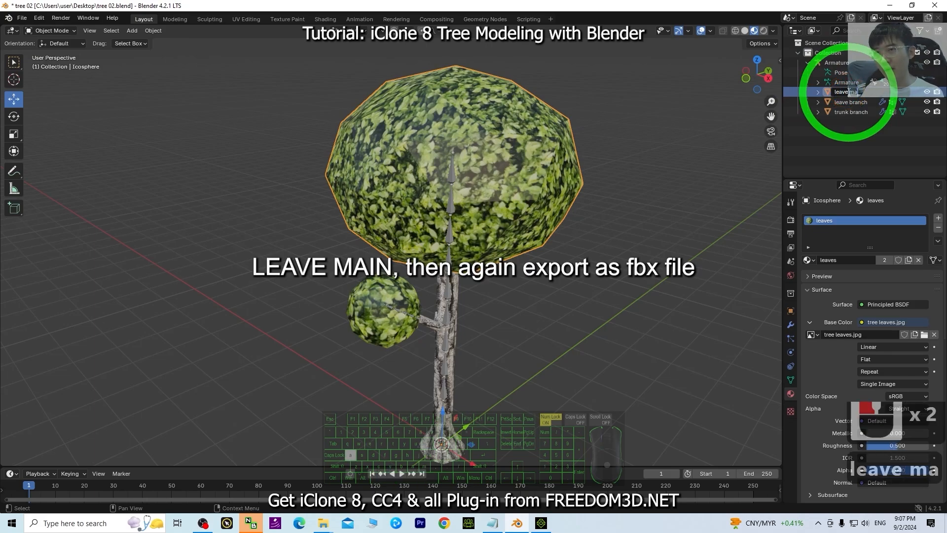
pyautogui.write('in')
pyautogui.press('Return')
# Shrink the modeling window to reveal the desktop and delete the old tree 02.fbx file there
pyautogui.moveTo(548, 5); pyautogui.dragTo(602, 12)
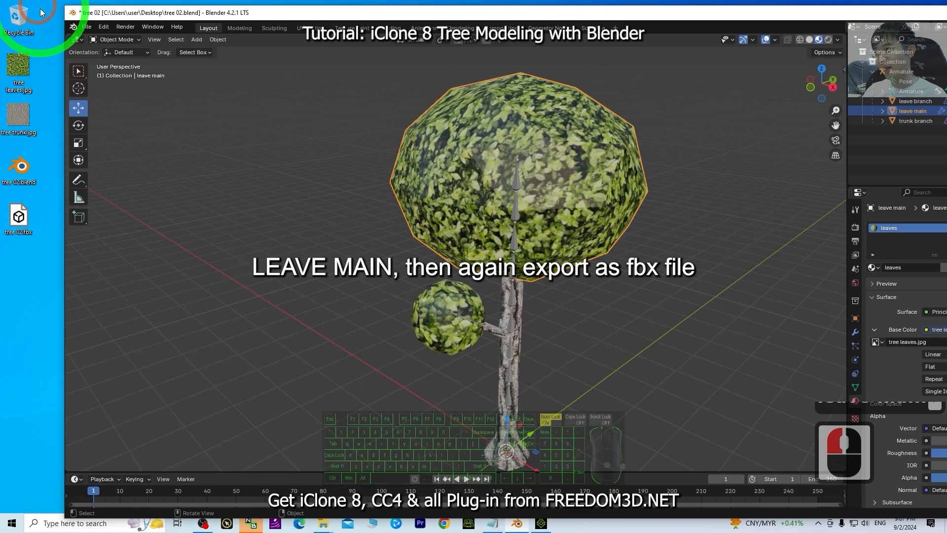
pyautogui.click(18, 217)
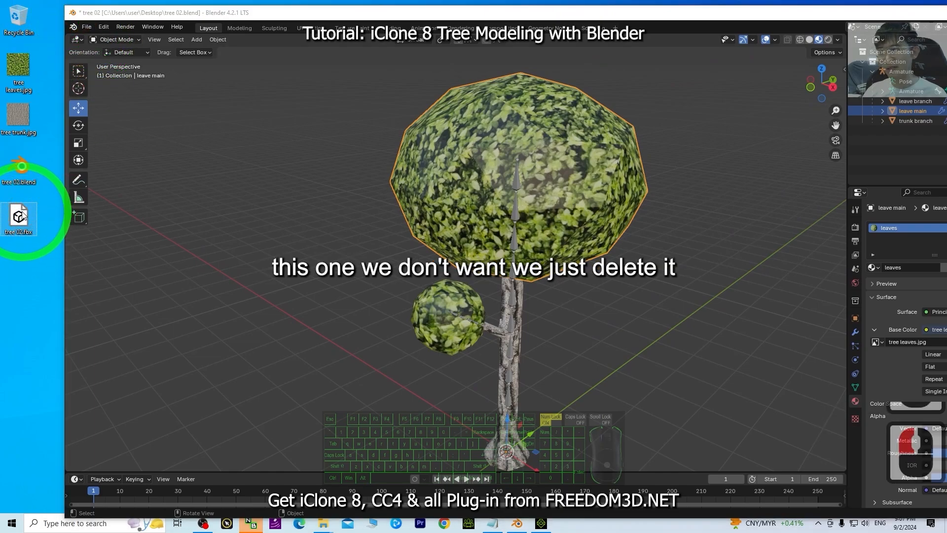
pyautogui.press('Delete')
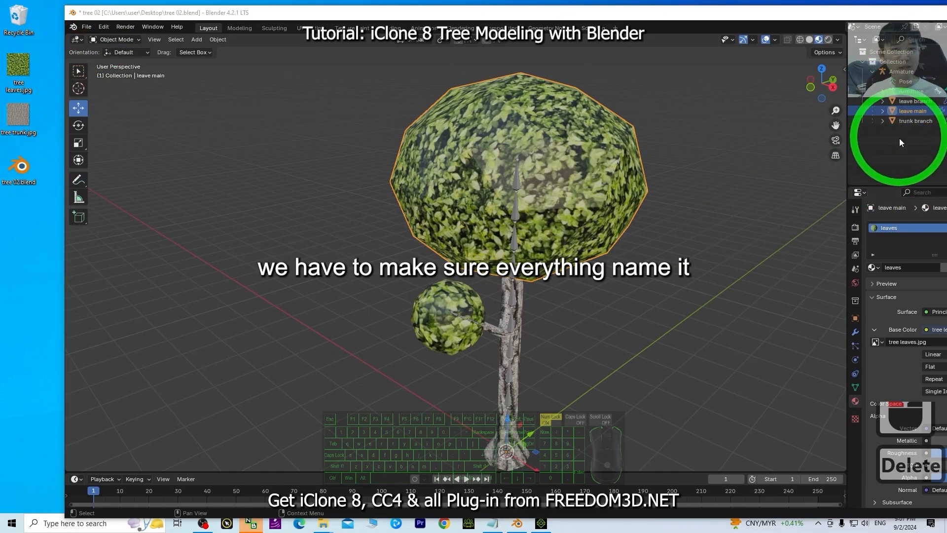
# Export the renamed tree as FBX to the Desktop as tree 02.fbx with Path Mode set to Copy
pyautogui.click(89, 27)
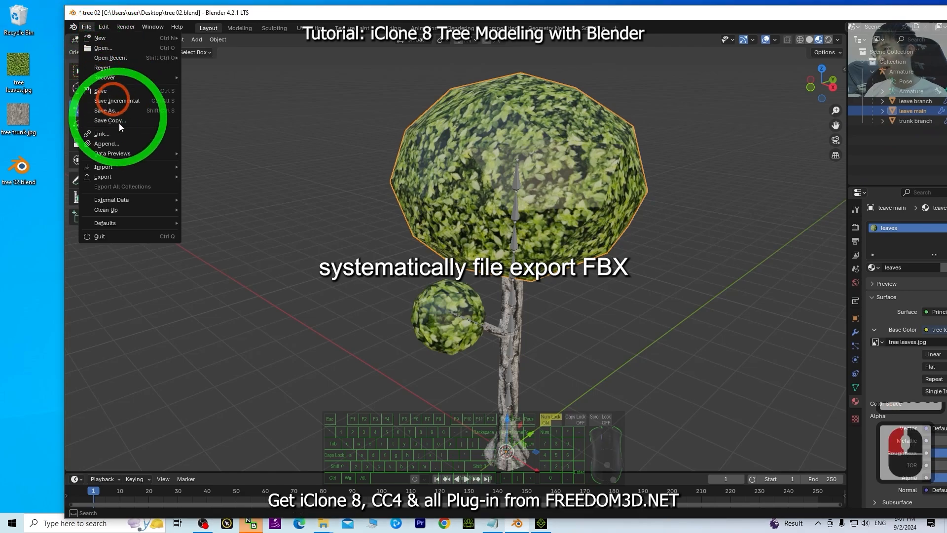
pyautogui.click(131, 175)
pyautogui.click(225, 266)
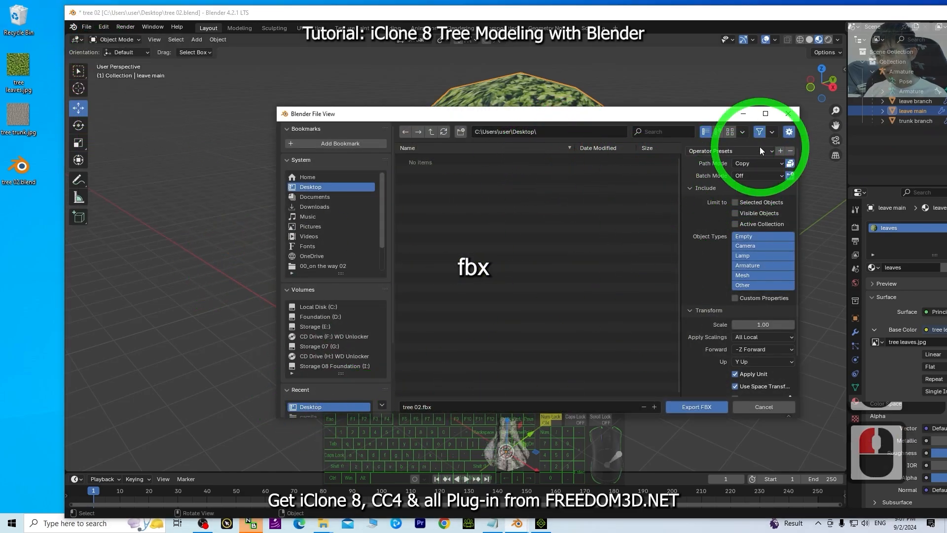
pyautogui.click(708, 407)
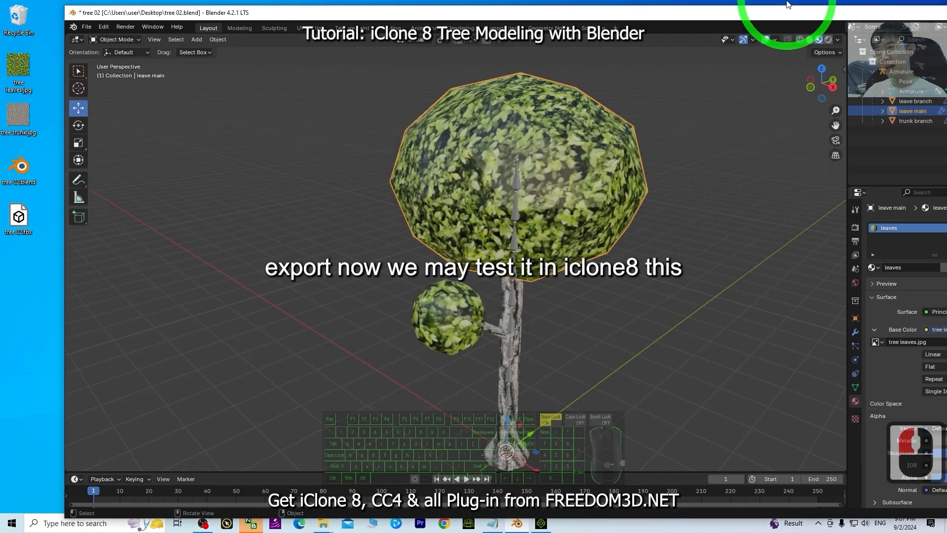
# Minimize the modeling window, switch to iClone 8 and close the Edit Animation Layer dialog
pyautogui.doubleClick(764, 15)
pyautogui.click(895, 5)
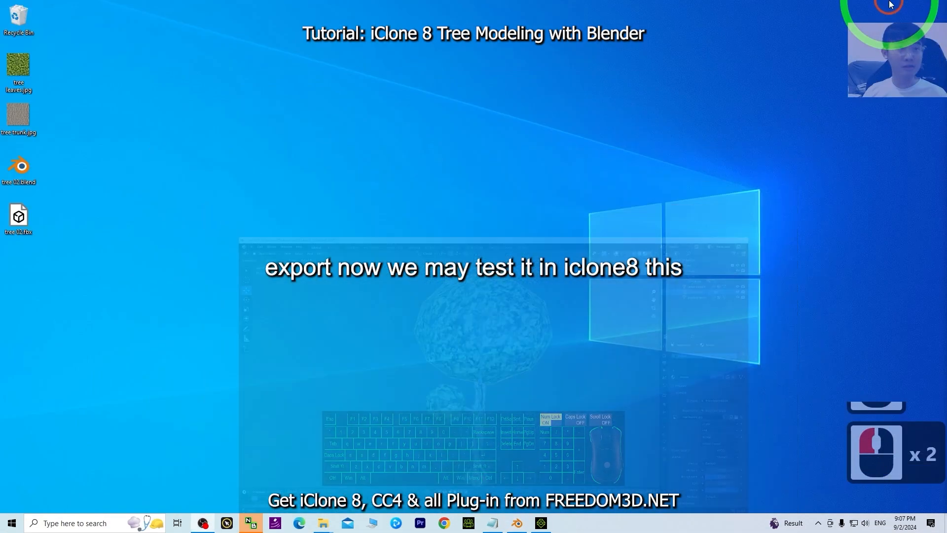
pyautogui.click(541, 523)
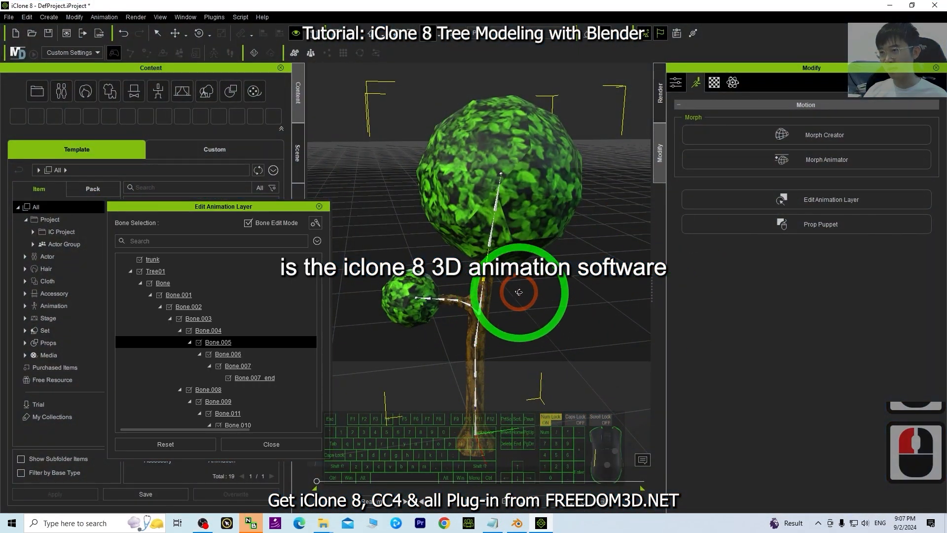
pyautogui.click(319, 207)
# Reduce the iClone window to expose the desktop and import tree 02.fbx into the scene beside the existing tree
pyautogui.scroll(-3, 577, 303)
pyautogui.scroll(-8, 572, 315)
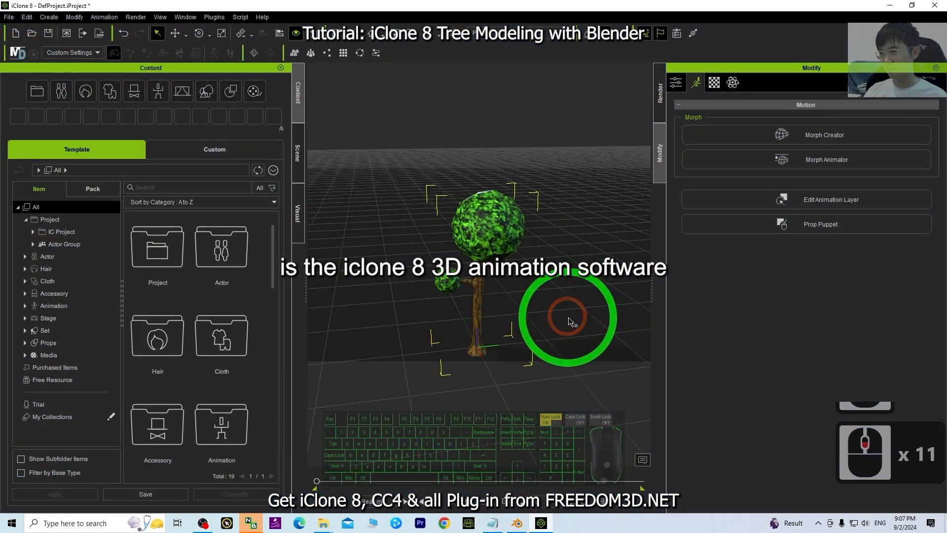
pyautogui.press('x')
pyautogui.moveTo(562, 301); pyautogui.dragTo(508, 259)
pyautogui.press('c')
pyautogui.moveTo(498, 247); pyautogui.dragTo(489, 264)
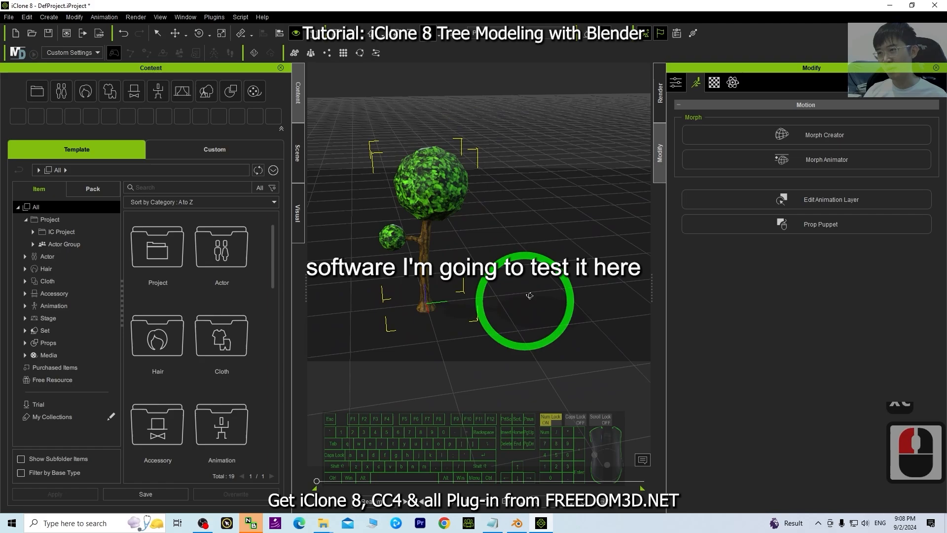
pyautogui.doubleClick(386, 7)
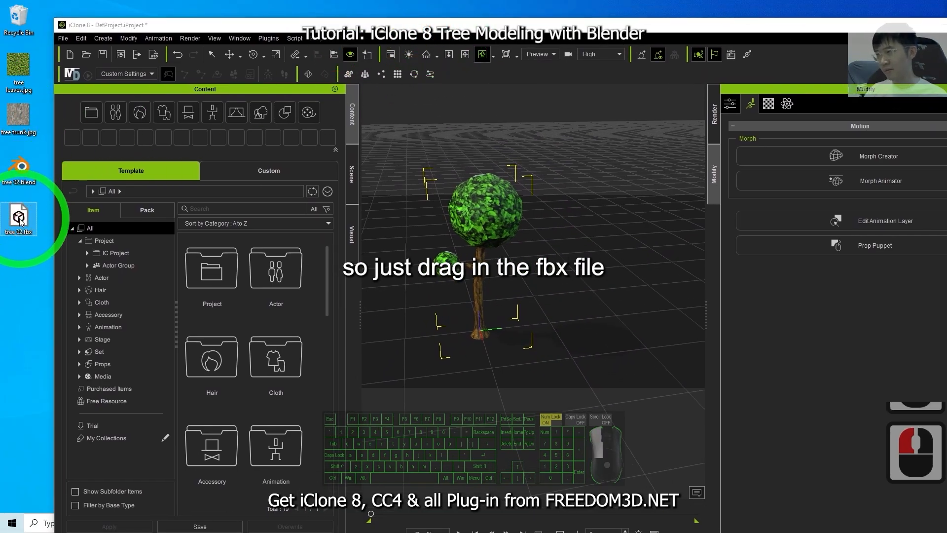
pyautogui.moveTo(20, 222); pyautogui.dragTo(616, 316)
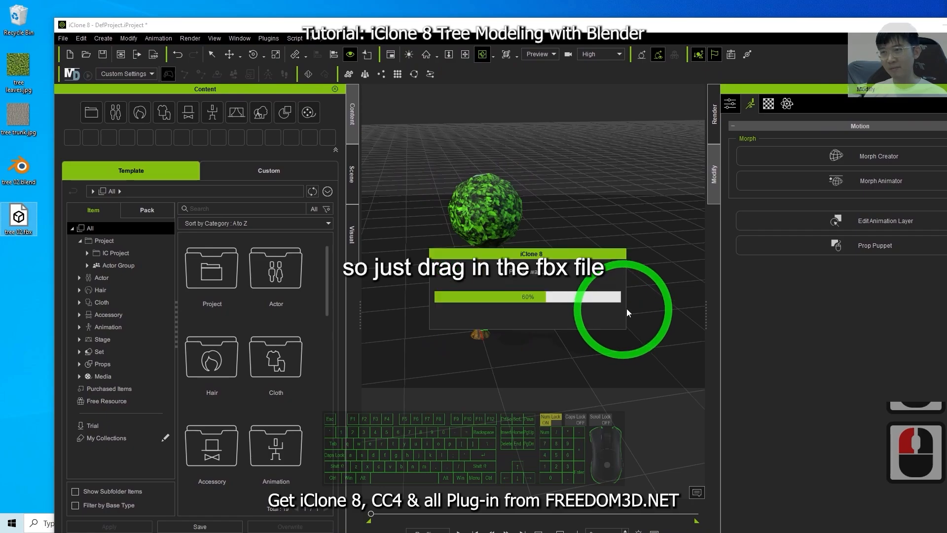
# Examine the imported tree and compare the textures of its trunk_branch and leaves materials in the material list
pyautogui.scroll(-11, 637, 272)
pyautogui.moveTo(614, 243); pyautogui.dragTo(620, 239)
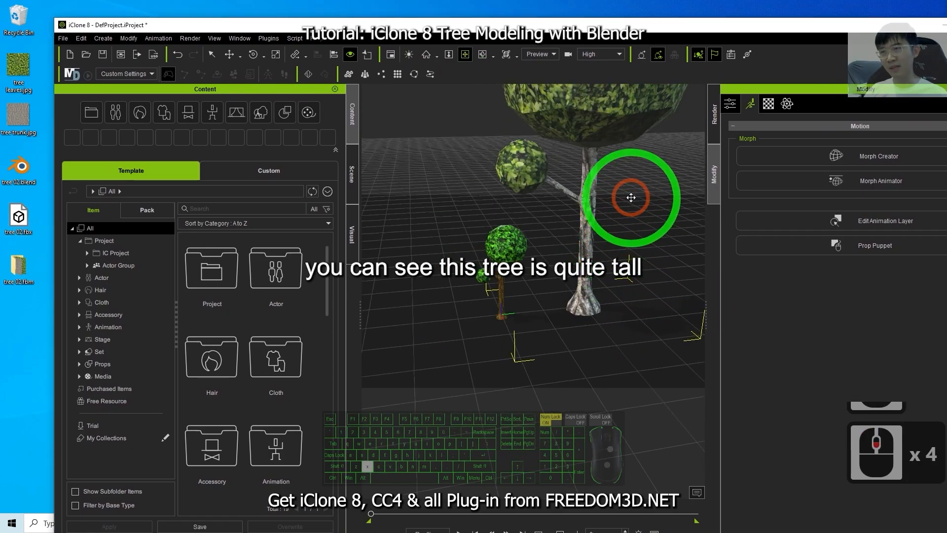
pyautogui.moveTo(629, 196); pyautogui.dragTo(532, 344, button='middle')
pyautogui.moveTo(532, 344); pyautogui.dragTo(545, 303)
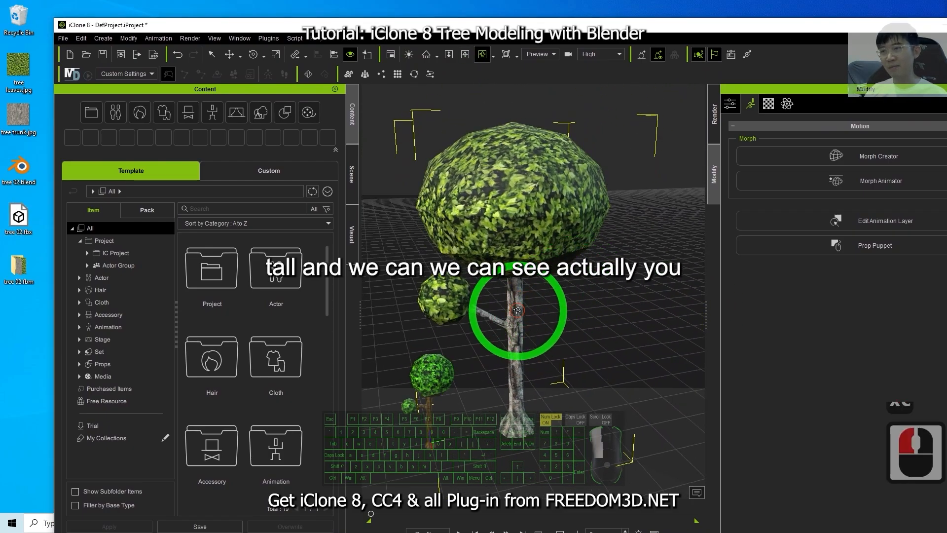
pyautogui.scroll(4, 545, 286)
pyautogui.click(768, 105)
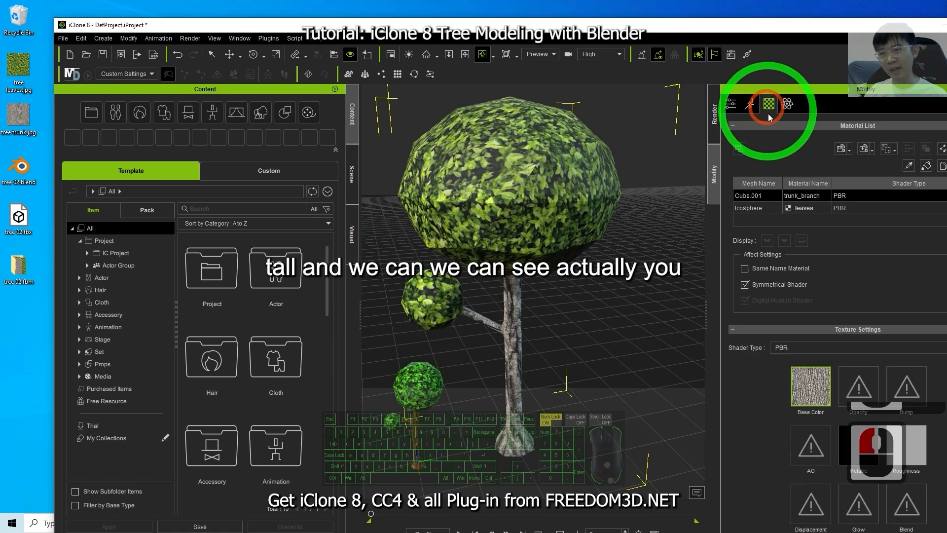
pyautogui.click(768, 208)
pyautogui.click(768, 195)
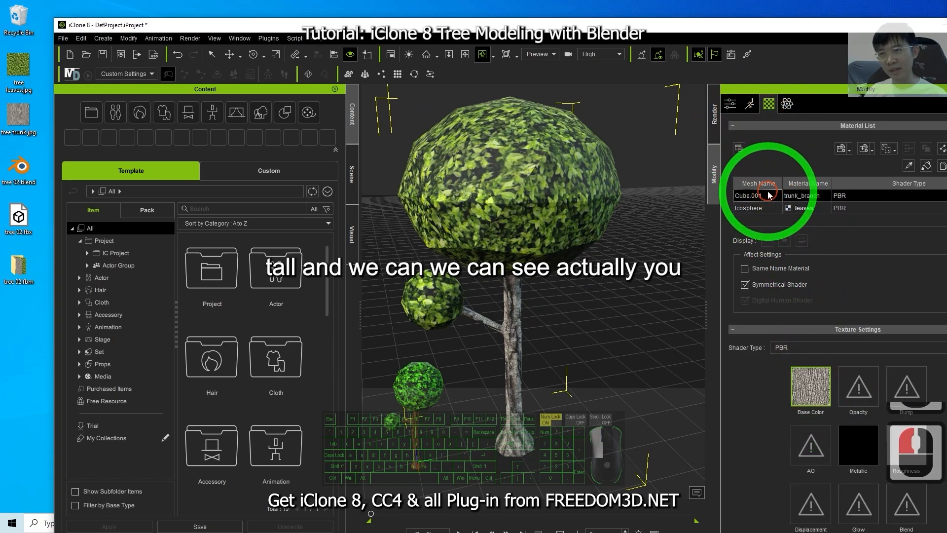
pyautogui.click(762, 207)
pyautogui.click(761, 196)
pyautogui.click(759, 208)
pyautogui.click(761, 196)
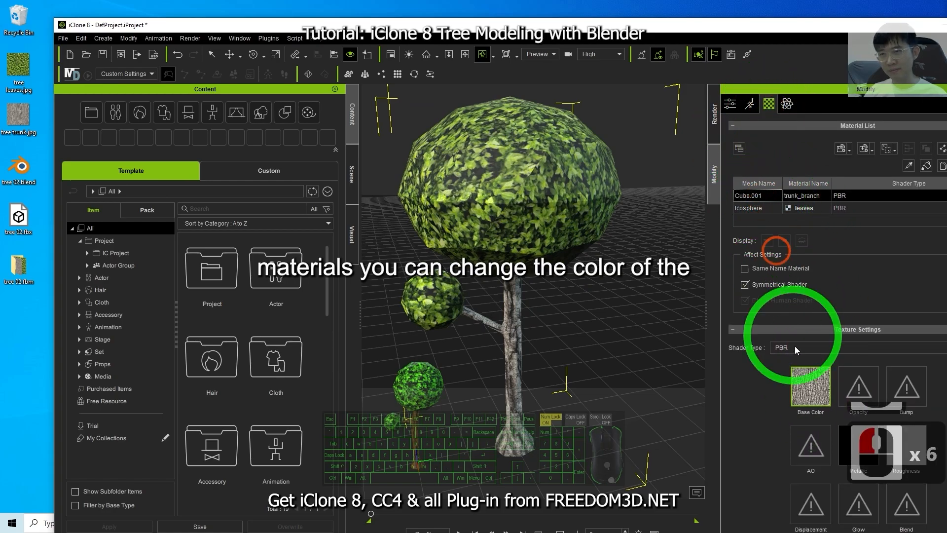
pyautogui.click(750, 207)
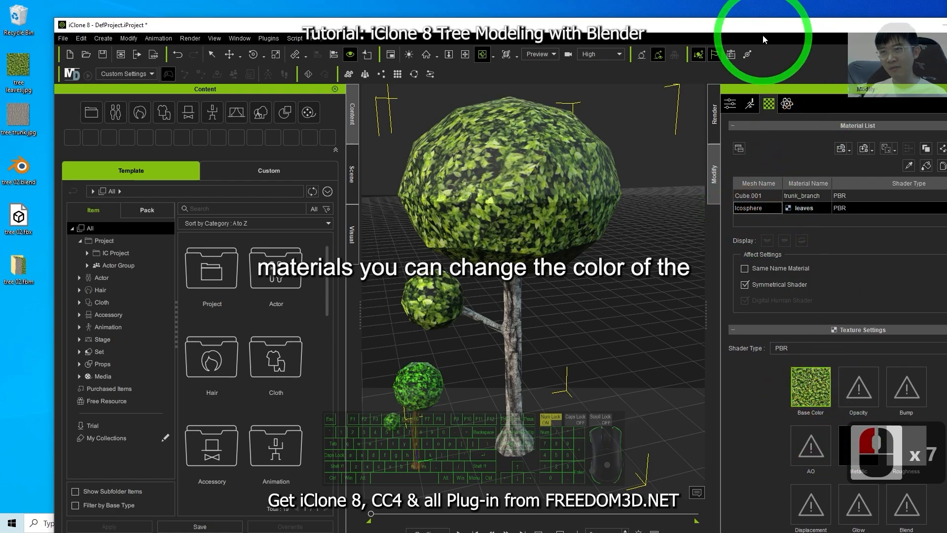
# Maximize the iClone window and adjust the color of the leaves material's Base Color texture, setting Hue to 11
pyautogui.moveTo(763, 31); pyautogui.dragTo(716, 39)
pyautogui.doubleClick(716, 39)
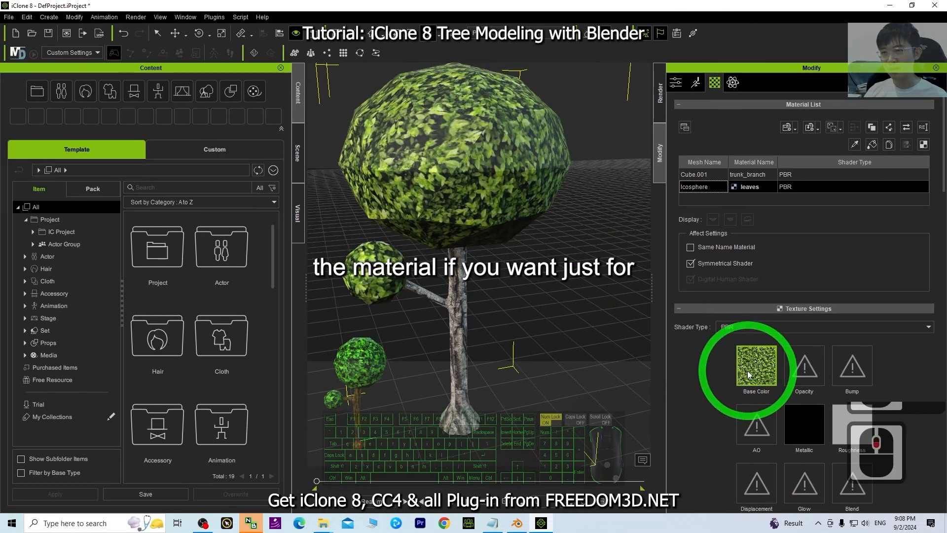
pyautogui.rightClick(751, 367)
pyautogui.click(797, 442)
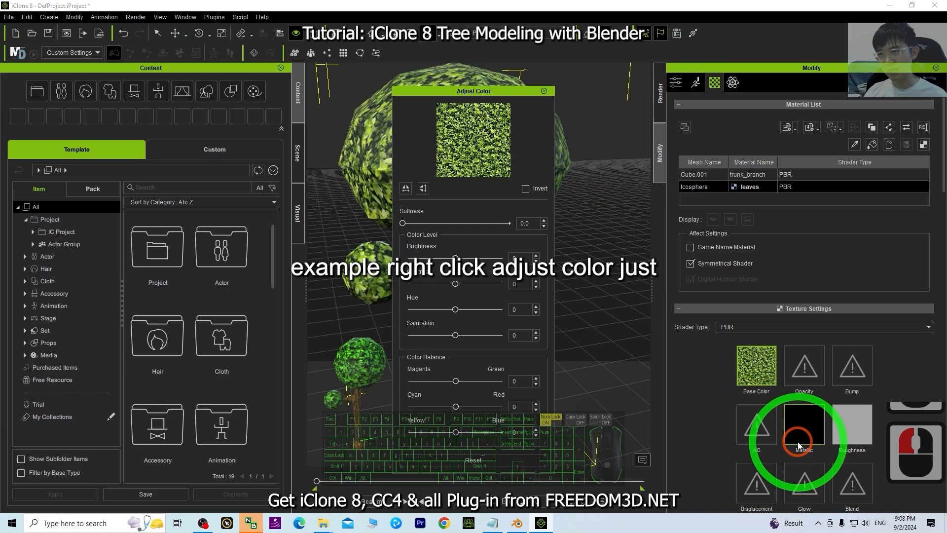
pyautogui.moveTo(493, 92); pyautogui.dragTo(276, 103)
pyautogui.moveTo(239, 321); pyautogui.dragTo(225, 322)
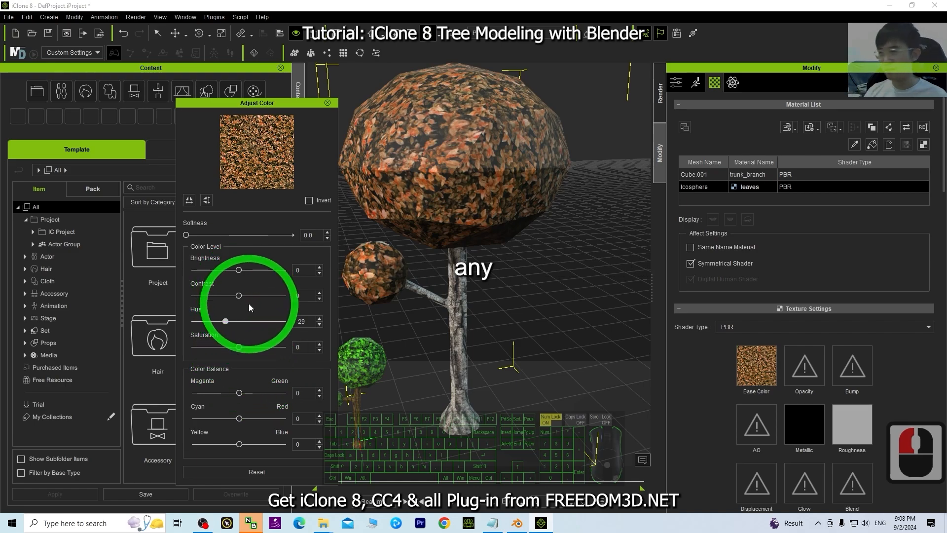
pyautogui.moveTo(223, 322); pyautogui.dragTo(242, 331)
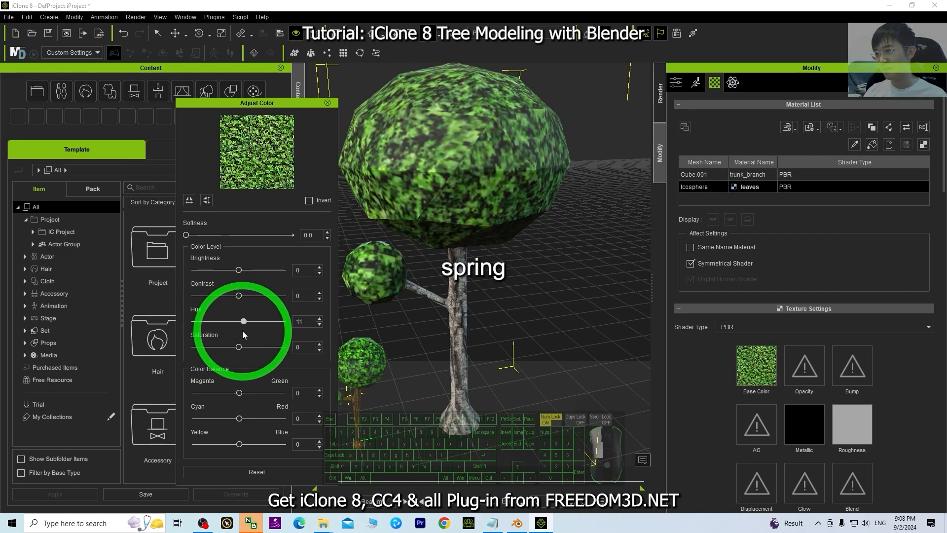
pyautogui.click(464, 308)
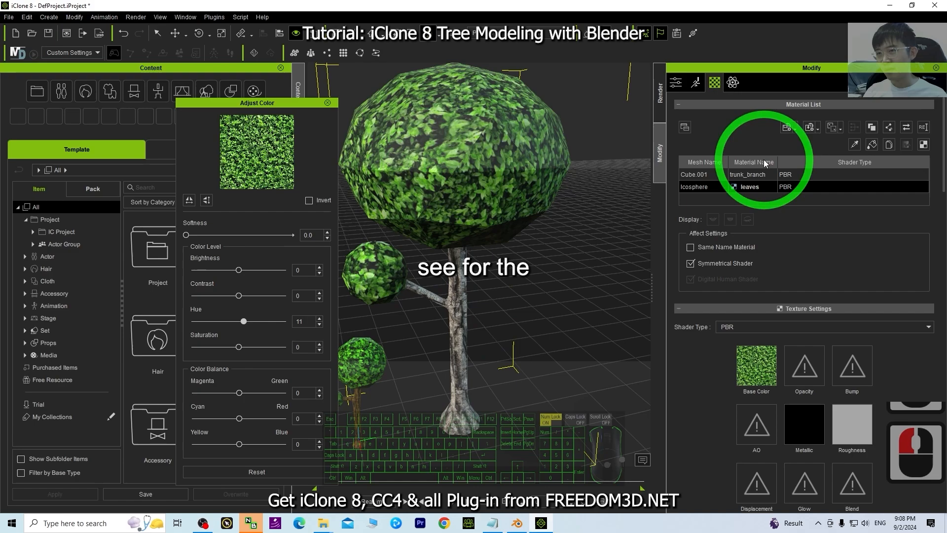